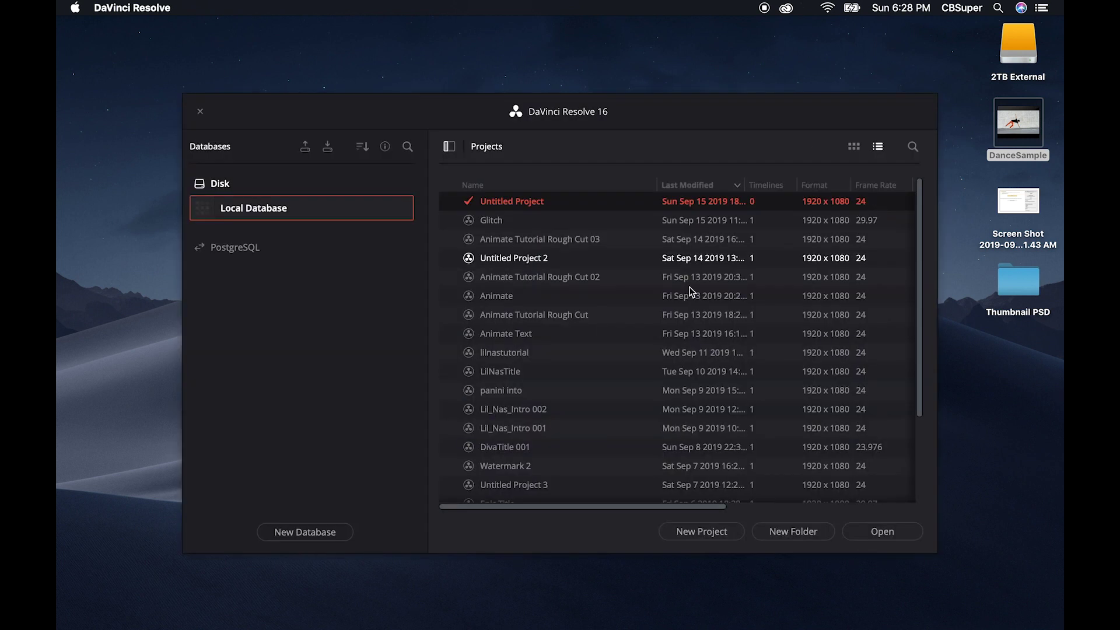
# - Create and open a new project named GlitchRBG from the Project Manager
pyautogui.click(709, 533)
pyautogui.write('GlitchRBG')
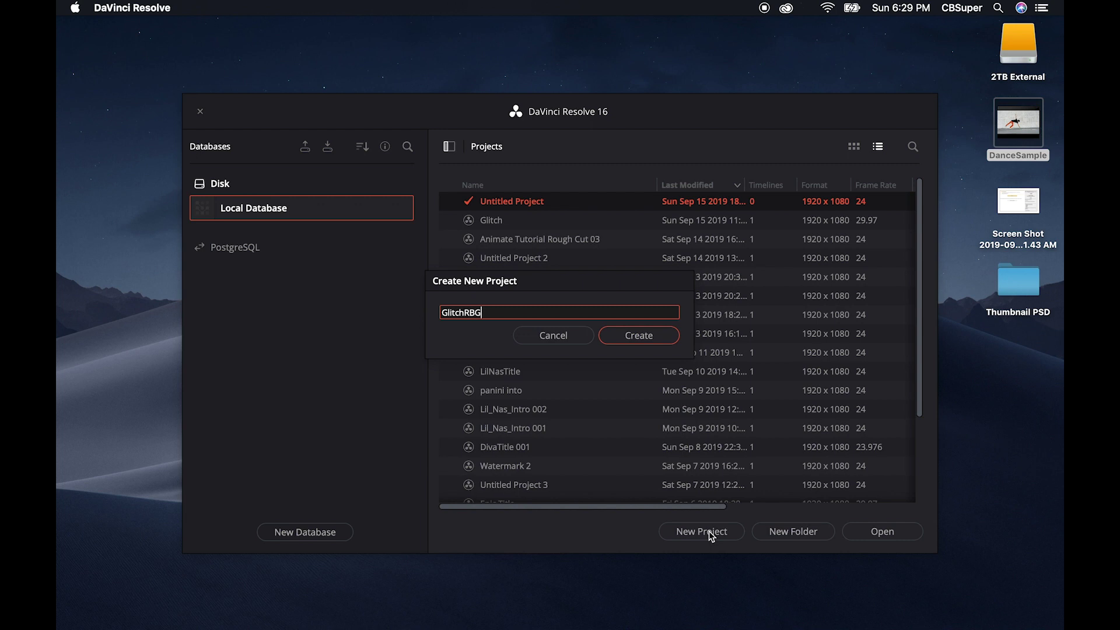
pyautogui.press('Return')
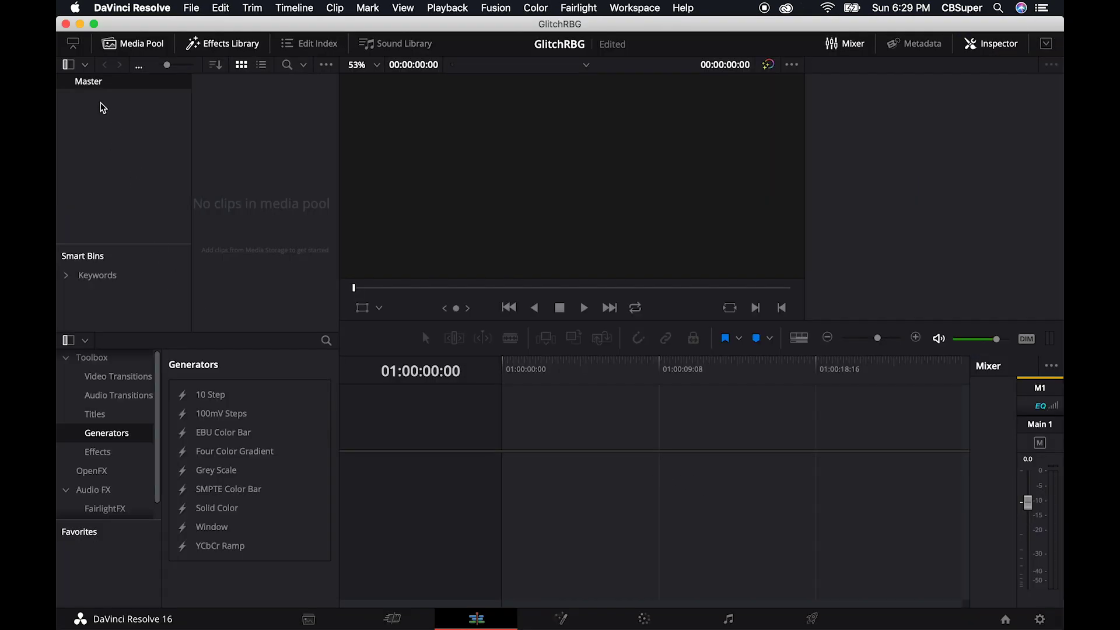
# - Create two new bins under Master named Footage and Music
pyautogui.rightClick(105, 117)
pyautogui.click(149, 126)
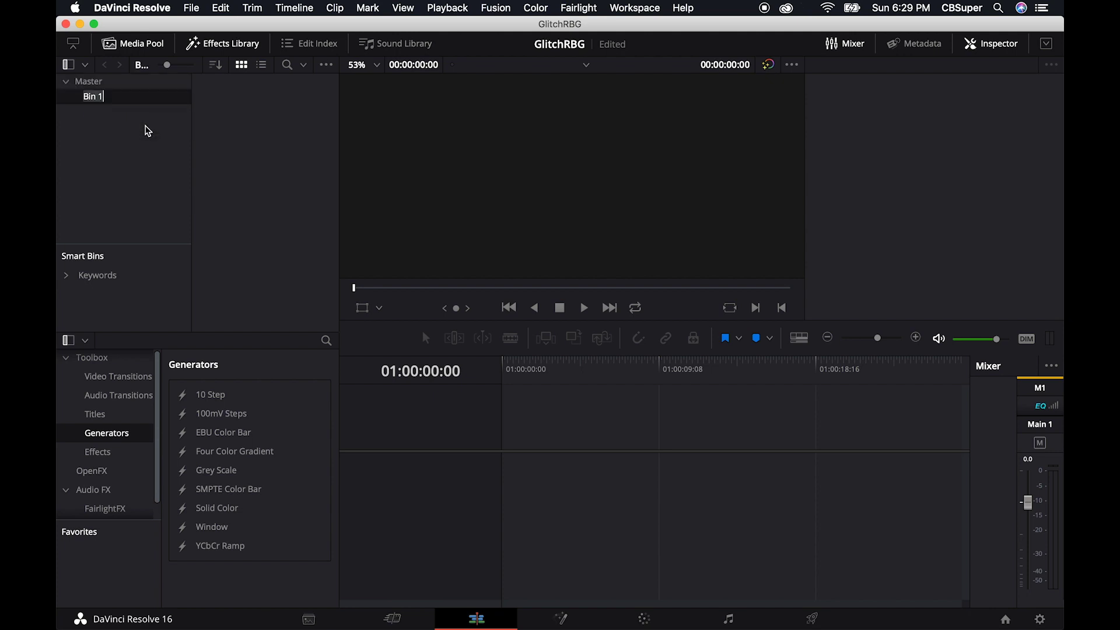
pyautogui.write('Footage')
pyautogui.press('Return')
pyautogui.rightClick(138, 135)
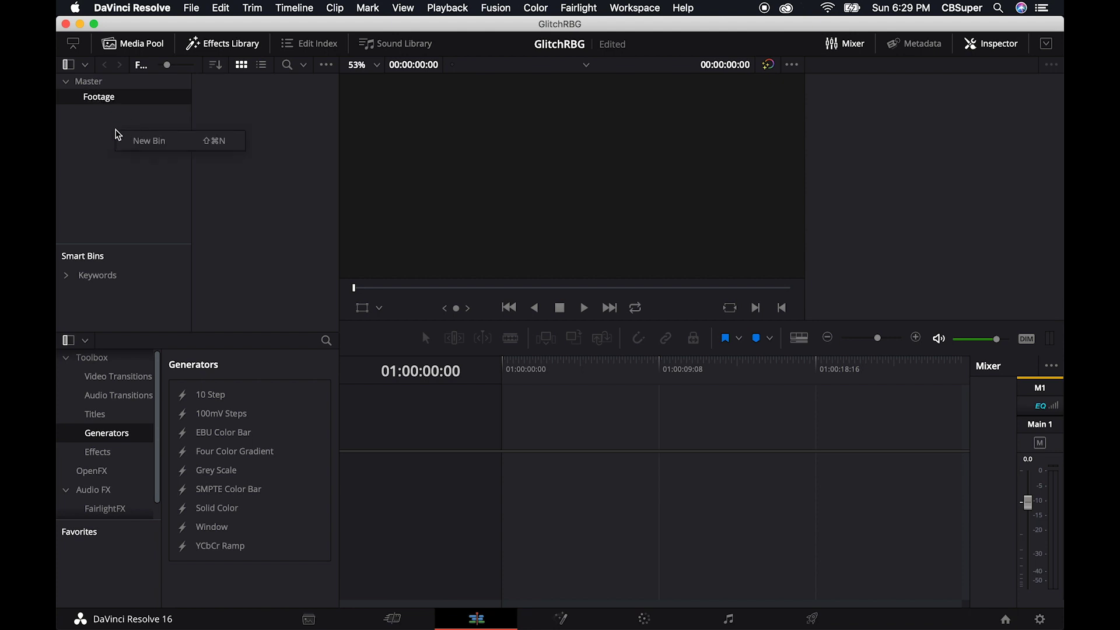
pyautogui.click(138, 144)
pyautogui.write('Mu')
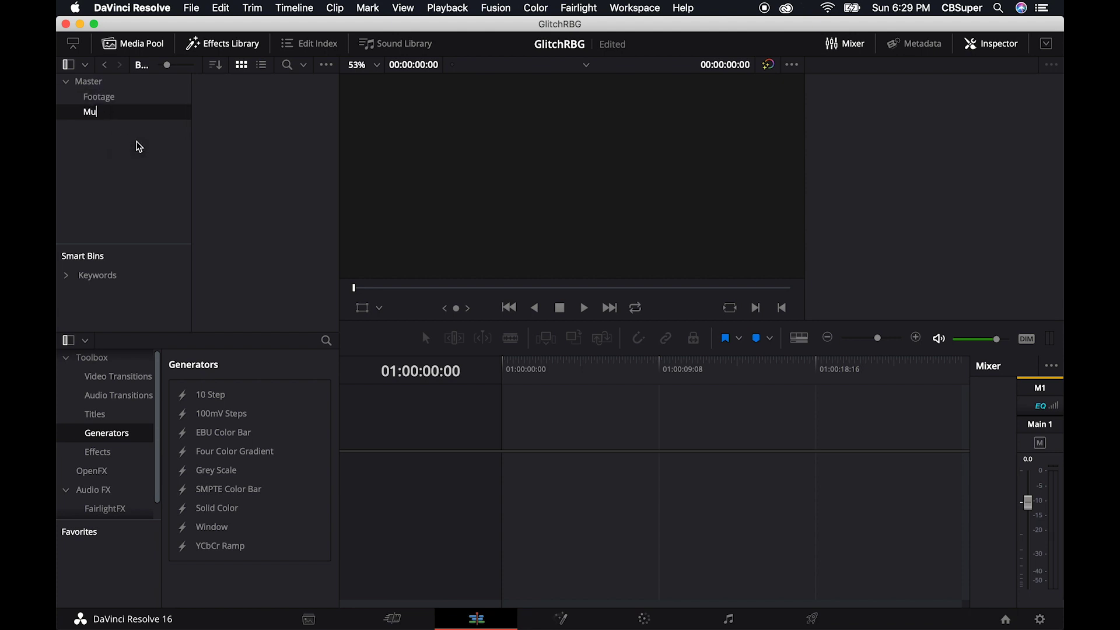
pyautogui.write('sic')
pyautogui.press('Return')
# - Import the gibberish_lahar.mp3 audio file into the Music bin
pyautogui.rightClick(236, 112)
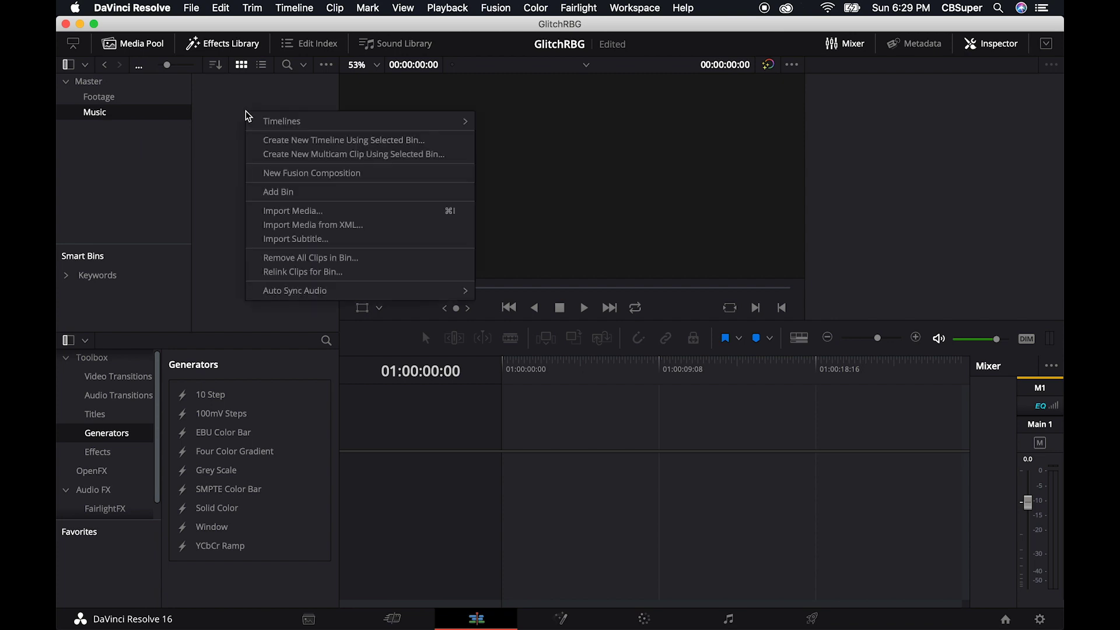
pyautogui.click(295, 215)
pyautogui.press('Return')
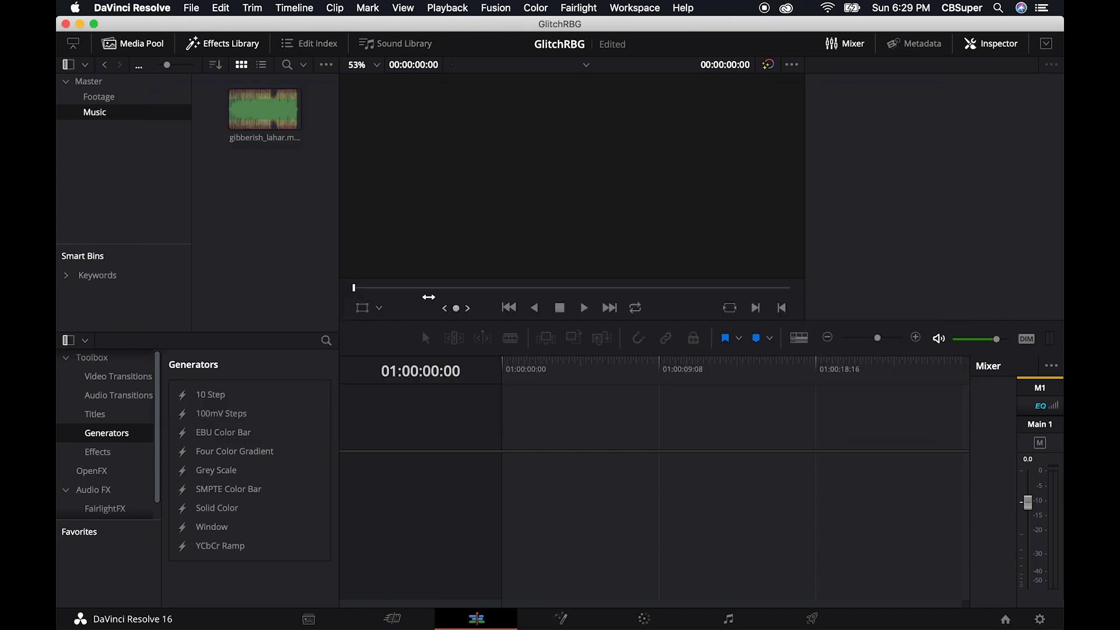
# - Put gibberish_lahar.mp3 on a new timeline, cut at 01:00:05:00, delete the remainder, then open Footage
pyautogui.moveTo(263, 120); pyautogui.dragTo(510, 547)
pyautogui.click(682, 362)
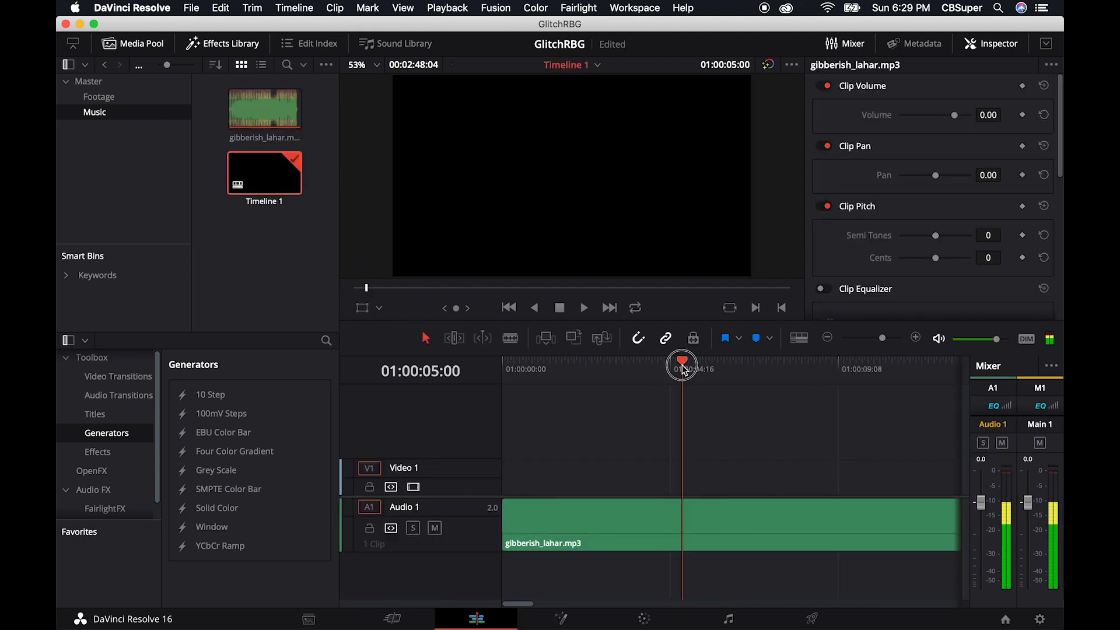
pyautogui.press('b')
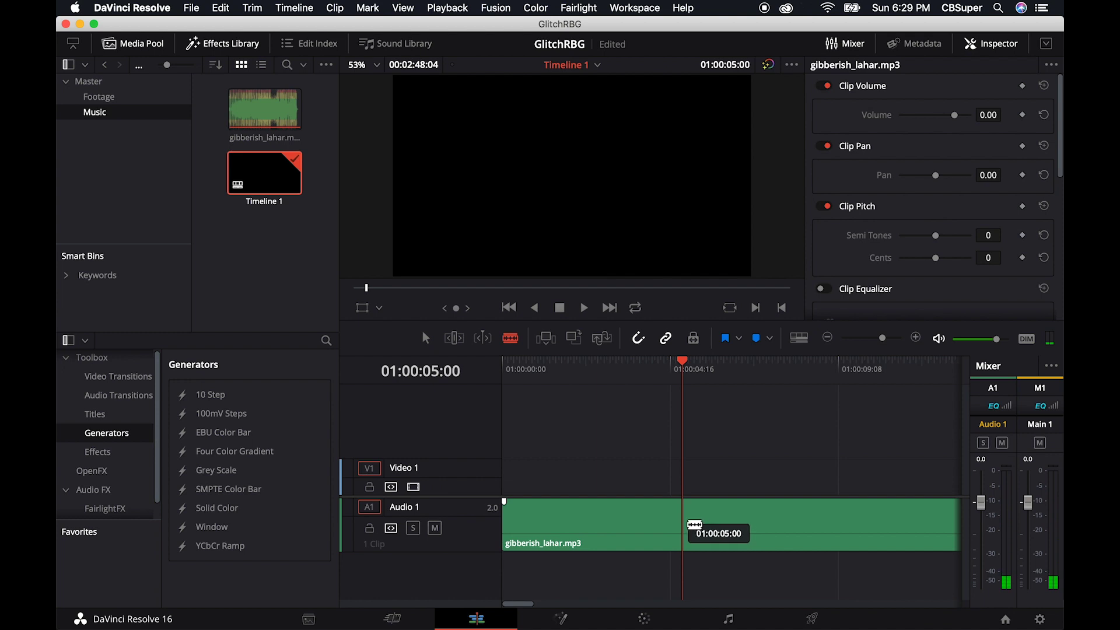
pyautogui.click(684, 525)
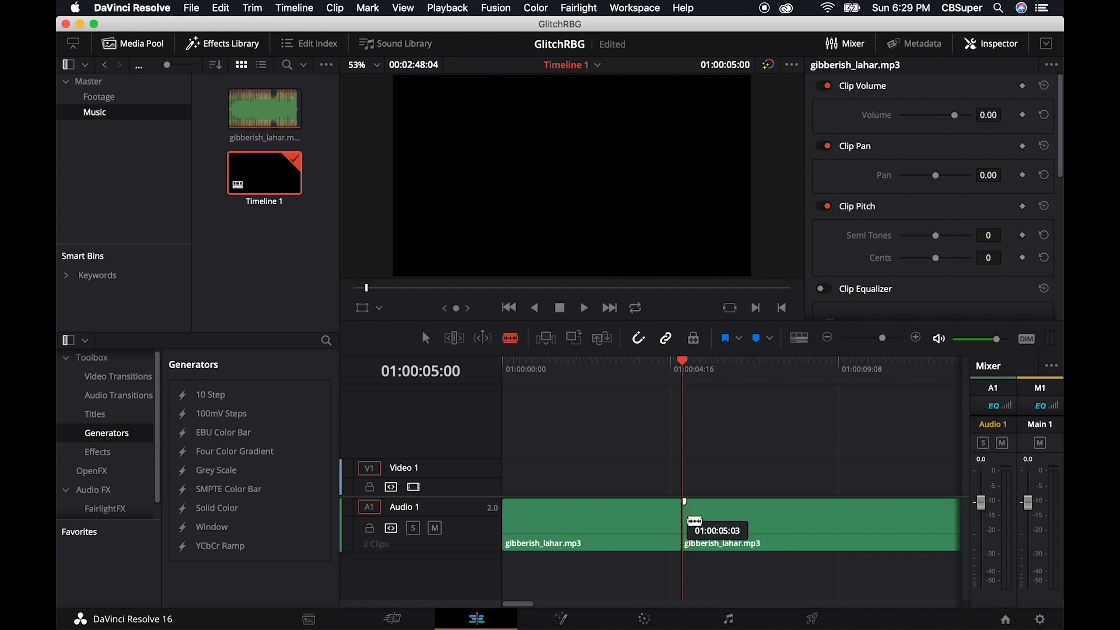
pyautogui.press('a')
pyautogui.click(772, 528)
pyautogui.press('Delete')
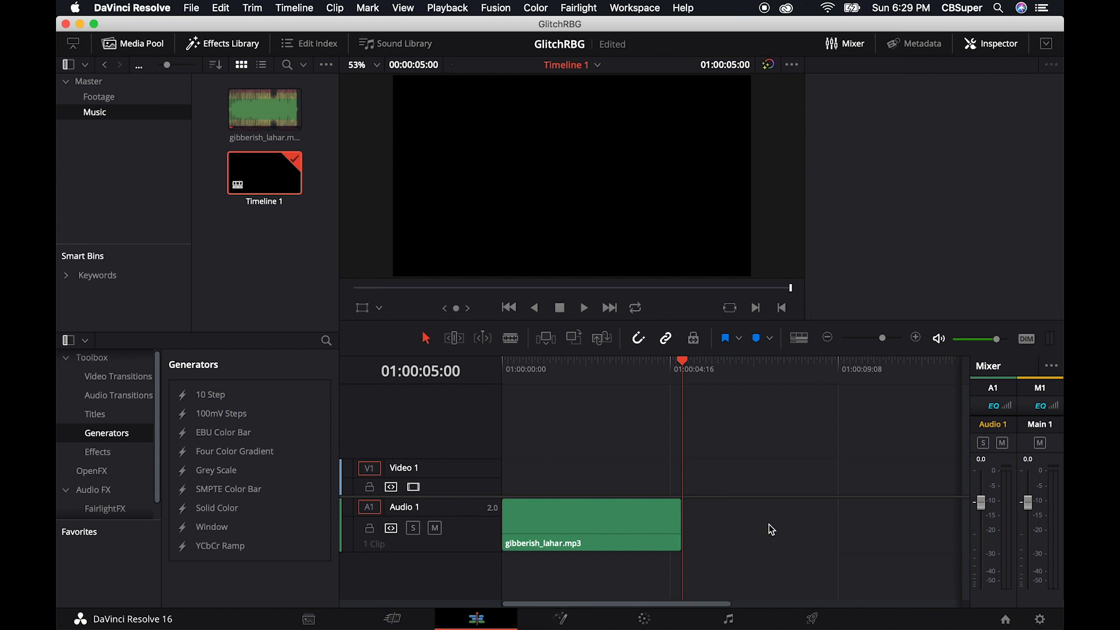
pyautogui.press('Home')
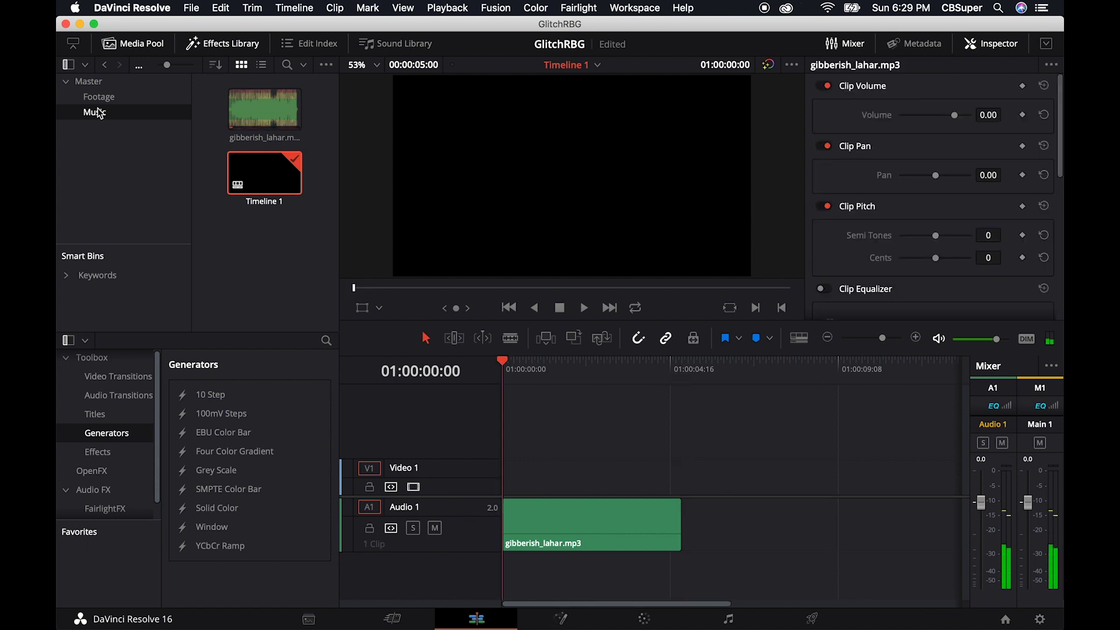
pyautogui.click(99, 98)
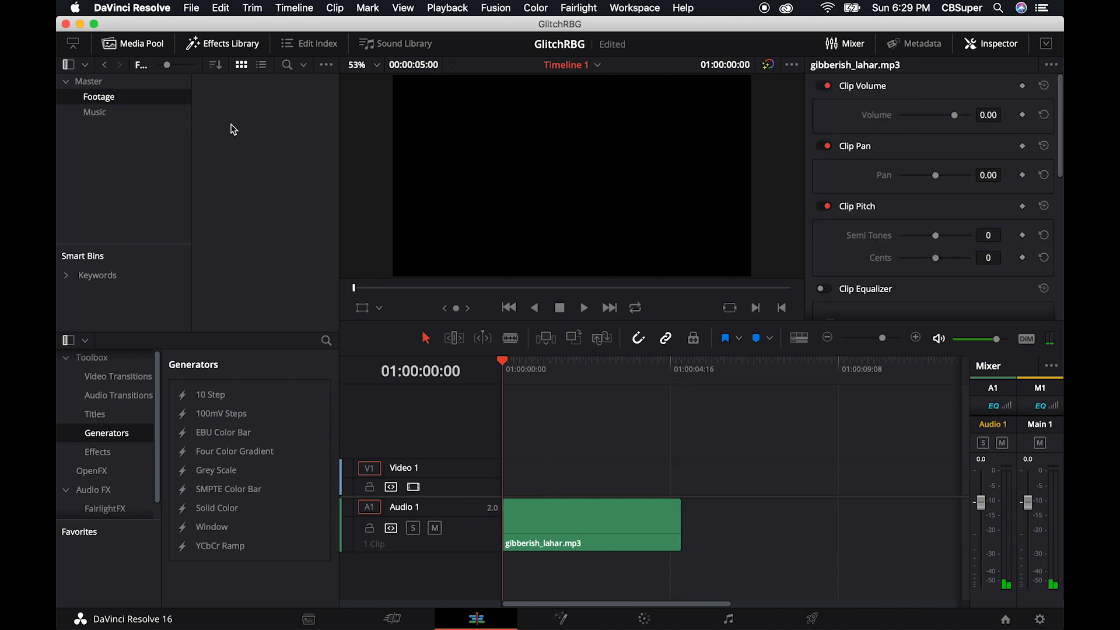
# - Import Boy - 21827.mp4 into Footage, place it on Video 1, and trim it to the music's end
pyautogui.rightClick(244, 106)
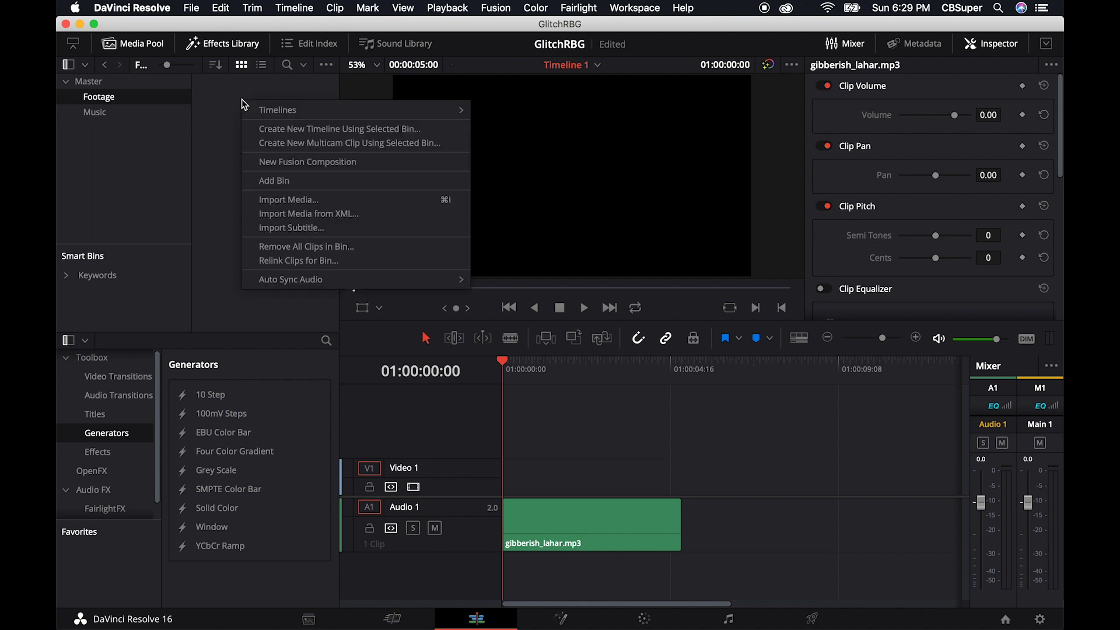
pyautogui.click(281, 200)
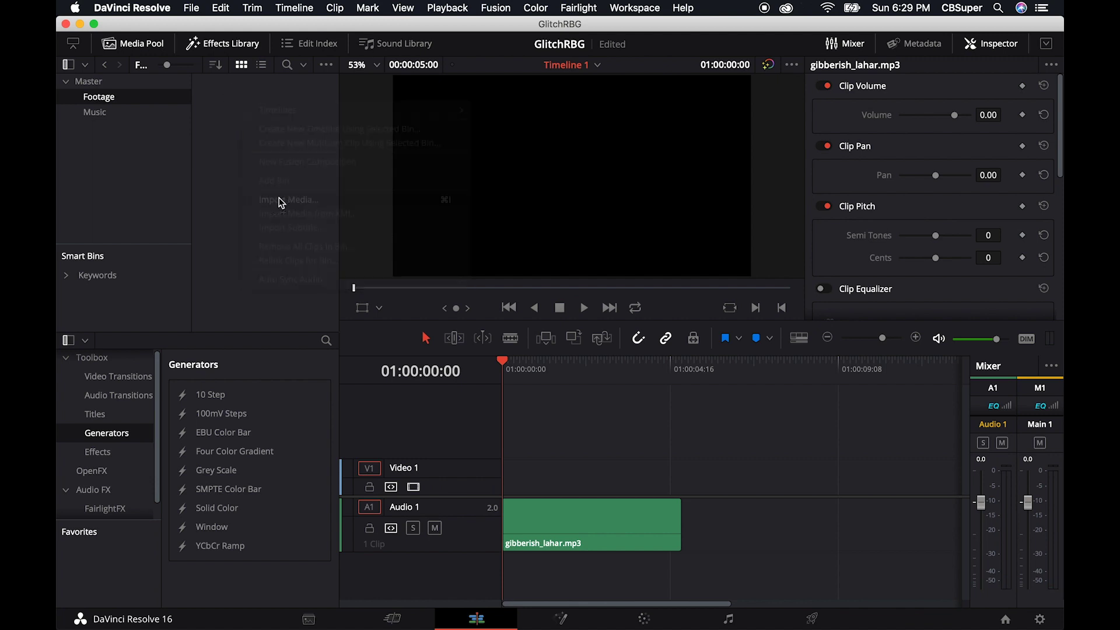
pyautogui.click(930, 393)
pyautogui.moveTo(271, 114); pyautogui.dragTo(506, 512)
pyautogui.moveTo(709, 478); pyautogui.dragTo(681, 480)
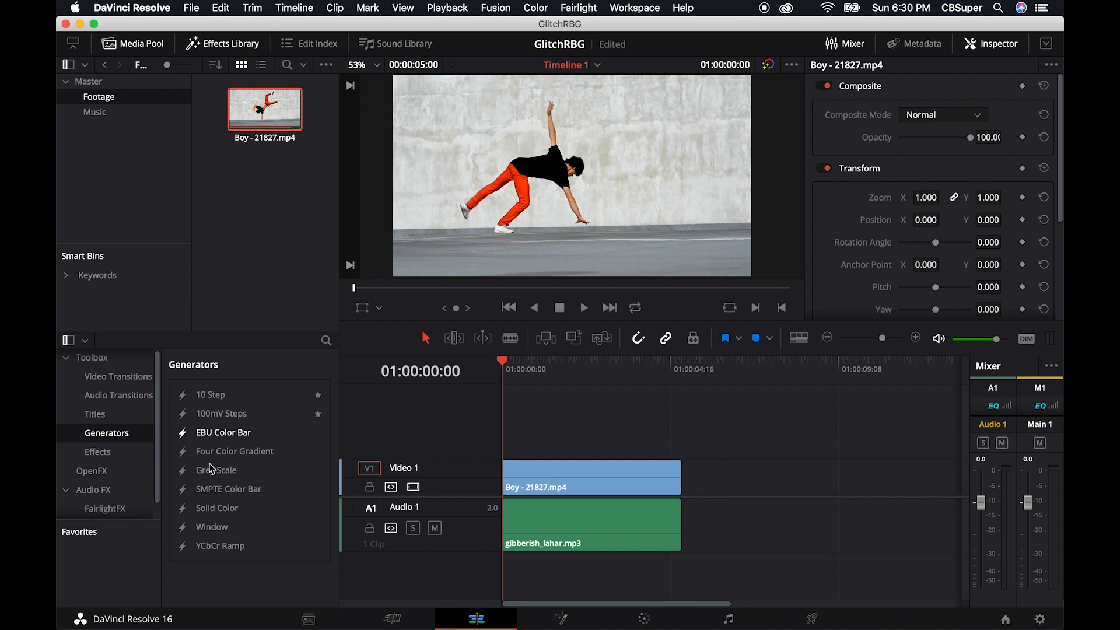
# - Place a Solid Color generator on Video 2 above the breakdancer footage
pyautogui.click(211, 516)
pyautogui.moveTo(211, 515); pyautogui.dragTo(488, 438)
pyautogui.click(577, 435)
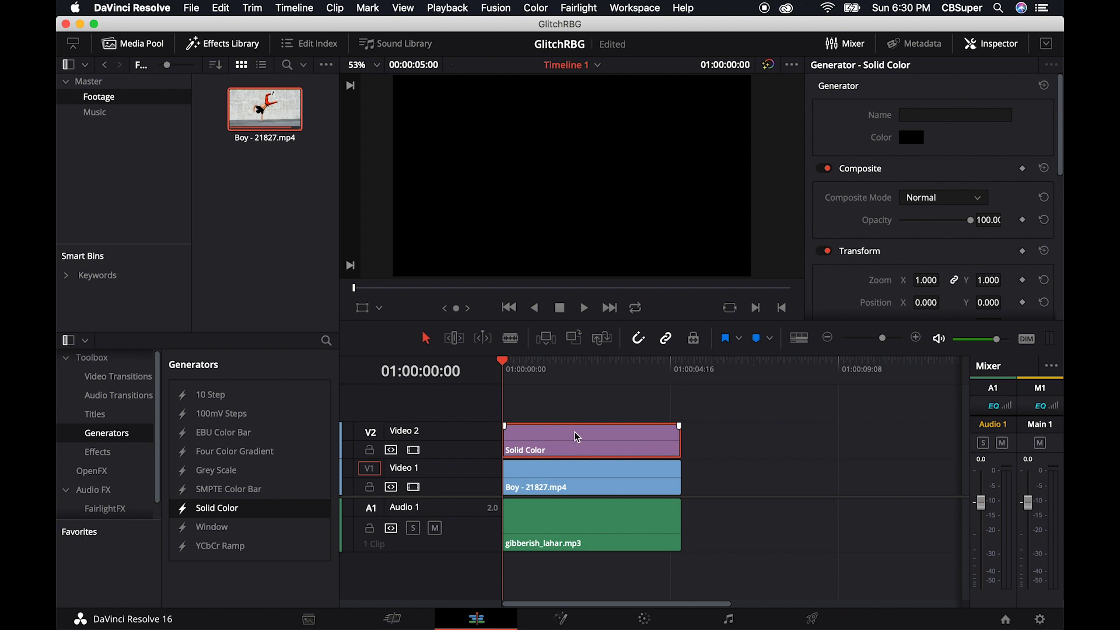
# - Convert the solid colour into Compound Clip 1, then into Fusion Clip 1
pyautogui.rightClick(577, 437)
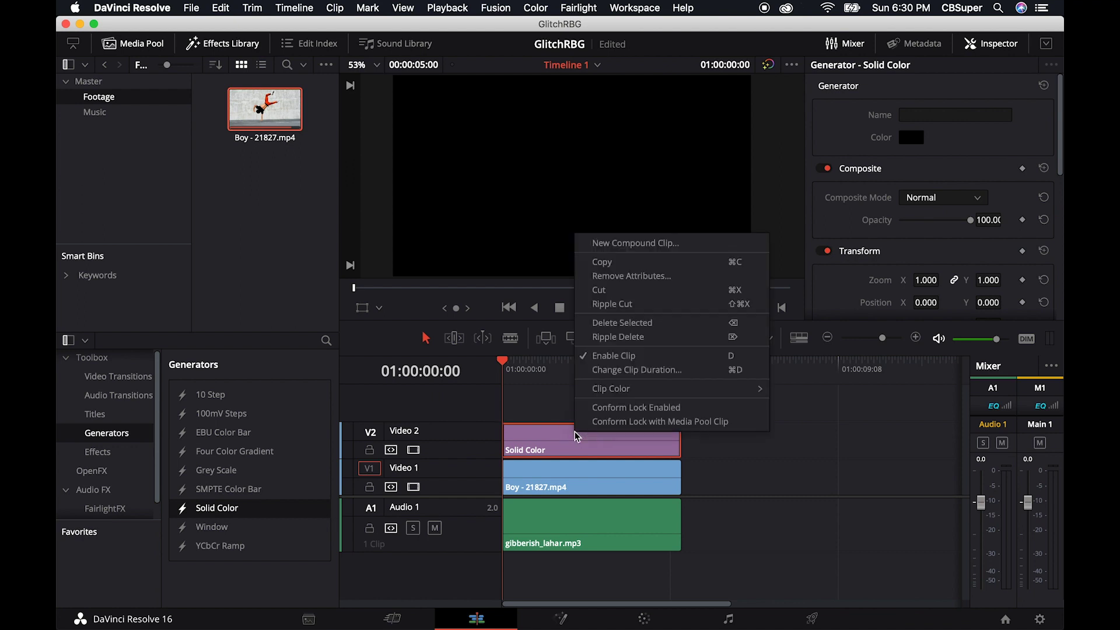
pyautogui.click(622, 244)
pyautogui.click(653, 346)
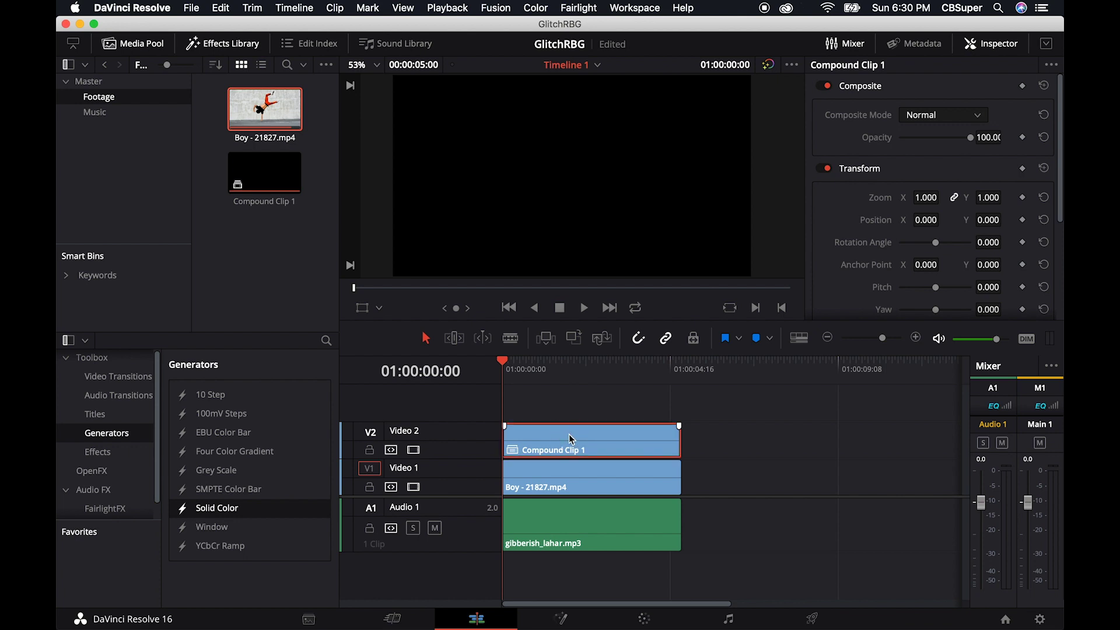
pyautogui.rightClick(557, 439)
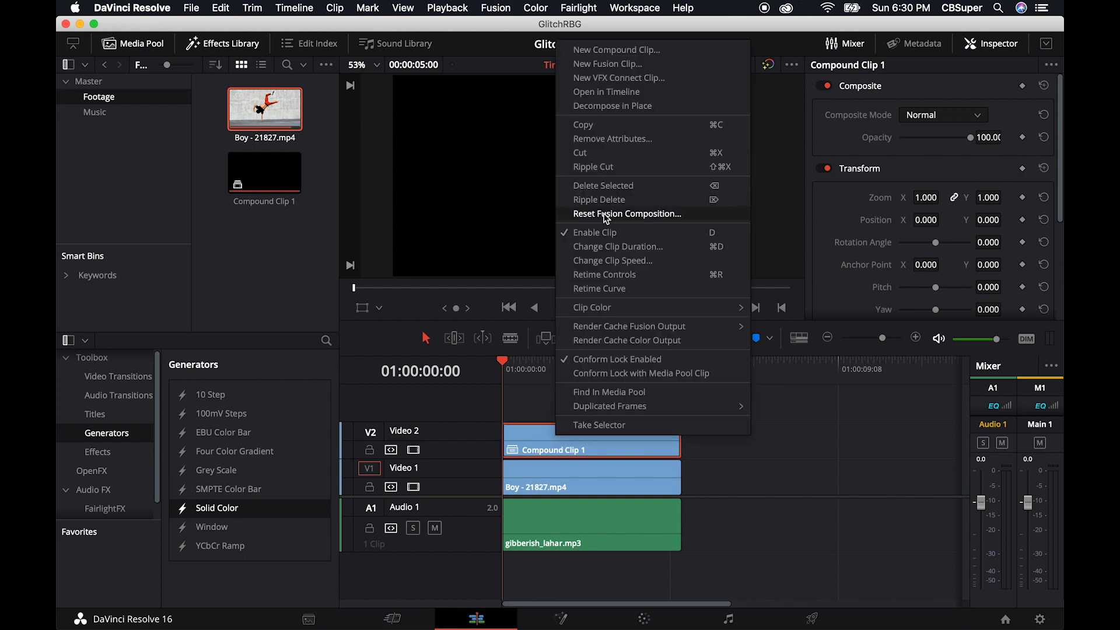
pyautogui.click(603, 64)
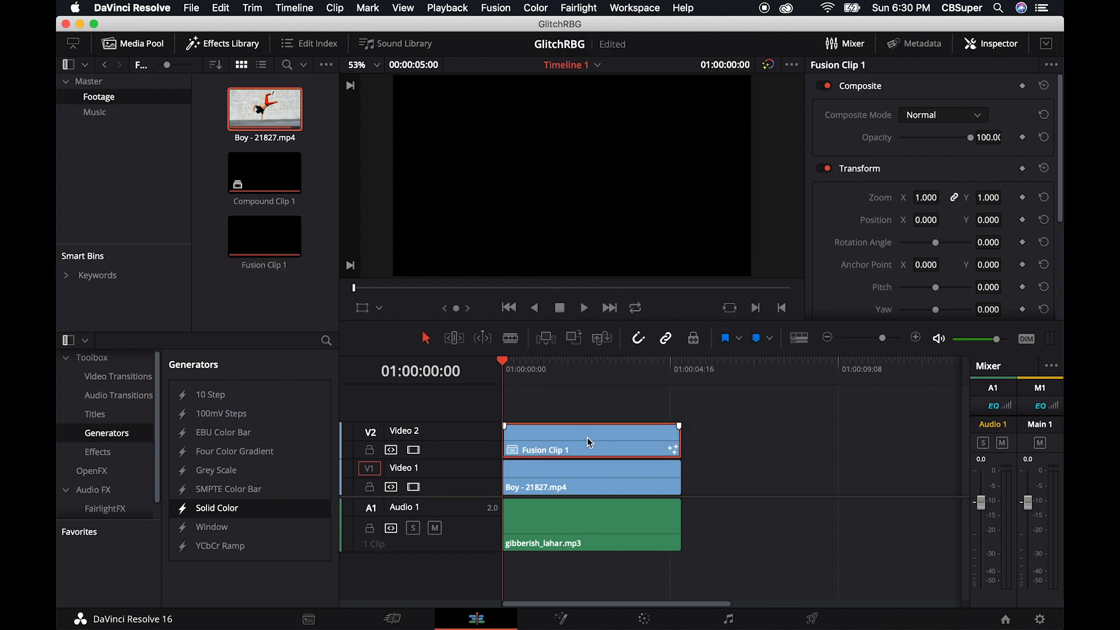
pyautogui.moveTo(505, 362); pyautogui.dragTo(551, 363)
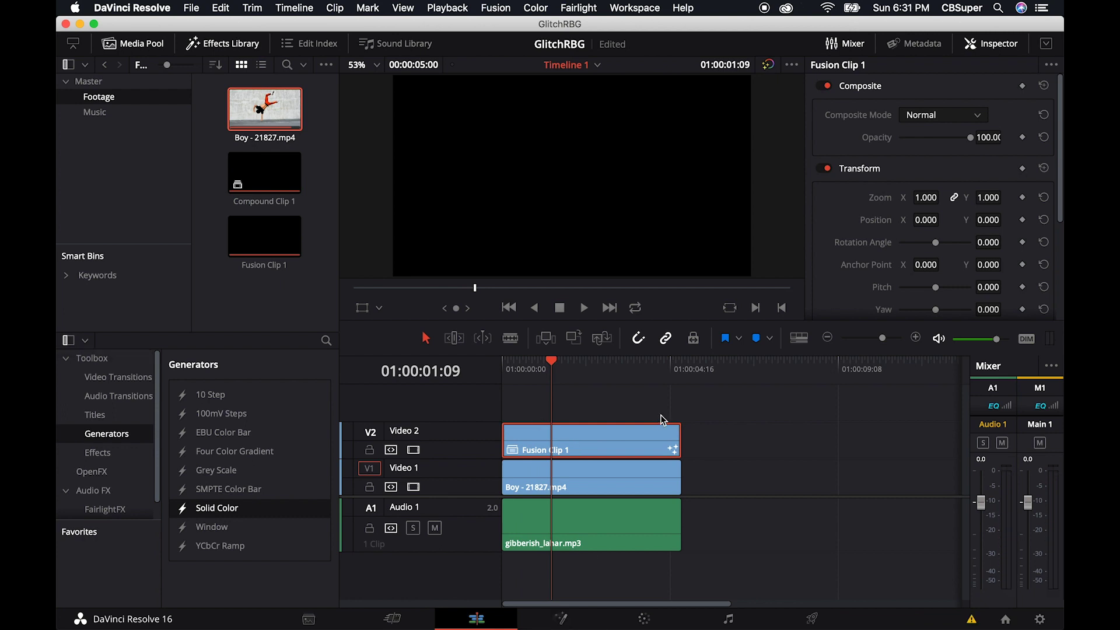
# - Disable Video 2's output and play Timeline 1 to preview the breakdancer footage with music
pyautogui.moveTo(556, 367); pyautogui.dragTo(529, 364)
pyautogui.click(415, 450)
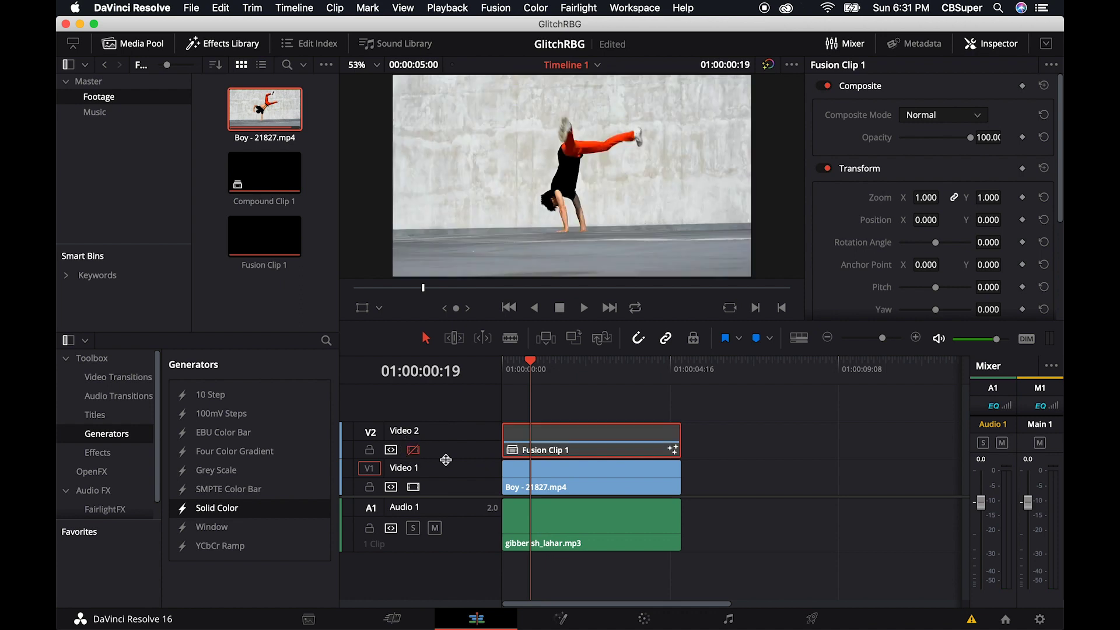
pyautogui.moveTo(533, 364); pyautogui.dragTo(506, 366)
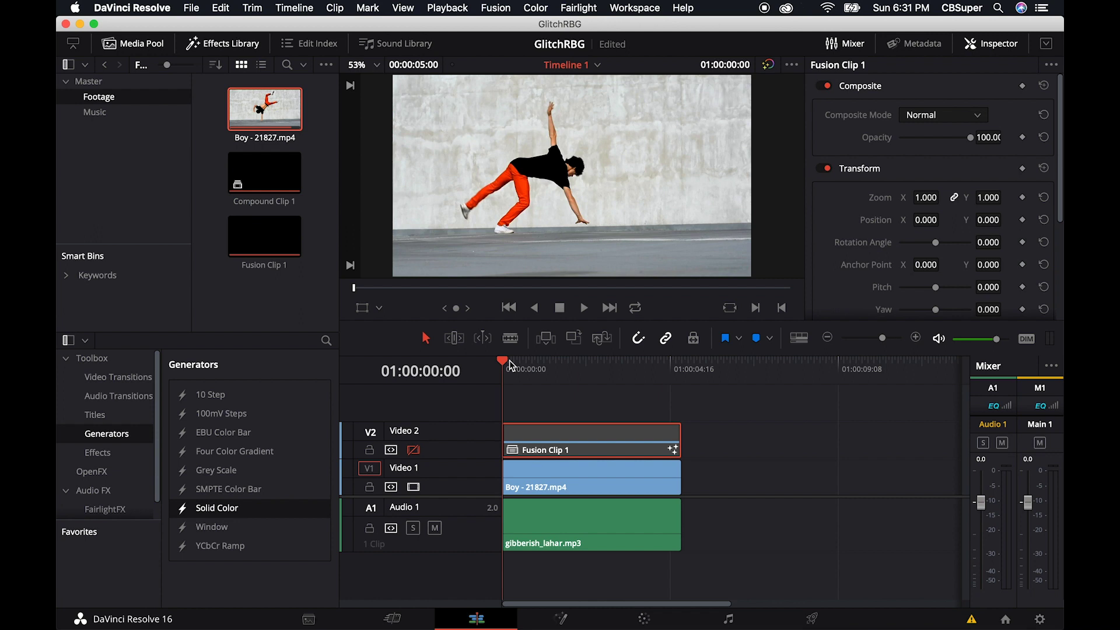
pyautogui.press('space')
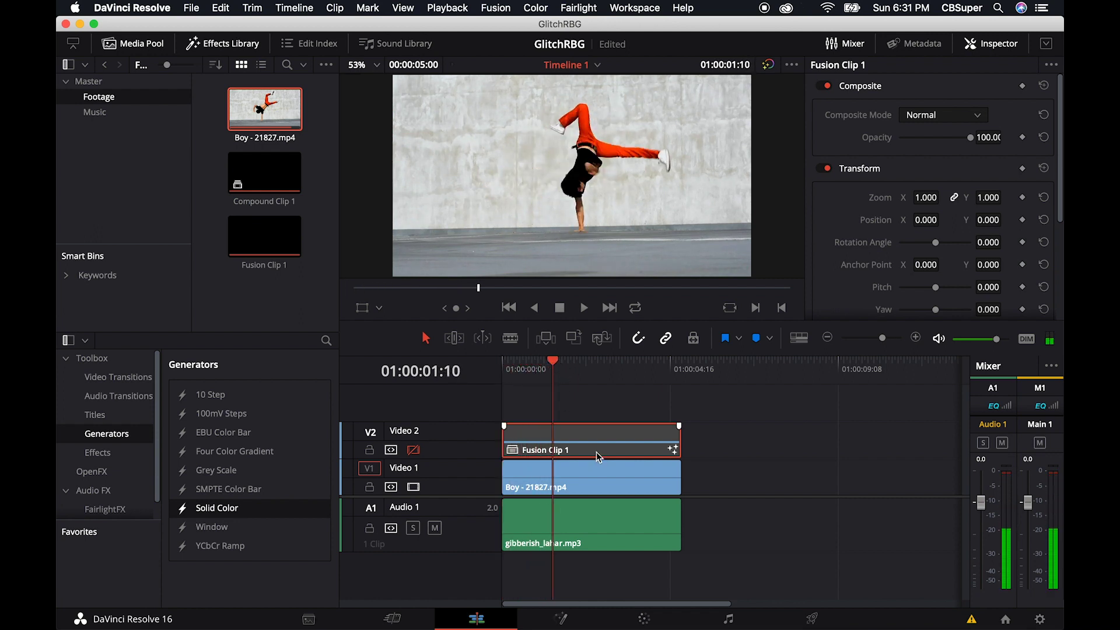
pyautogui.click(565, 523)
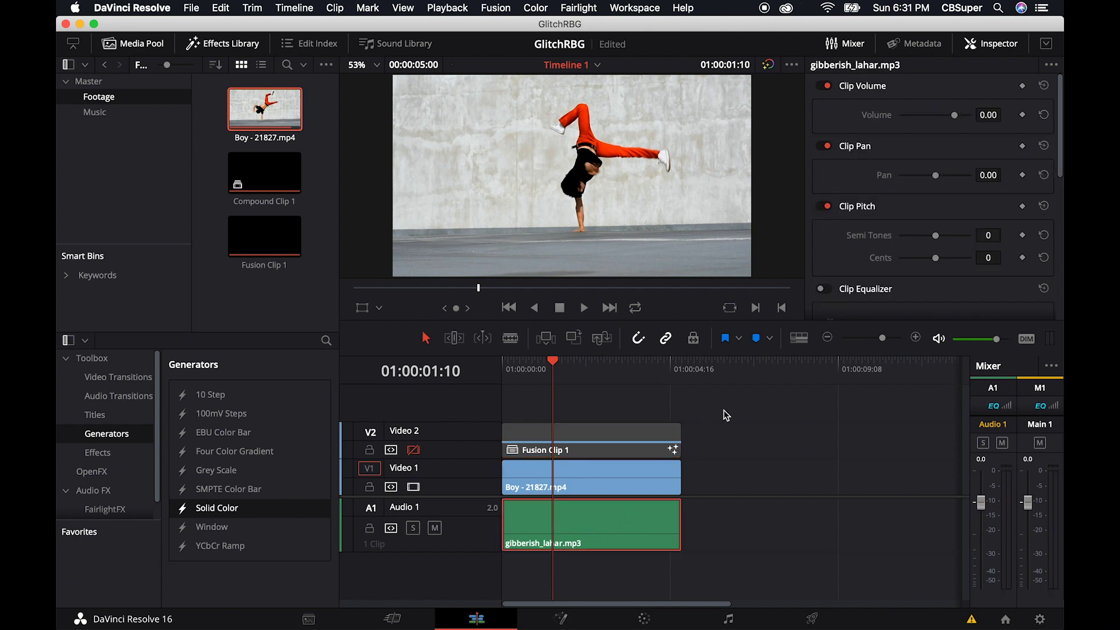
# - Turn on audio waveform display for the timeline's audio clips
pyautogui.click(798, 338)
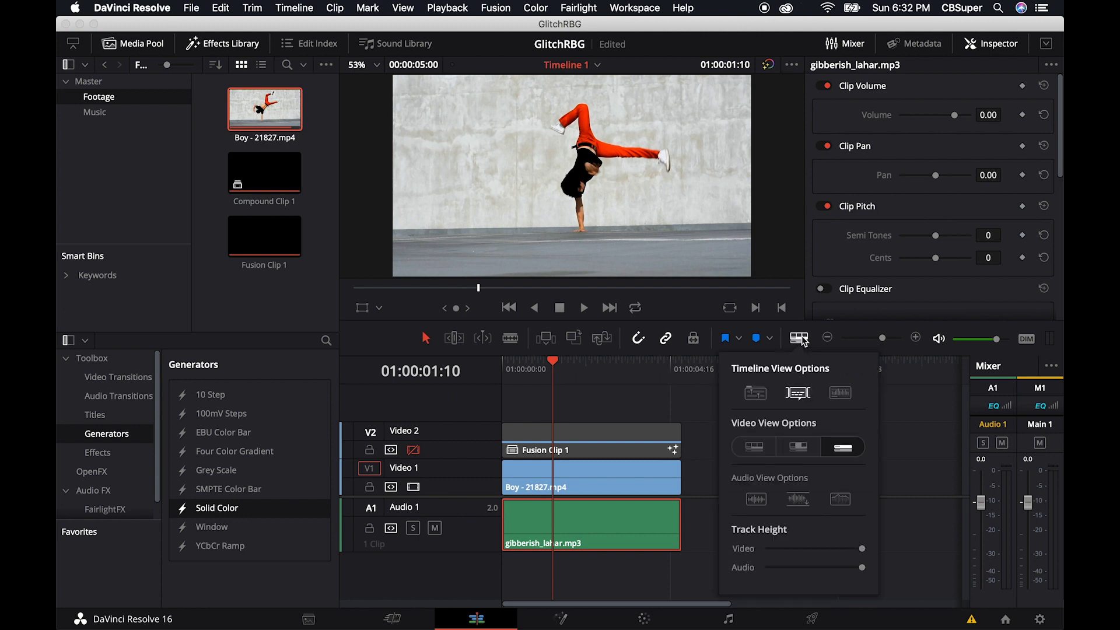
pyautogui.click(842, 396)
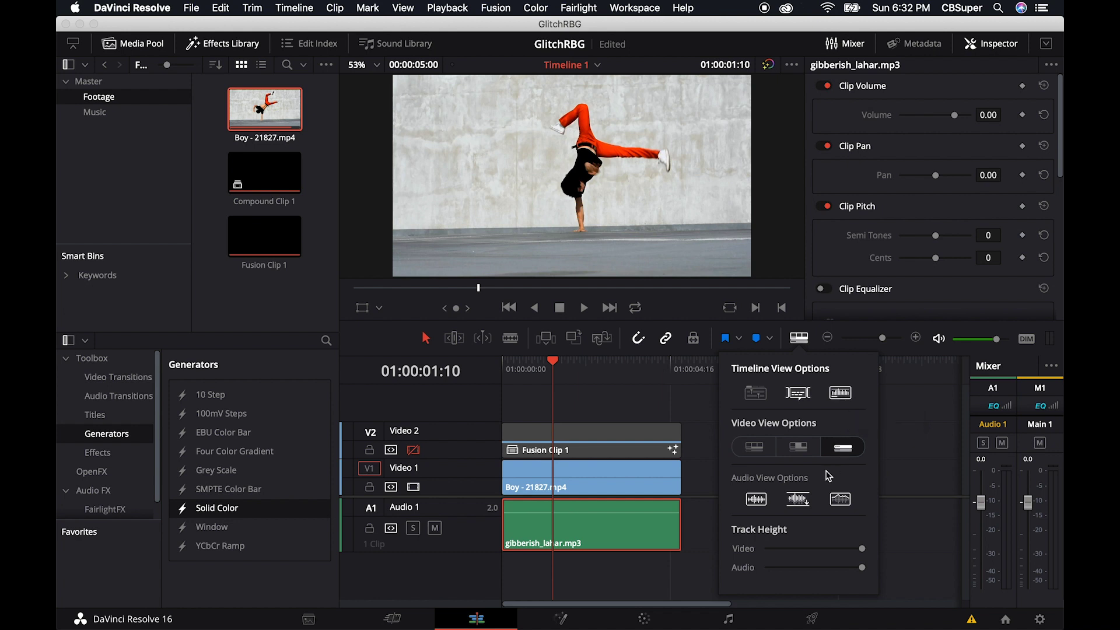
pyautogui.click(838, 500)
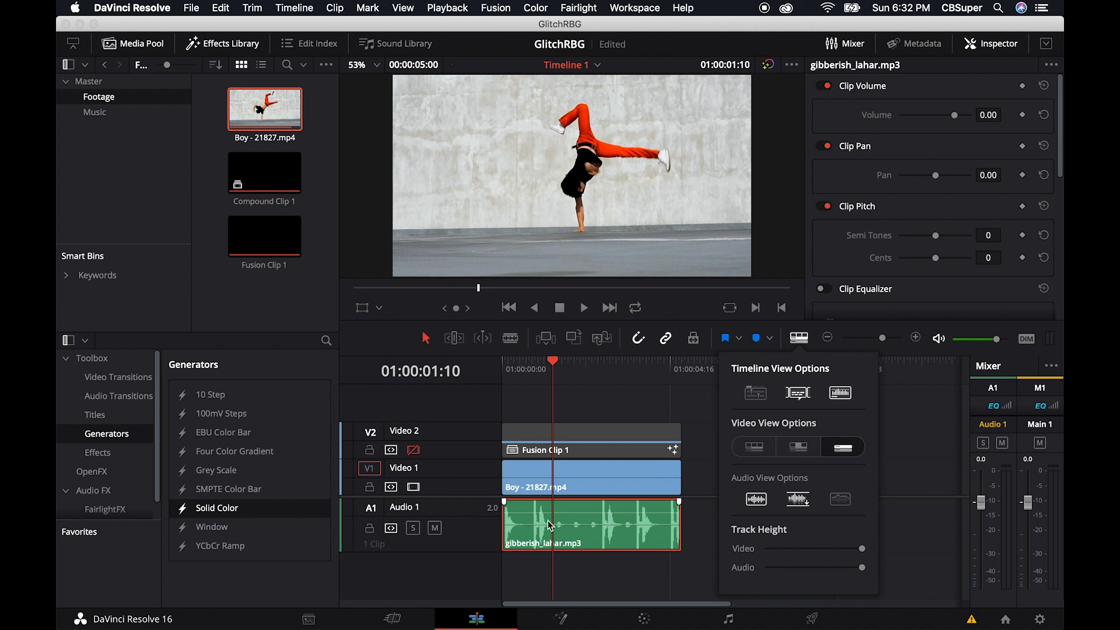
pyautogui.click(559, 368)
# - Add Marker 1 on the music at the 01:00:01:02 beat and open Fusion Clip 1 in Fusion
pyautogui.moveTo(555, 368)
pyautogui.mouseDown()
pyautogui.moveTo(533, 367)
pyautogui.moveTo(568, 366)
pyautogui.moveTo(541, 366)
pyautogui.mouseUp()
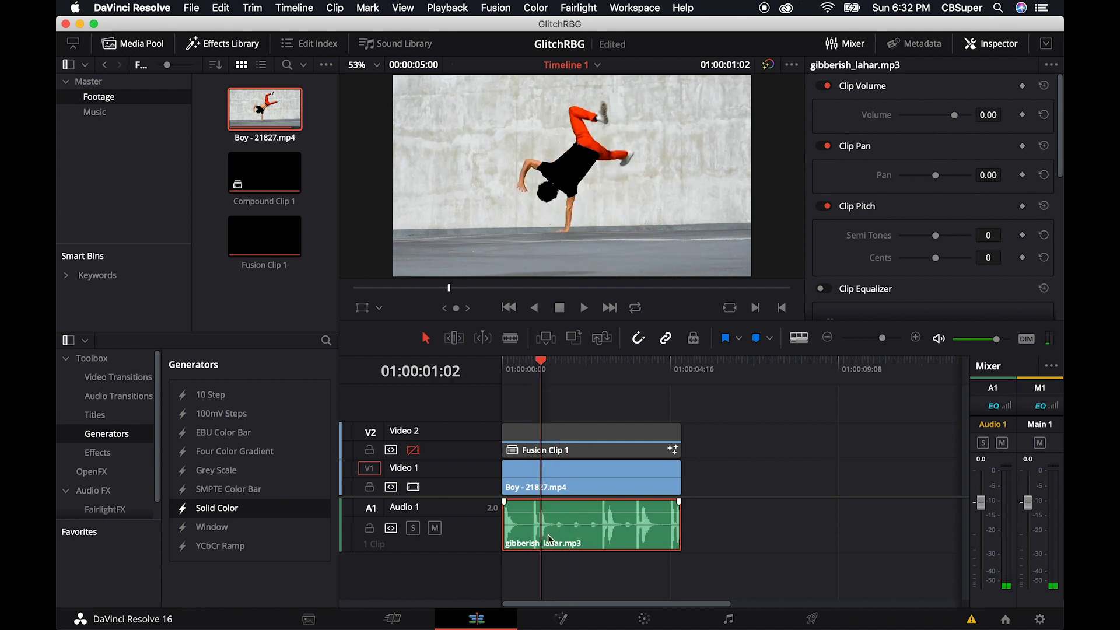
pyautogui.press('m')
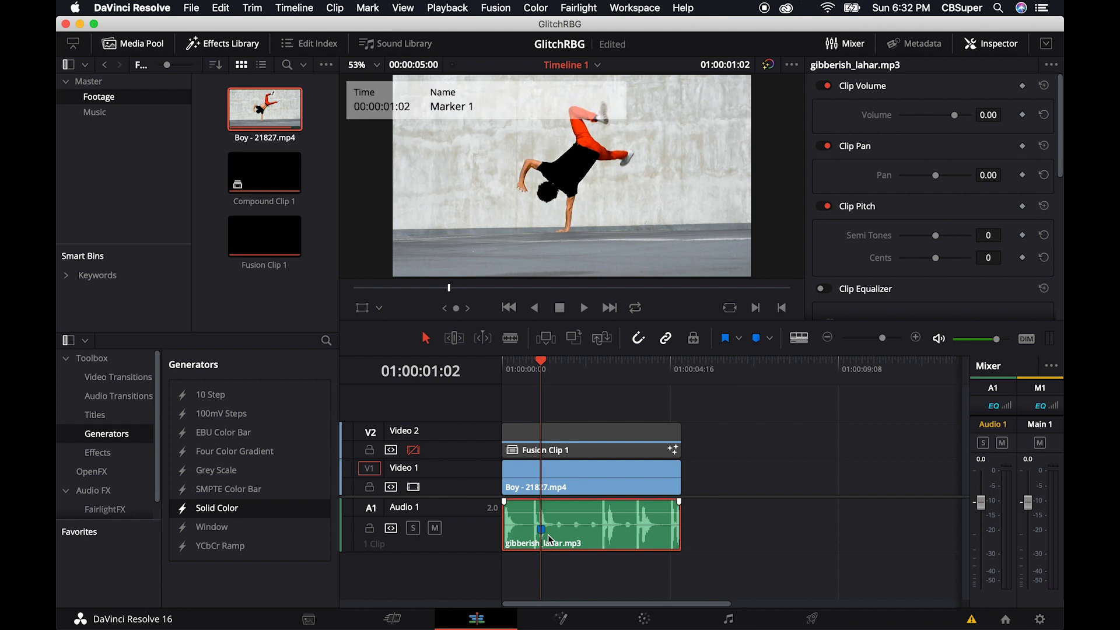
pyautogui.click(569, 450)
pyautogui.click(567, 620)
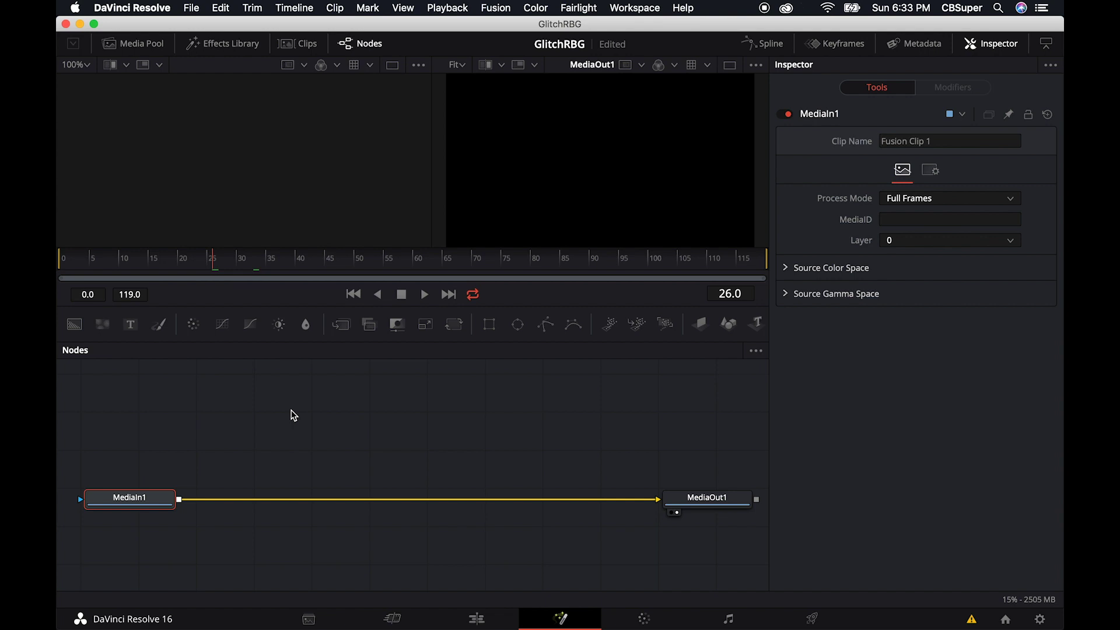
# - Add a Text+ node reading DANCE at size 0.3819, wire Text1 into MediaOut1, and return to Edit
pyautogui.click(248, 407)
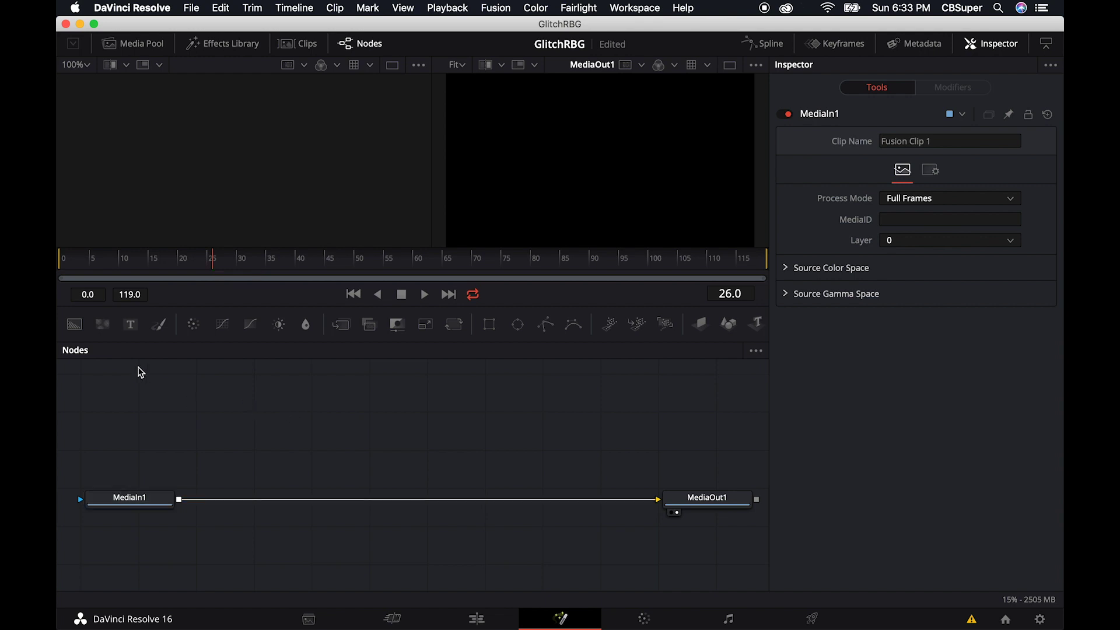
pyautogui.click(132, 325)
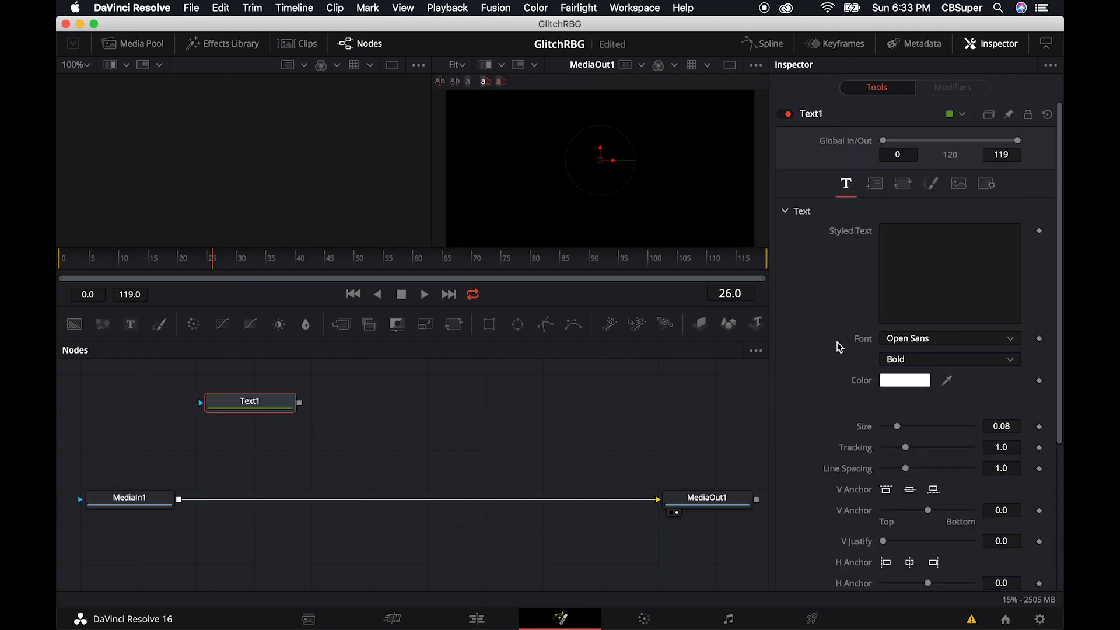
pyautogui.click(892, 252)
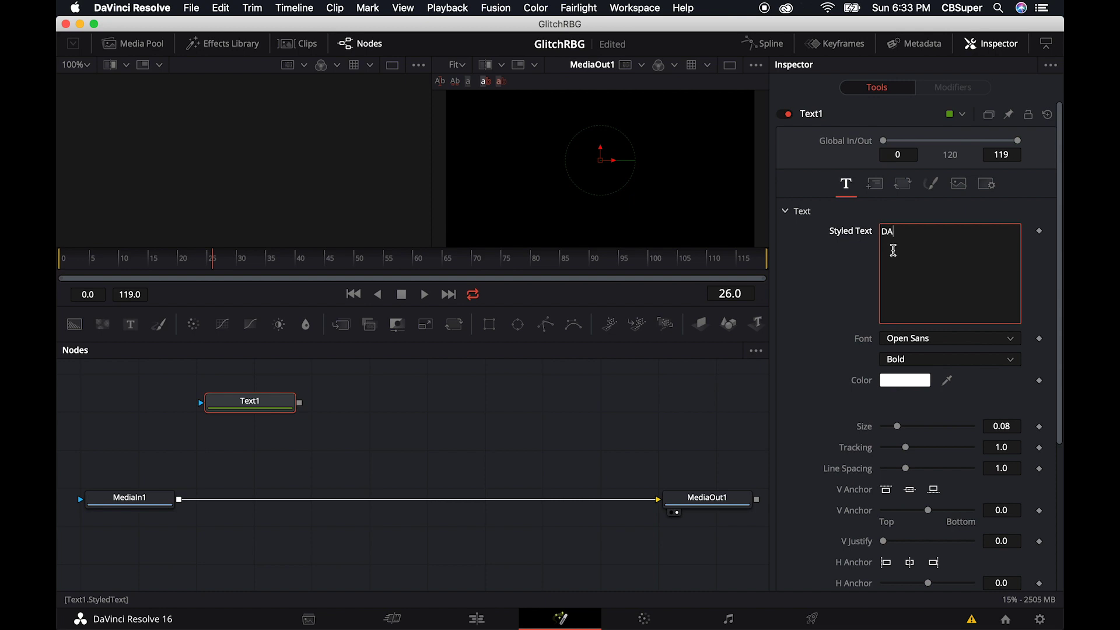
pyautogui.click(233, 408)
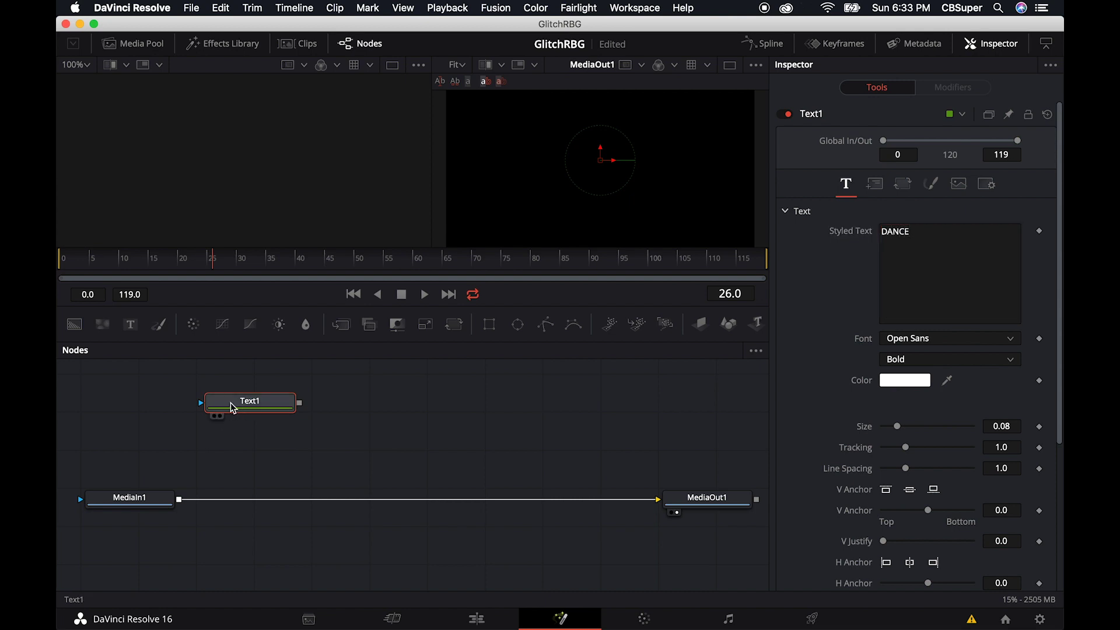
pyautogui.press('1')
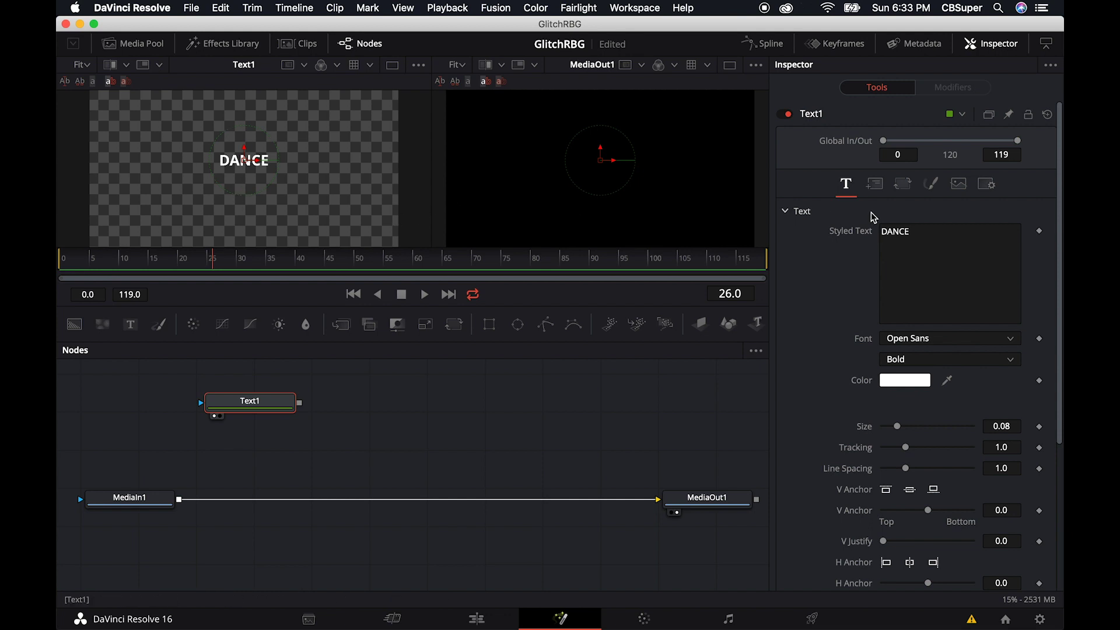
pyautogui.moveTo(899, 427); pyautogui.dragTo(954, 431)
pyautogui.moveTo(289, 402); pyautogui.dragTo(670, 500)
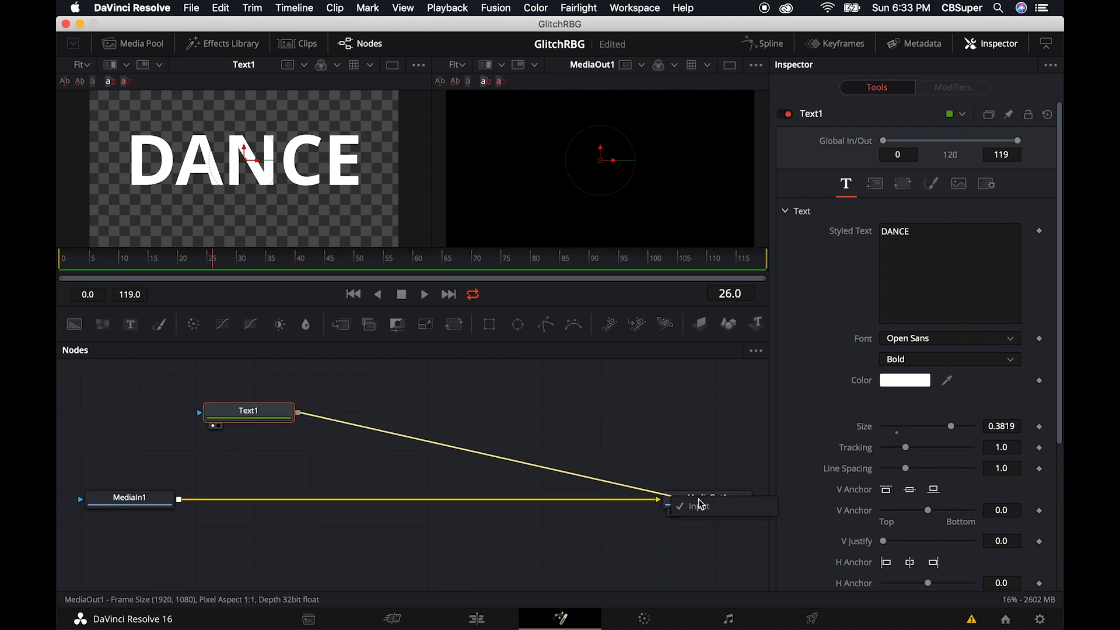
pyautogui.click(493, 617)
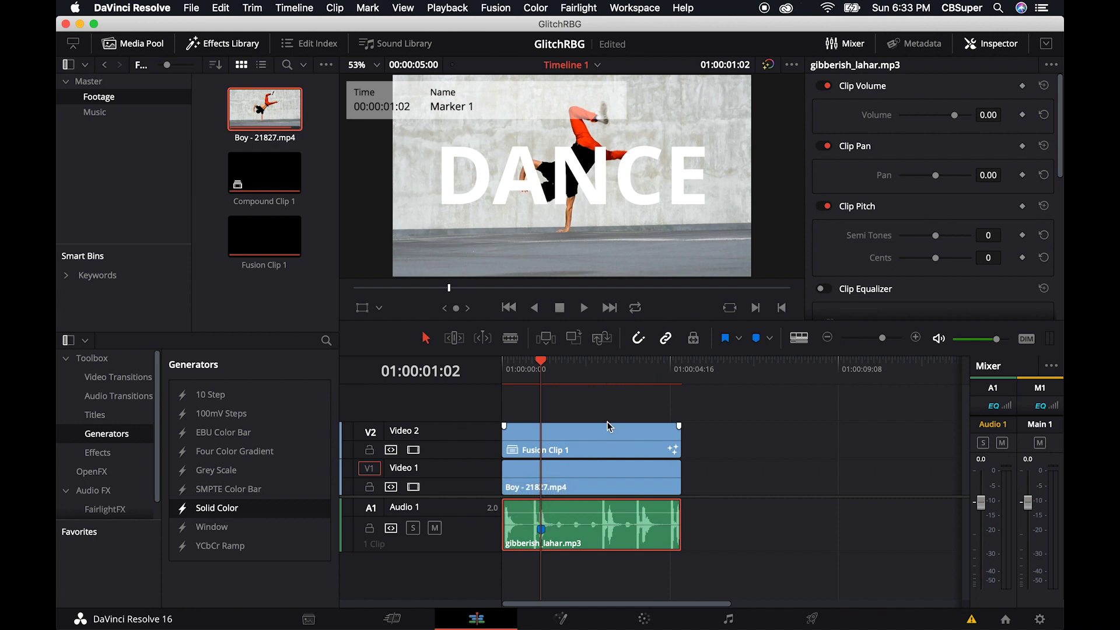
# - Back in Fusion, enlarge the DANCE text to size 0.4016
pyautogui.click(560, 620)
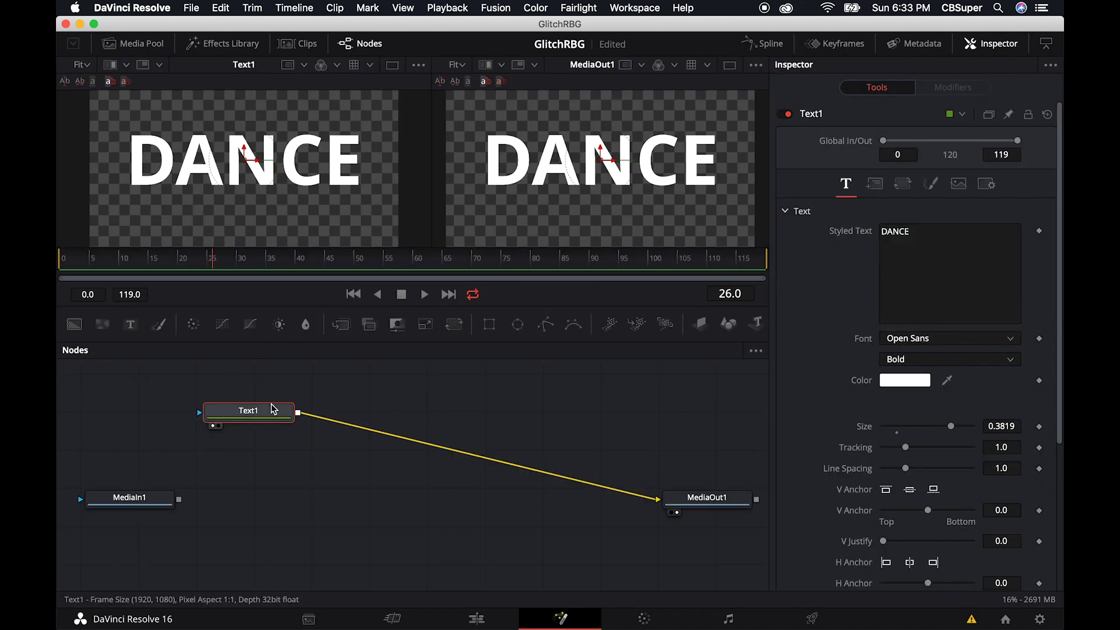
pyautogui.click(903, 360)
pyautogui.moveTo(951, 427); pyautogui.dragTo(955, 430)
pyautogui.moveTo(269, 418); pyautogui.dragTo(158, 452)
# - Line MediaOut1 up with Text1 and delete the MediaIn1 node
pyautogui.moveTo(708, 503); pyautogui.dragTo(722, 458)
pyautogui.scroll(-2, 388, 468)
pyautogui.scroll(-1, 392, 484)
pyautogui.moveTo(184, 495); pyautogui.dragTo(120, 528)
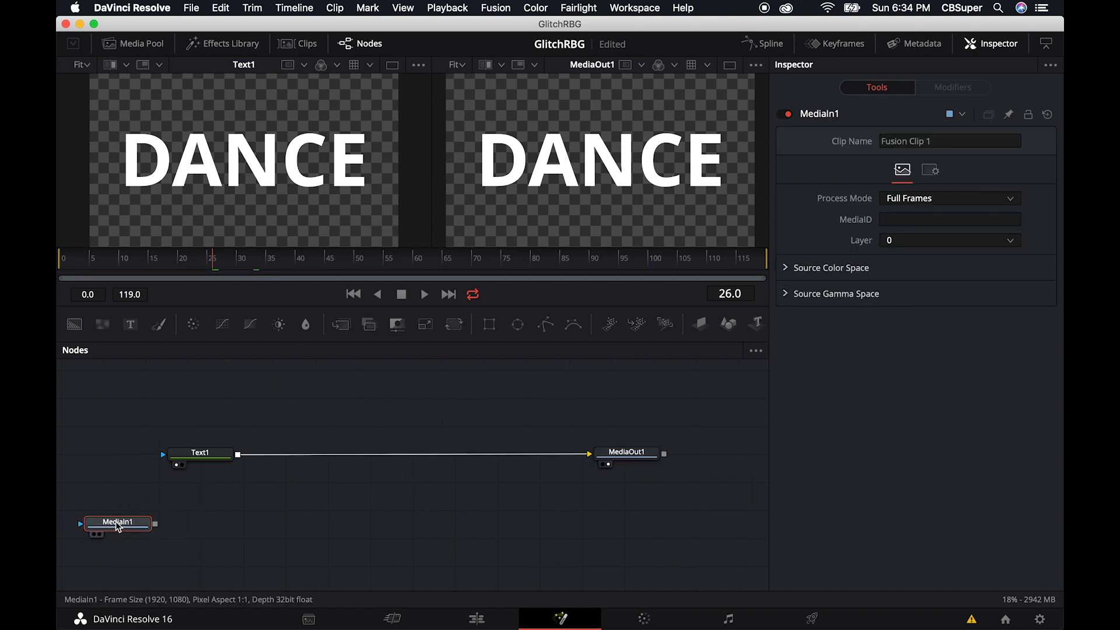
pyautogui.press('Delete')
# - Arrange Text1 and MediaOut1 to the grid, spacing them apart, and select Text1
pyautogui.moveTo(198, 495); pyautogui.dragTo(630, 450)
pyautogui.moveTo(628, 453)
pyautogui.mouseDown()
pyautogui.moveTo(628, 465)
pyautogui.moveTo(617, 462)
pyautogui.mouseUp()
pyautogui.rightClick(489, 431)
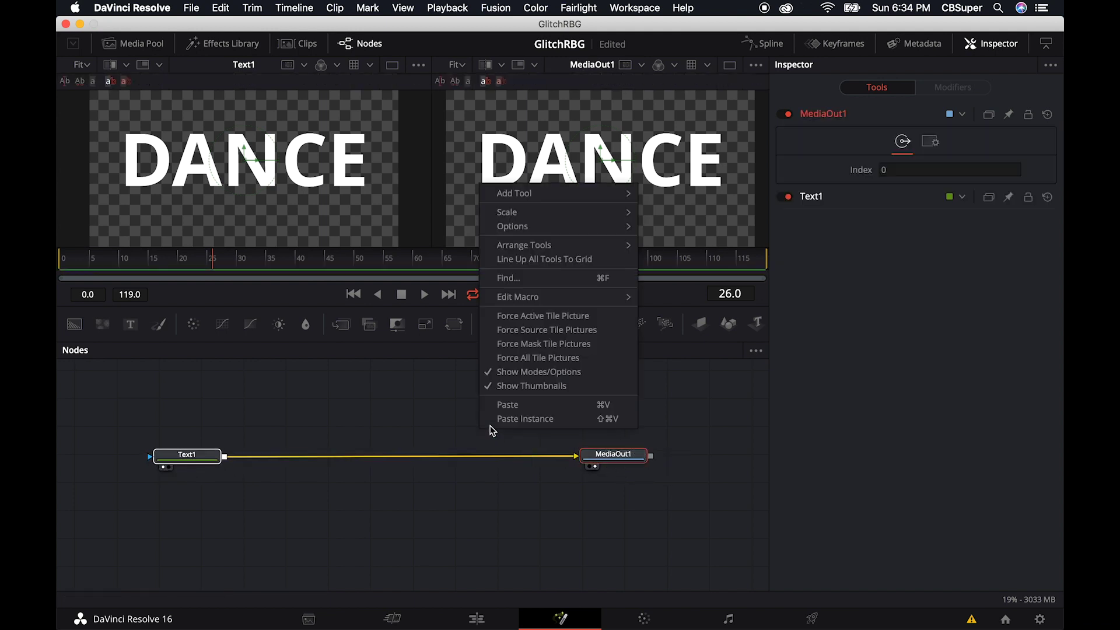
pyautogui.moveTo(540, 248)
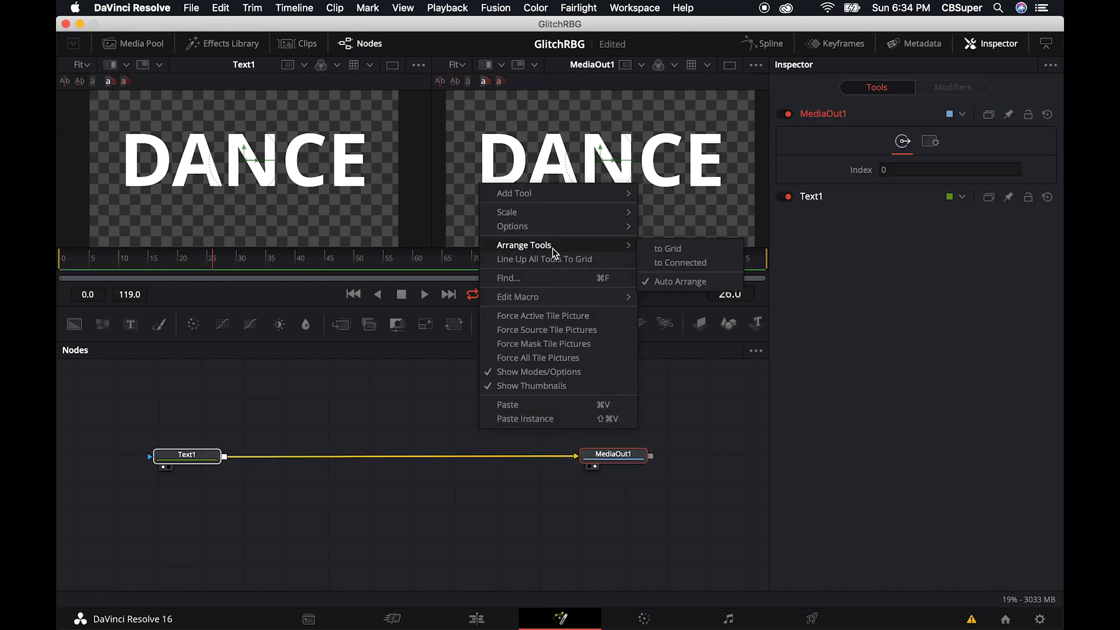
pyautogui.click(670, 250)
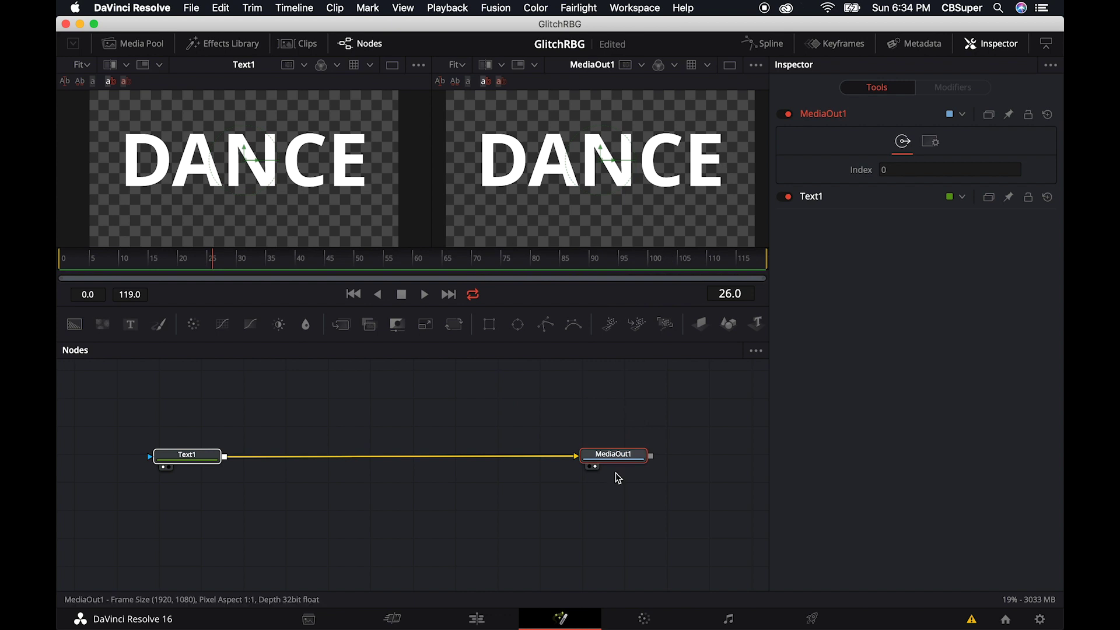
pyautogui.moveTo(616, 459); pyautogui.dragTo(670, 458)
pyautogui.moveTo(198, 460); pyautogui.dragTo(169, 459)
pyautogui.click(168, 459)
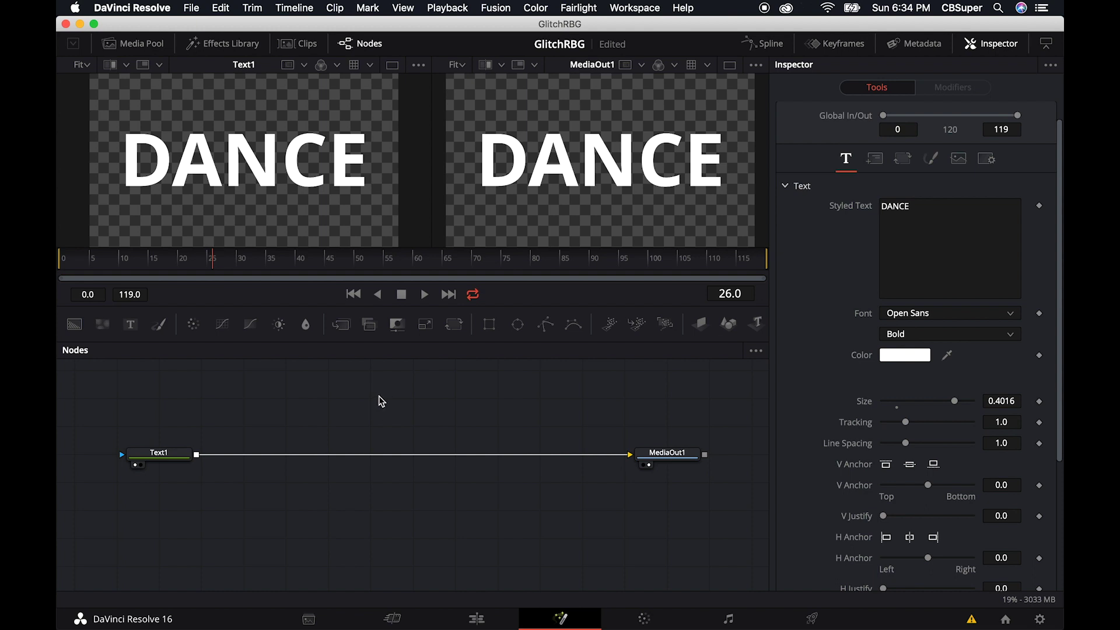
# - Add a Channel Booleans node via the 'bol' search, paste two copies, and stack all three
pyautogui.hotkey('shift', 'space')
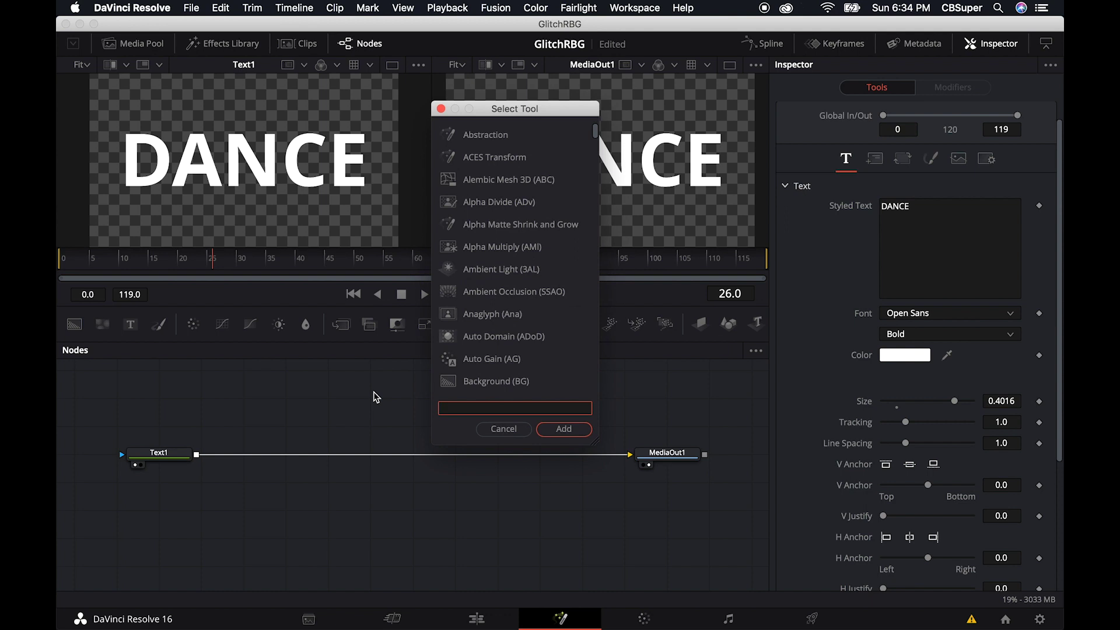
pyautogui.write('bol')
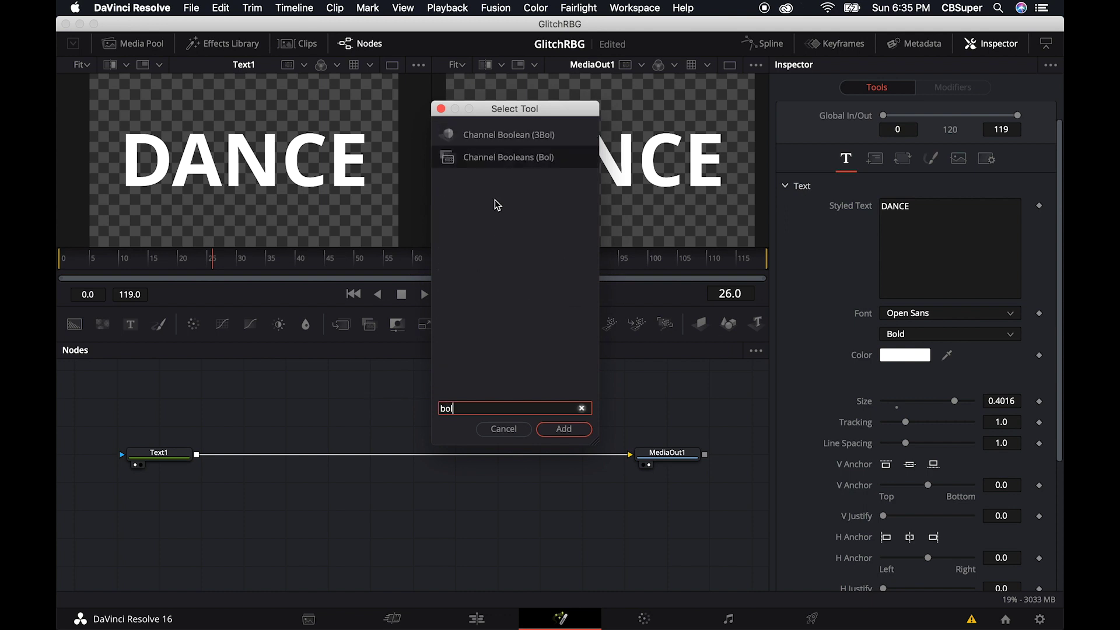
pyautogui.click(486, 161)
pyautogui.click(563, 429)
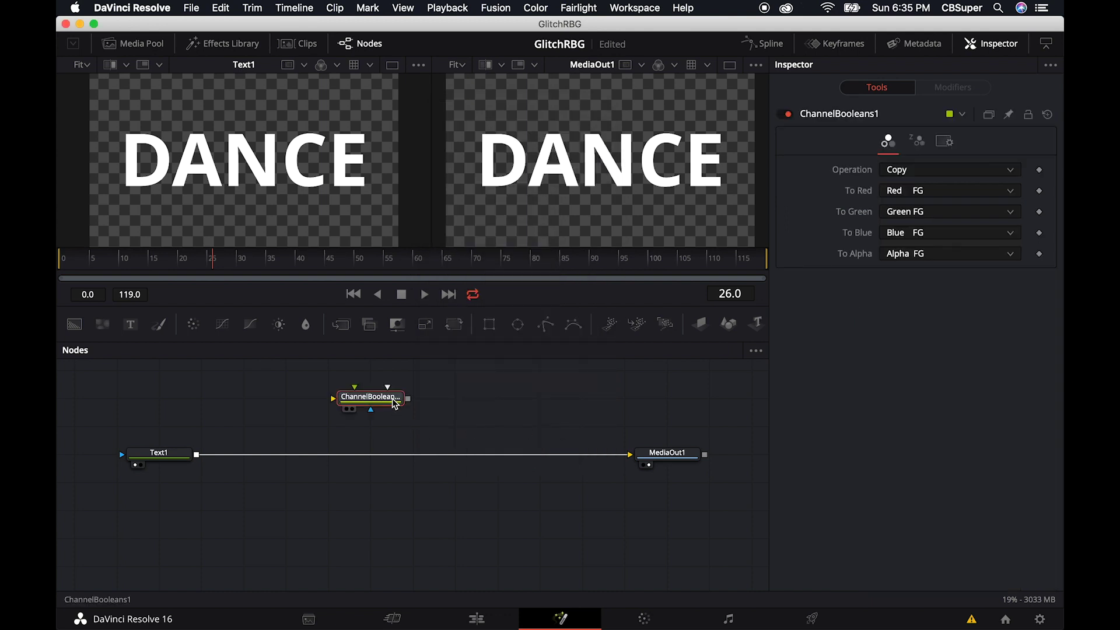
pyautogui.moveTo(380, 408); pyautogui.dragTo(343, 409)
pyautogui.click(473, 399)
pyautogui.hotkey('ctrl', 'v')
pyautogui.hotkey('ctrl', 'v')
pyautogui.moveTo(450, 399); pyautogui.dragTo(458, 434)
pyautogui.moveTo(342, 404); pyautogui.dragTo(297, 430)
pyautogui.moveTo(412, 401); pyautogui.dragTo(288, 453)
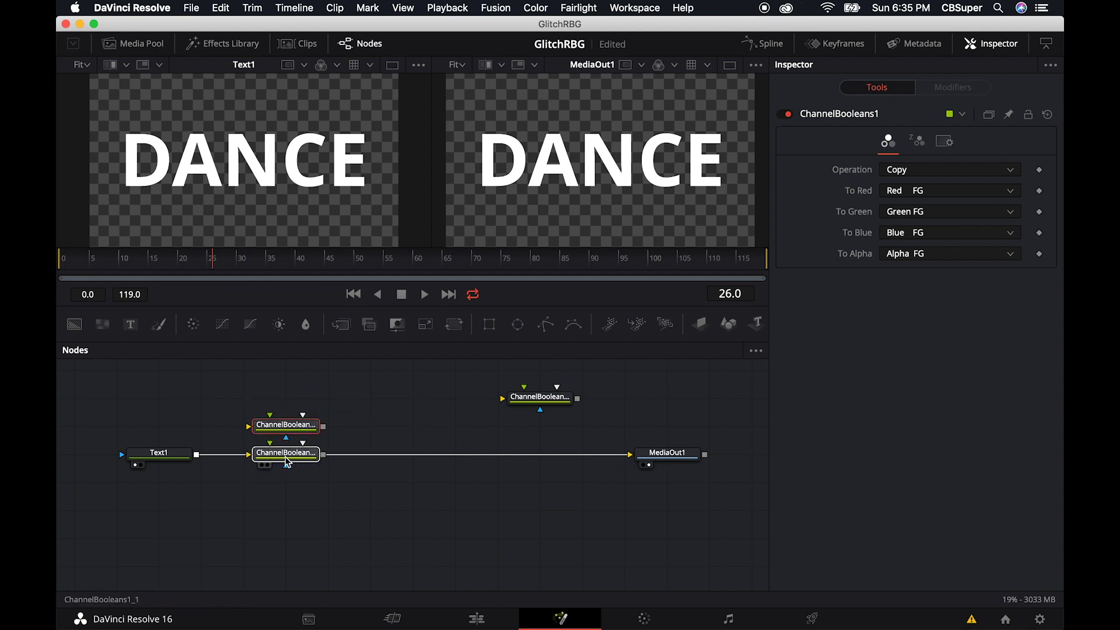
pyautogui.moveTo(541, 400); pyautogui.dragTo(285, 481)
# - Connect Text1's output to the Background input of each of the three Channel Booleans nodes
pyautogui.moveTo(197, 454); pyautogui.dragTo(266, 431)
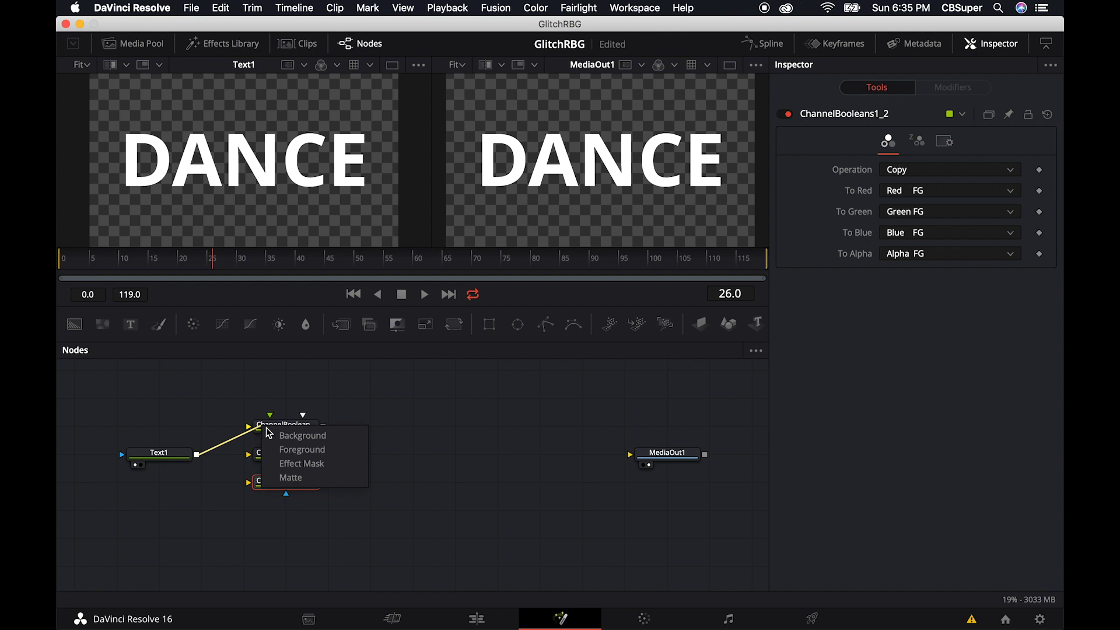
pyautogui.click(295, 434)
pyautogui.moveTo(196, 454); pyautogui.dragTo(283, 454)
pyautogui.click(297, 463)
pyautogui.moveTo(197, 456); pyautogui.dragTo(271, 484)
pyautogui.click(301, 496)
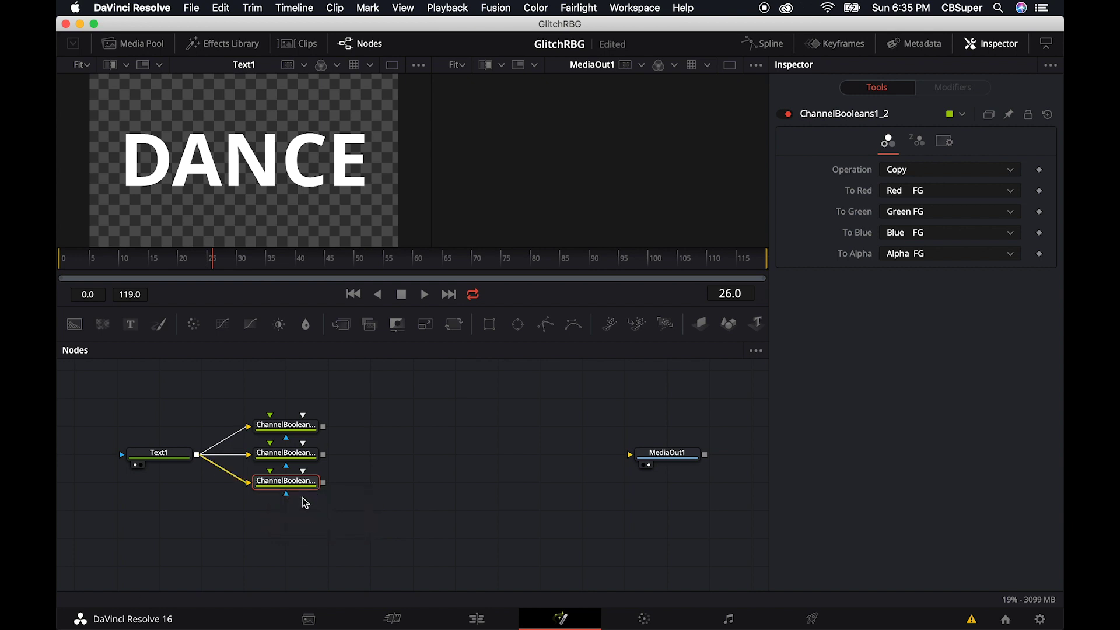
pyautogui.click(286, 425)
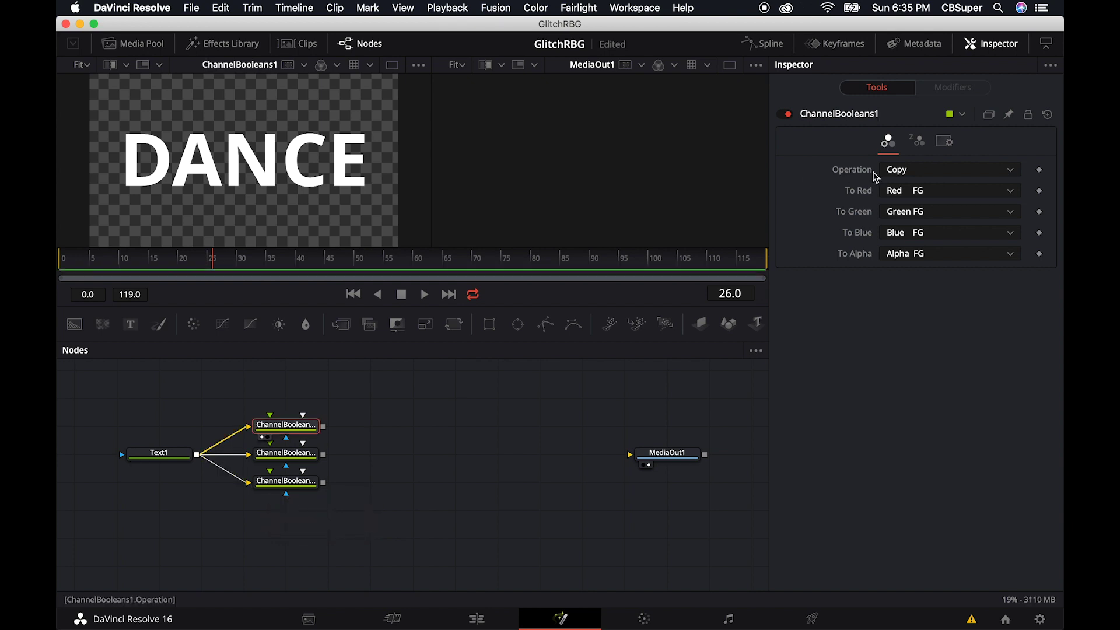
# - Set the top Channel Booleans node's To Green channel to Black so it passes only red
pyautogui.click(928, 215)
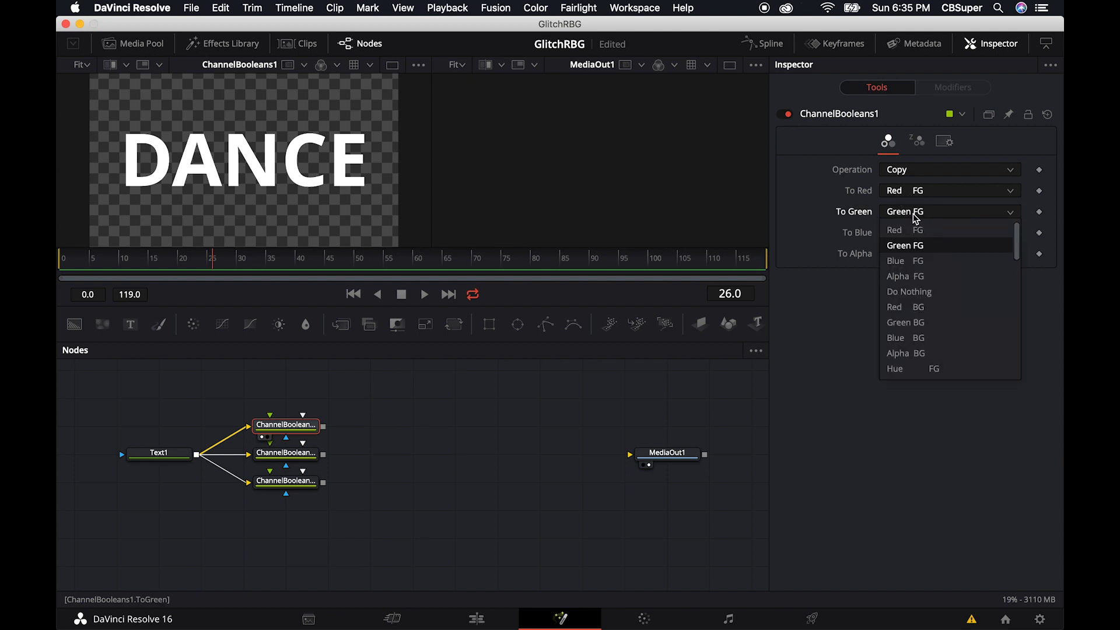
pyautogui.scroll(-5, 915, 280)
pyautogui.click(901, 315)
pyautogui.scroll(-10, 897, 233)
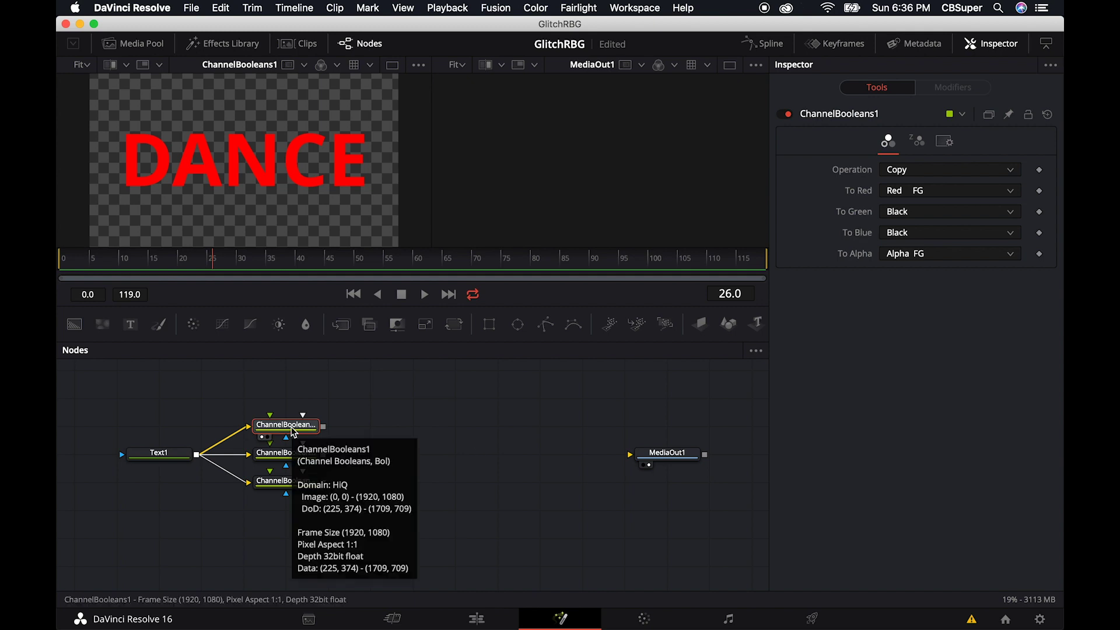
# - Rename the top, middle and bottom Channel Booleans nodes to red, green and blue
pyautogui.press('F2')
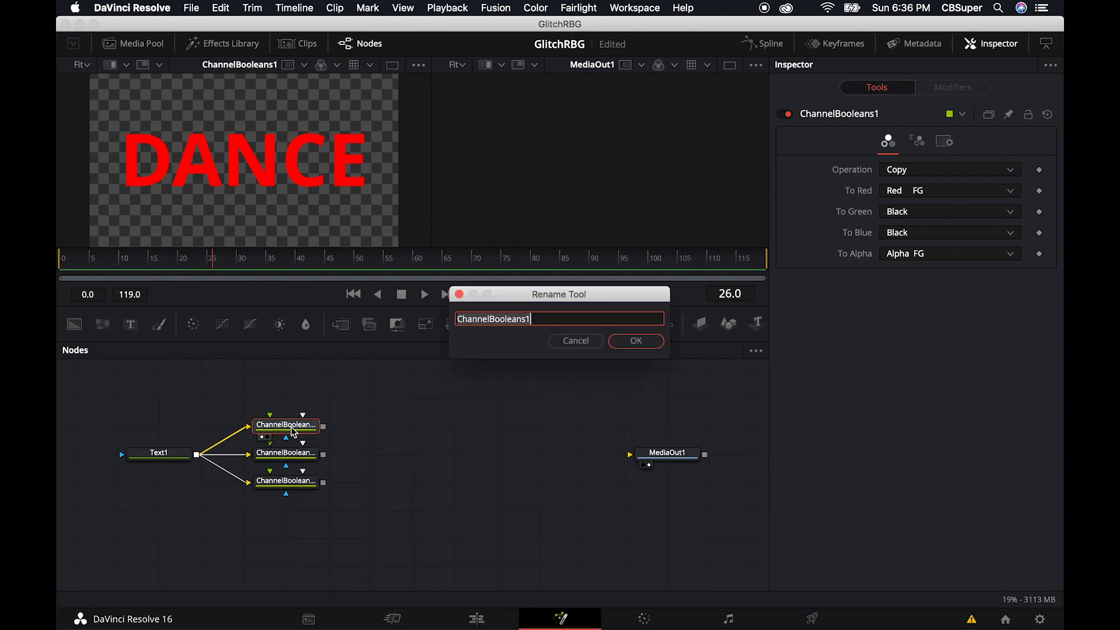
pyautogui.write('red')
pyautogui.press('Return')
pyautogui.click(278, 461)
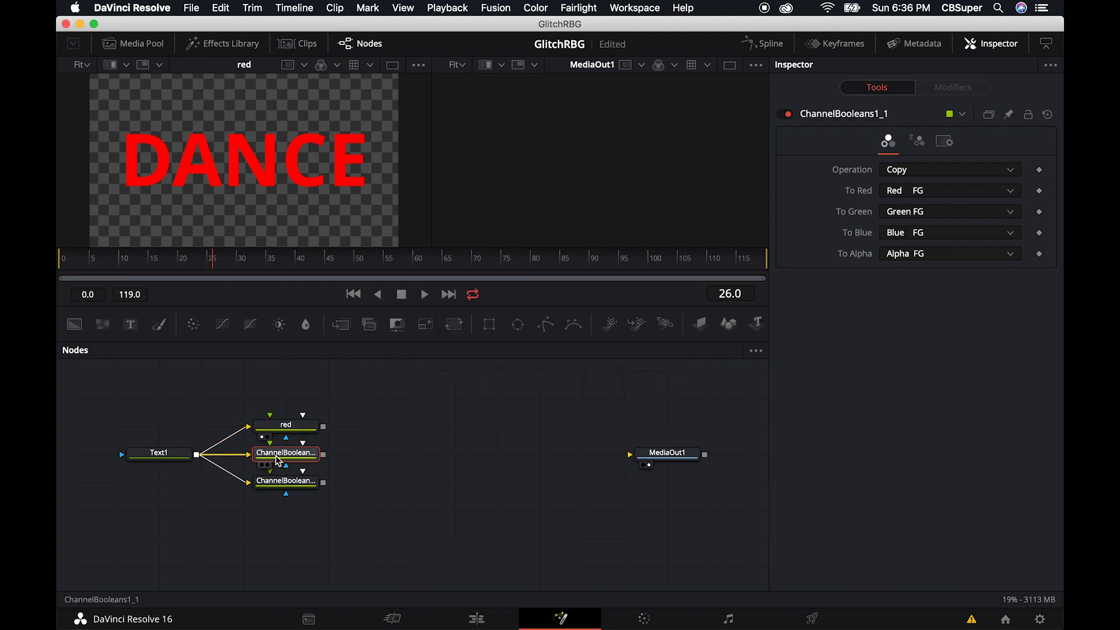
pyautogui.press('F2')
pyautogui.write('green')
pyautogui.press('Return')
pyautogui.click(287, 486)
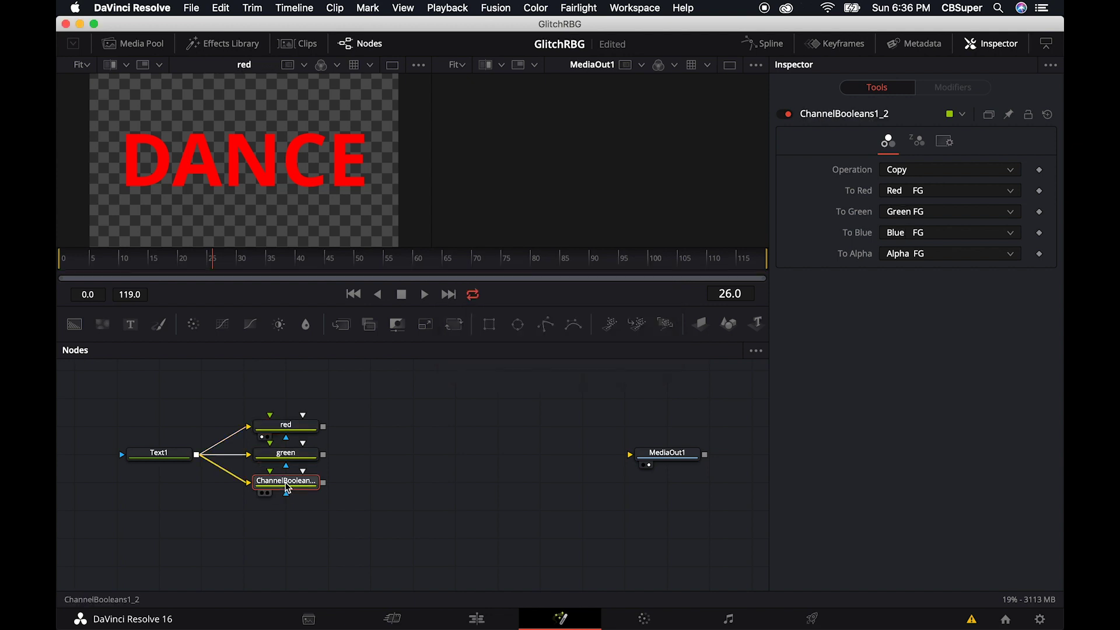
pyautogui.press('F2')
pyautogui.write('blue')
pyautogui.press('Return')
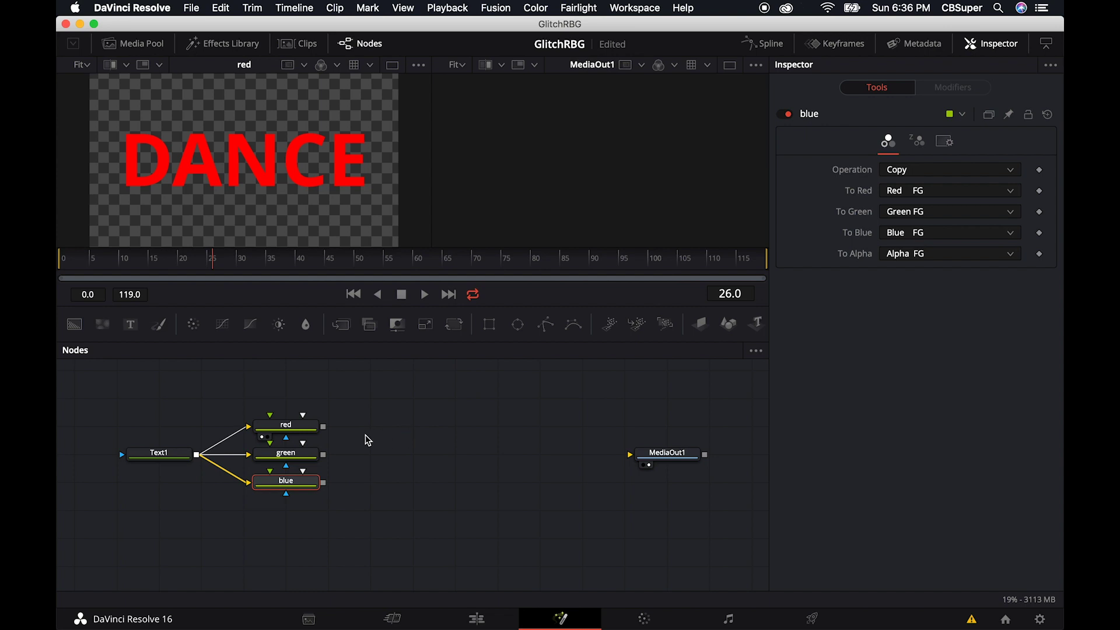
pyautogui.click(298, 459)
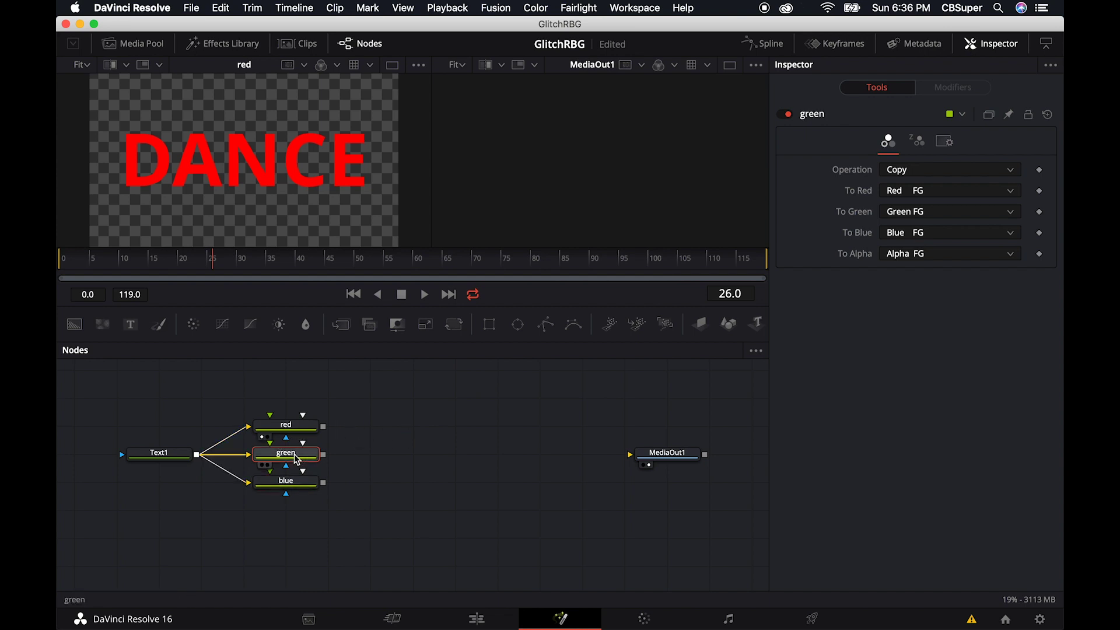
# - Set the green node's To Red and To Blue channels to Black
pyautogui.click(910, 192)
pyautogui.scroll(-5, 910, 250)
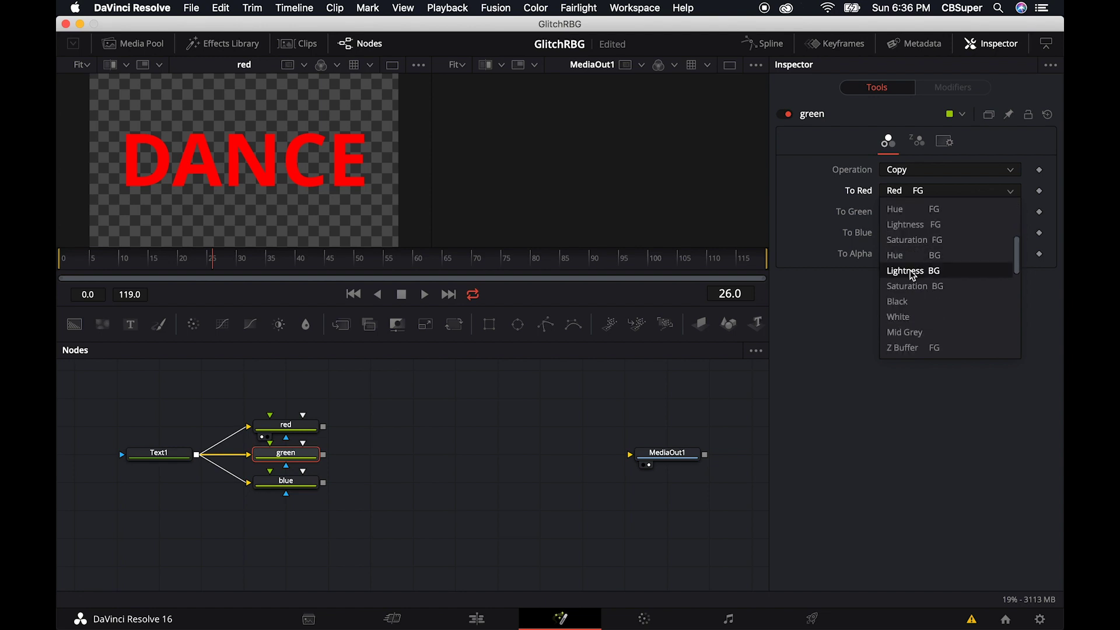
pyautogui.click(901, 299)
pyautogui.click(906, 234)
pyautogui.scroll(-5, 910, 299)
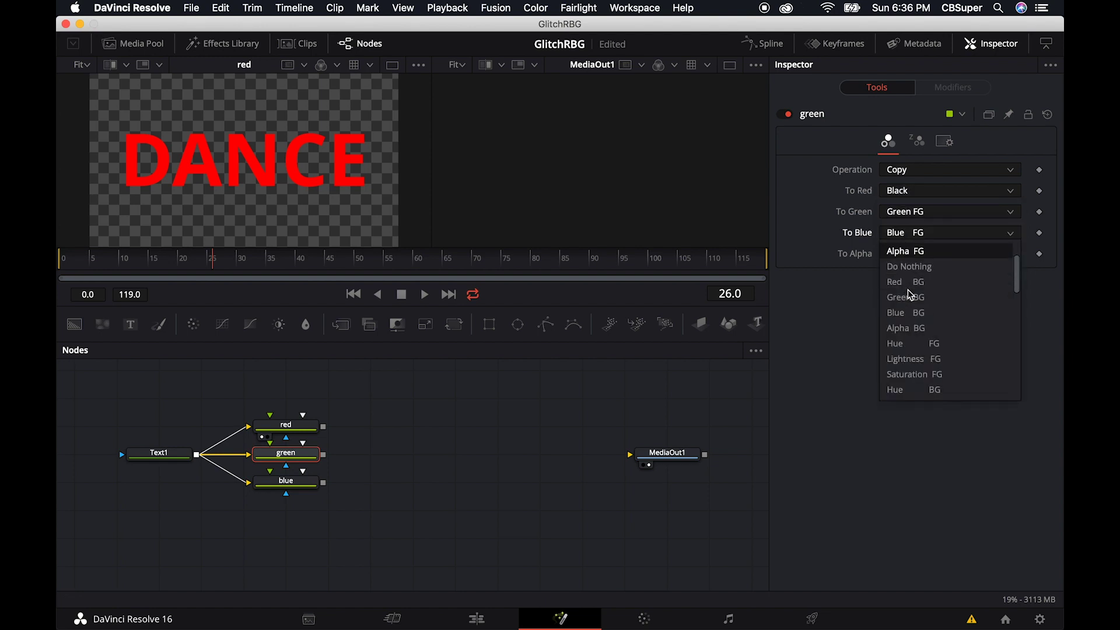
pyautogui.click(905, 345)
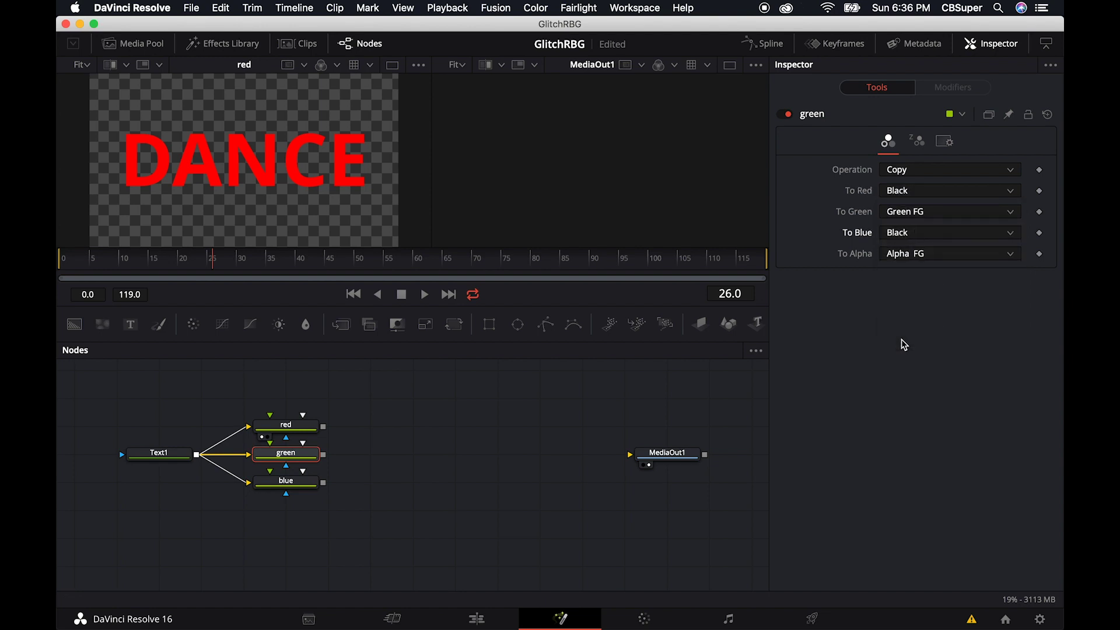
# - Set the blue node's To Red and To Green channels to Black
pyautogui.click(318, 479)
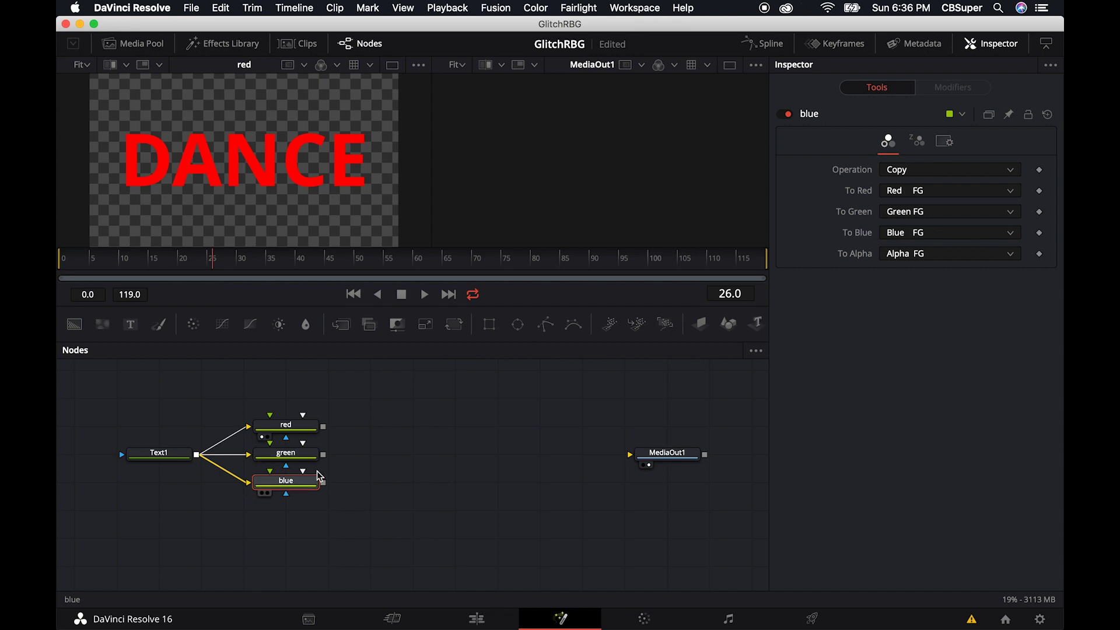
pyautogui.click(913, 190)
pyautogui.scroll(-5, 915, 247)
pyautogui.click(904, 348)
pyautogui.click(946, 212)
pyautogui.scroll(-5, 911, 327)
pyautogui.click(905, 369)
# - Check the blue, green and red nodes one by one in the left viewer
pyautogui.click(263, 494)
pyautogui.click(276, 456)
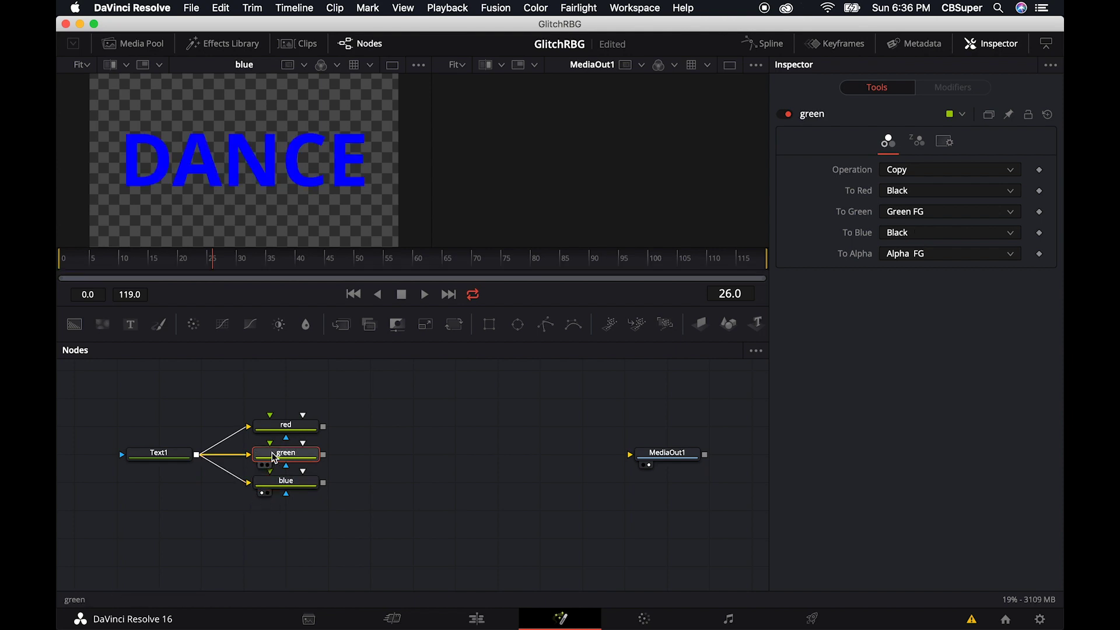
pyautogui.click(264, 465)
pyautogui.click(278, 429)
pyautogui.click(263, 437)
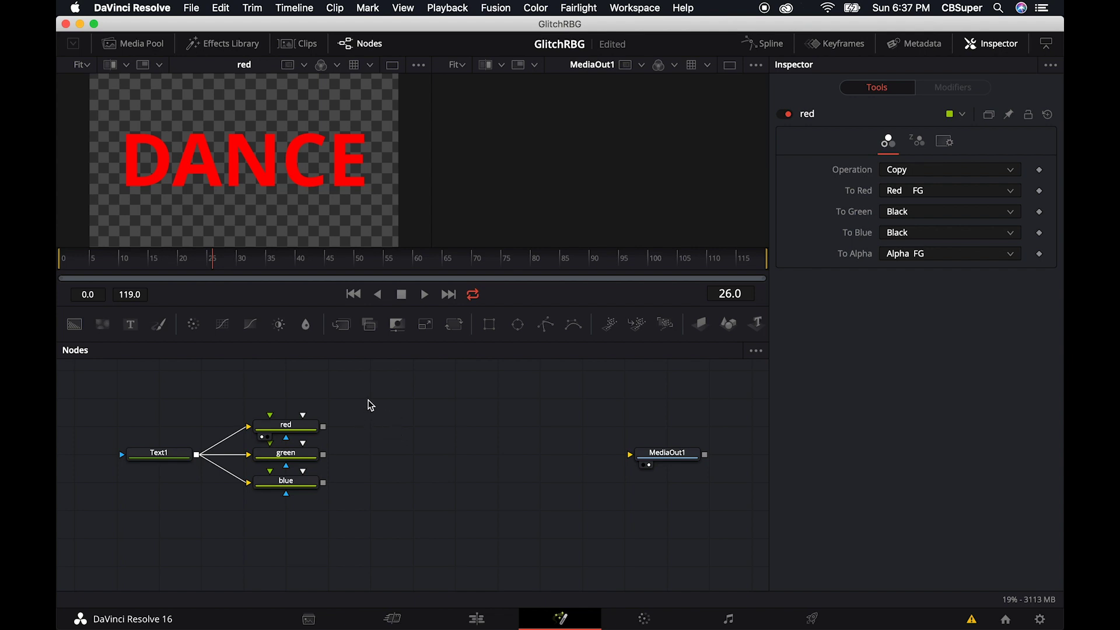
# - Paste copies of the green and blue nodes as green_1 and blue_1, arranged side by side
pyautogui.moveTo(417, 442); pyautogui.dragTo(233, 520)
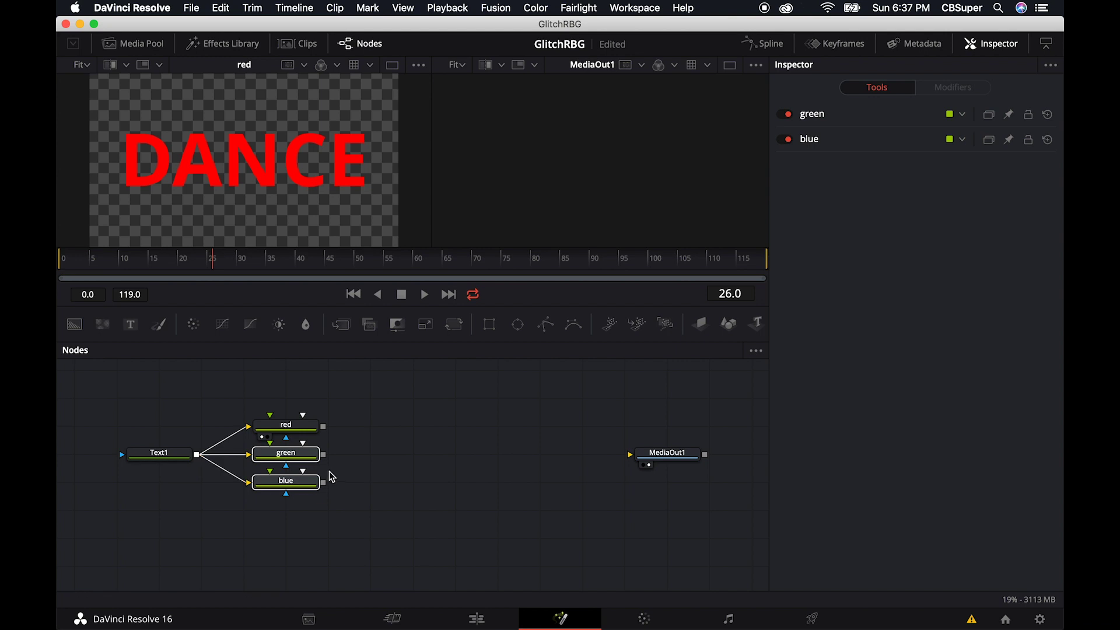
pyautogui.press('super+v')
pyautogui.moveTo(438, 462); pyautogui.dragTo(497, 429)
pyautogui.moveTo(362, 432); pyautogui.dragTo(413, 435)
pyautogui.moveTo(498, 427); pyautogui.dragTo(540, 427)
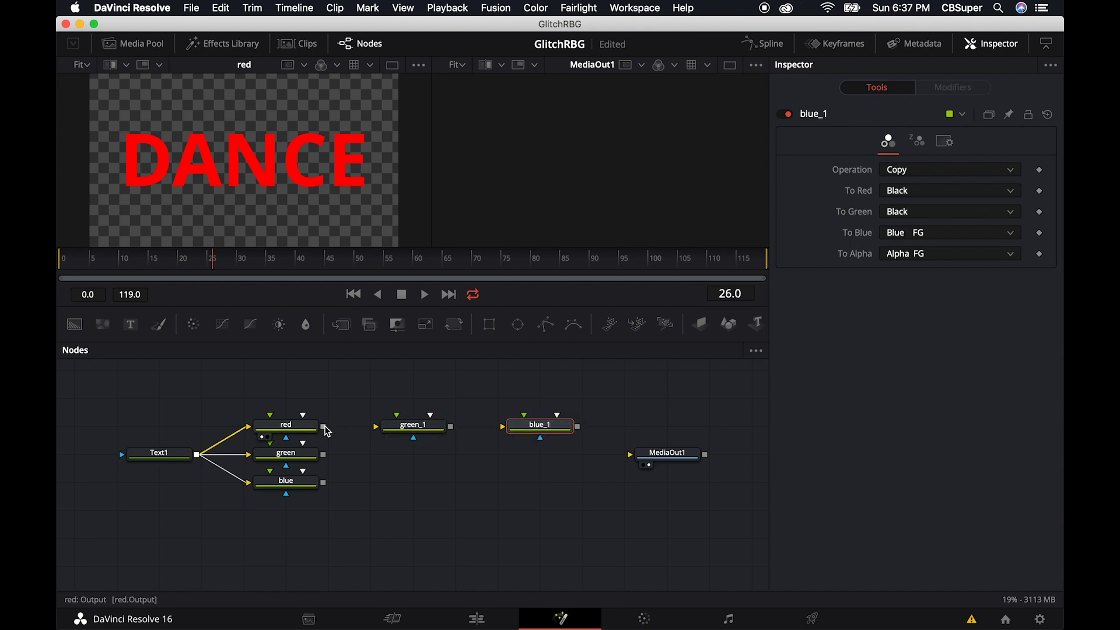
# - Wire red into green_1's Background and green_1 into blue_1's Background
pyautogui.moveTo(324, 428); pyautogui.dragTo(410, 432)
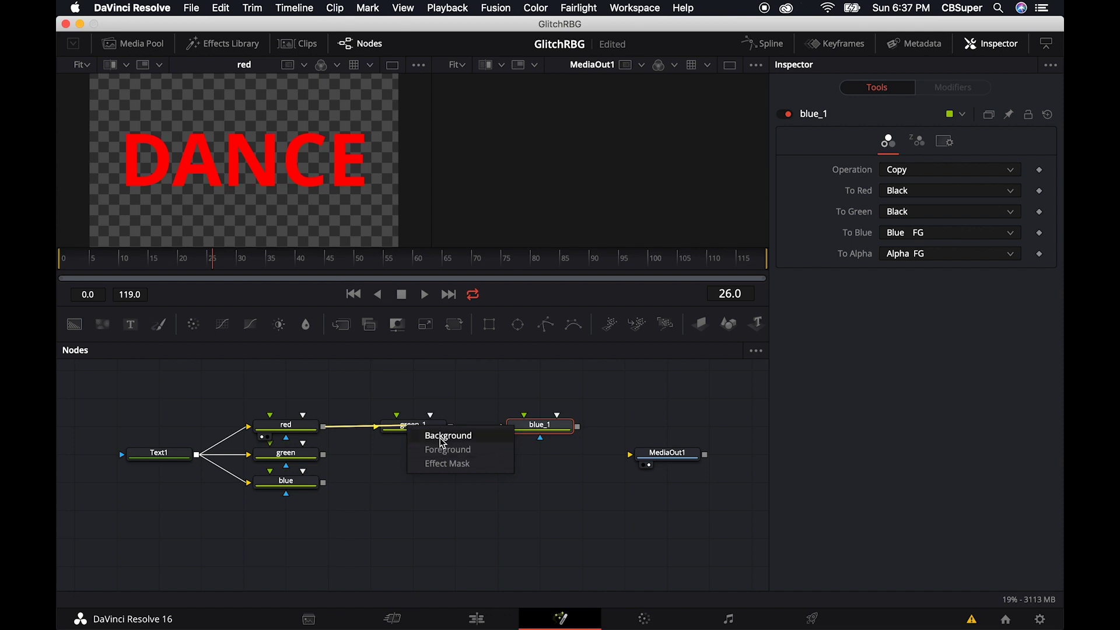
pyautogui.click(443, 444)
pyautogui.moveTo(452, 429); pyautogui.dragTo(537, 430)
pyautogui.click(569, 436)
pyautogui.click(416, 433)
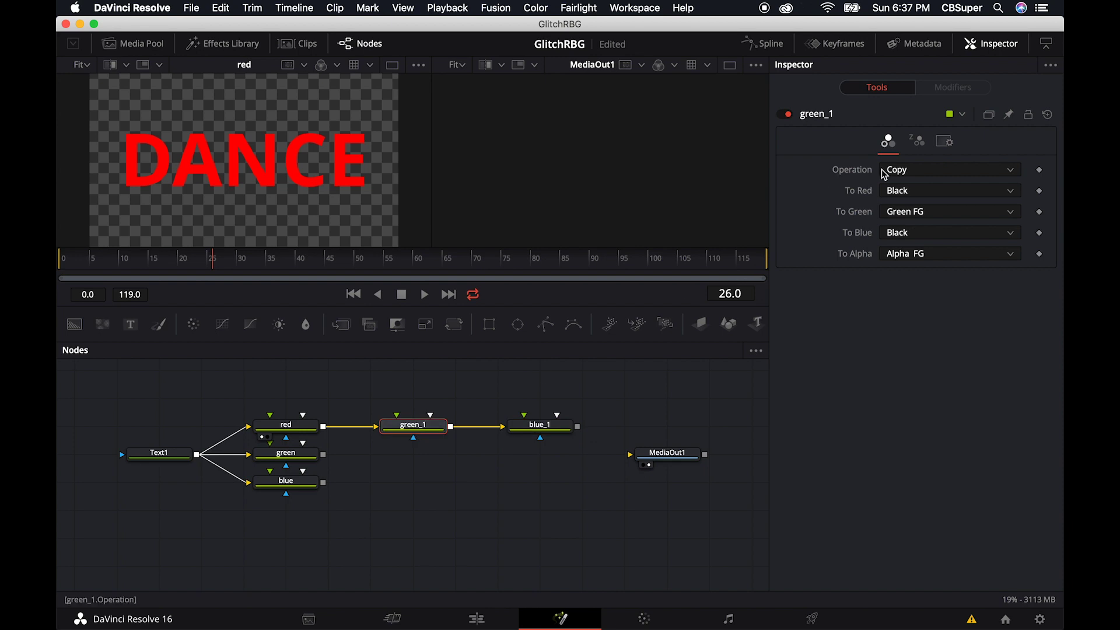
# - Set green_1 to Add, and feed green into green_1's Foreground and blue into blue_1's Foreground
pyautogui.click(906, 172)
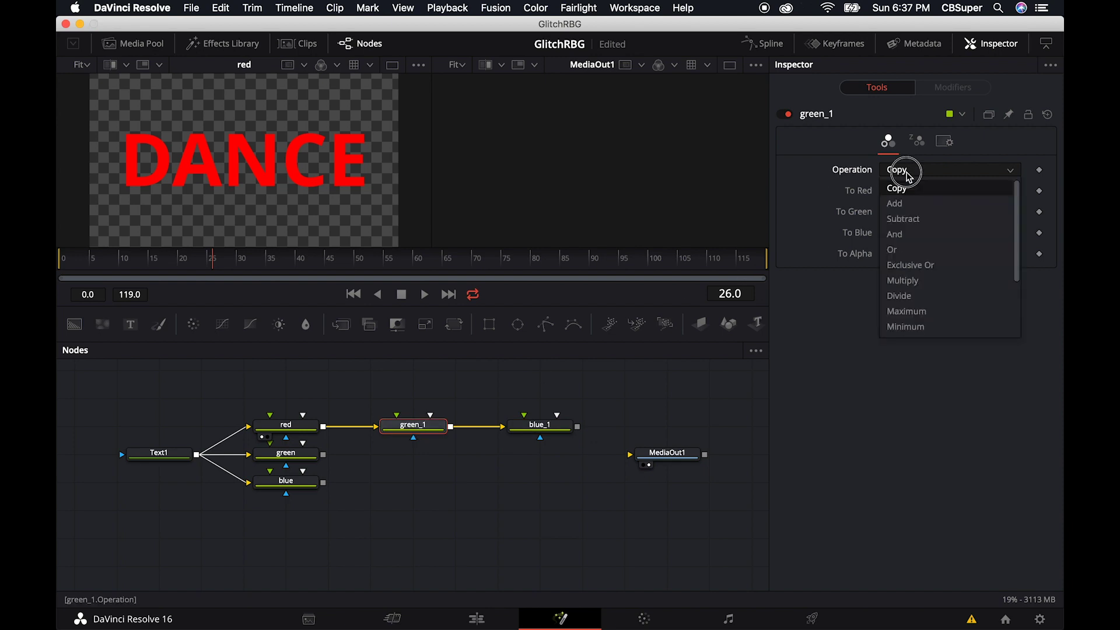
pyautogui.click(901, 205)
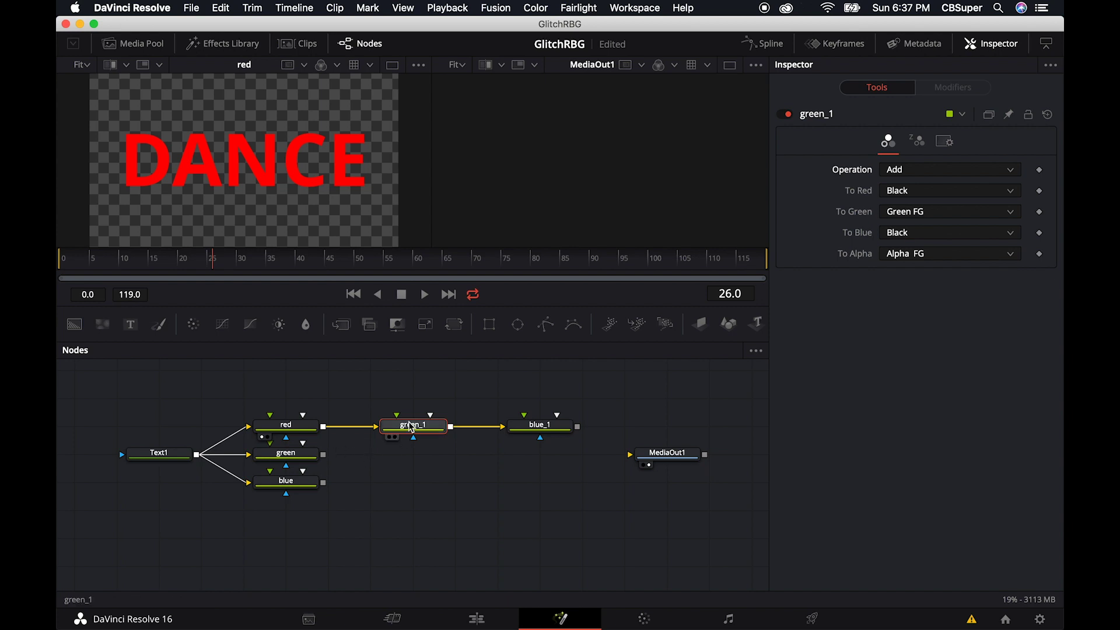
pyautogui.moveTo(324, 456); pyautogui.dragTo(413, 433)
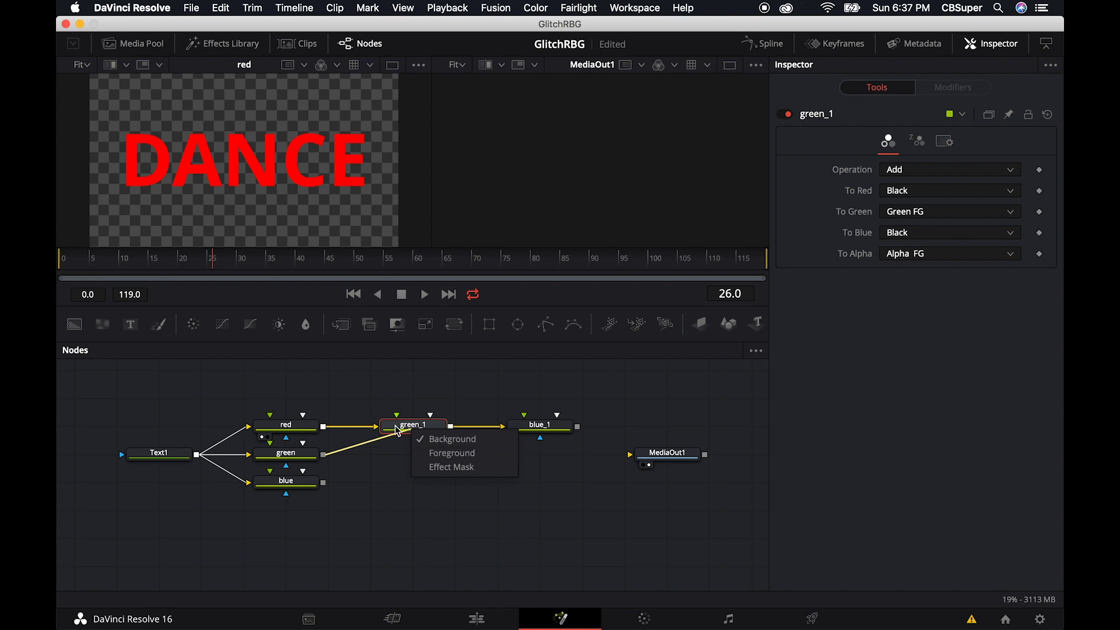
pyautogui.click(442, 456)
pyautogui.moveTo(323, 483); pyautogui.dragTo(527, 433)
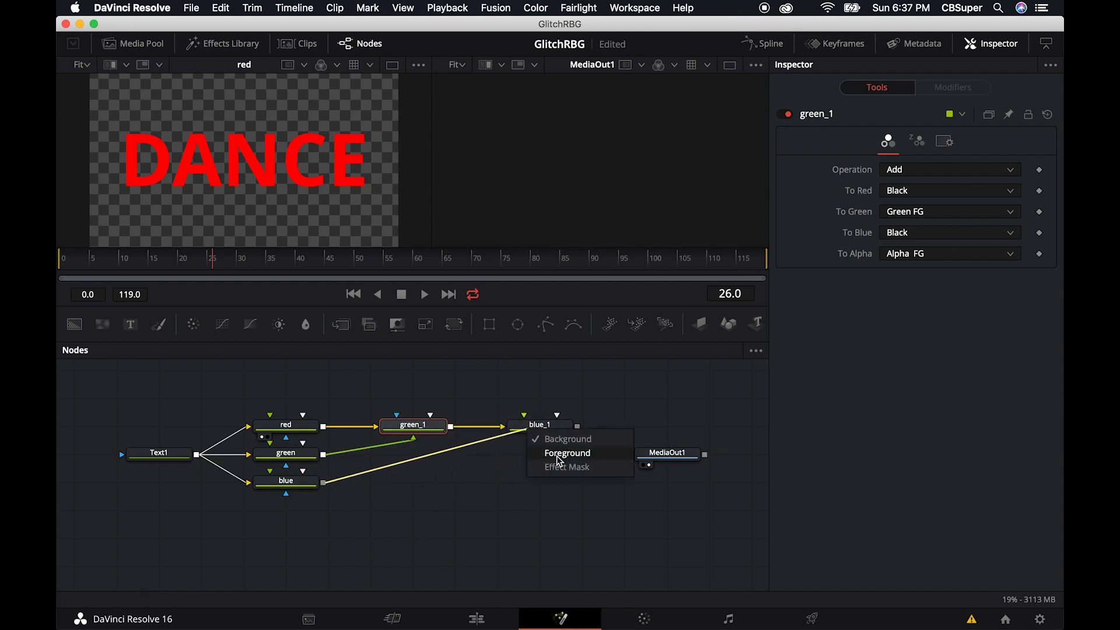
pyautogui.click(560, 461)
# - View blue_1 in the right viewer, set its Operation to Add, and nudge green_1 right
pyautogui.click(549, 435)
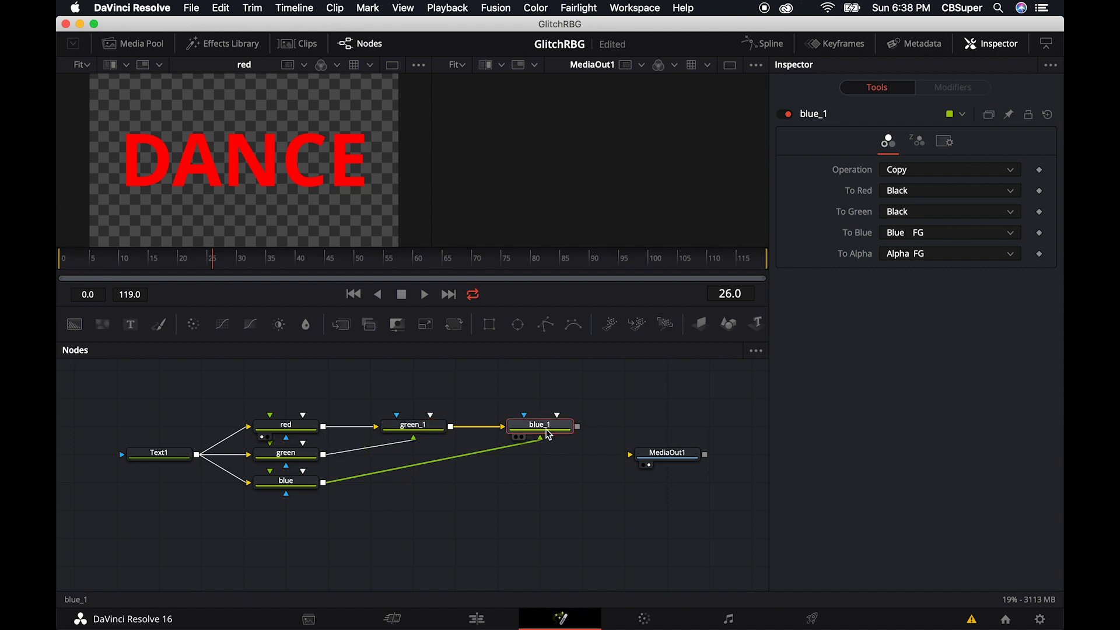
pyautogui.press('2')
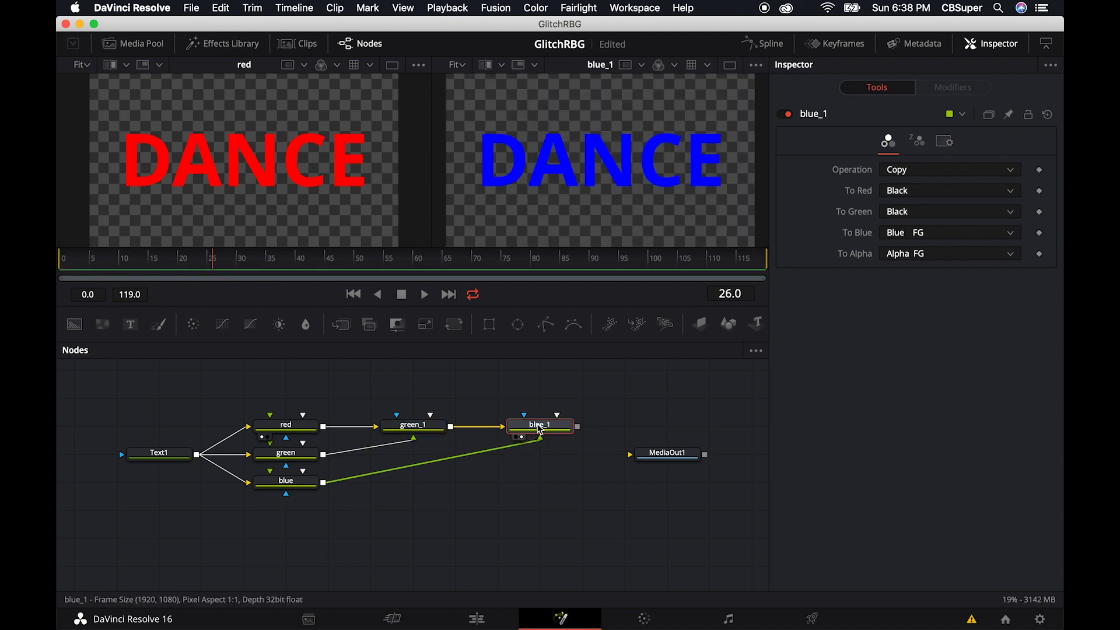
pyautogui.click(919, 169)
pyautogui.click(901, 204)
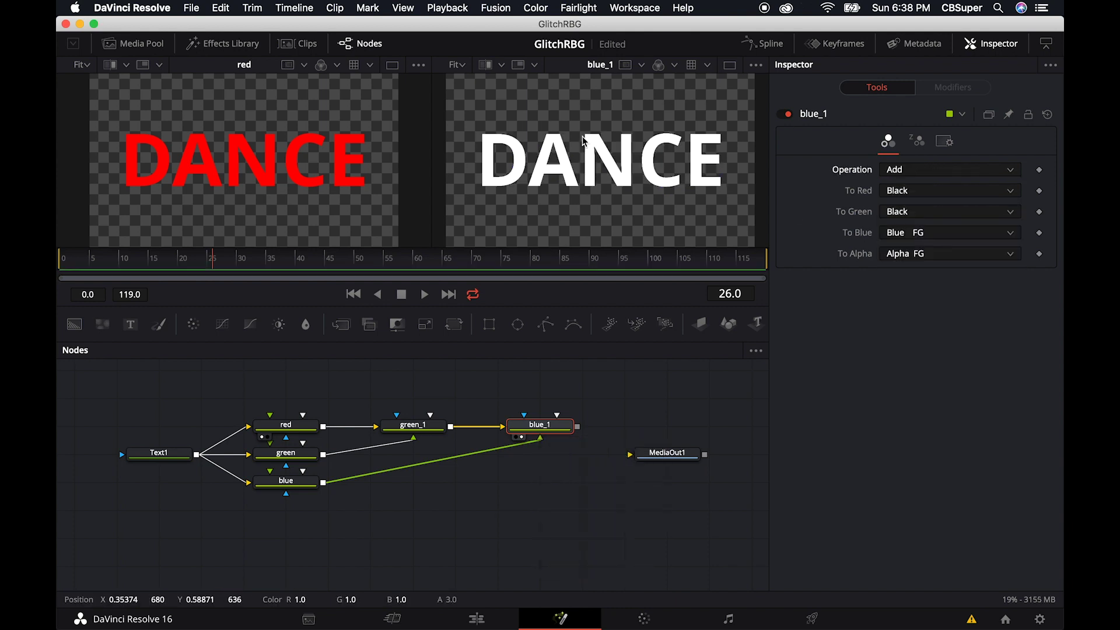
pyautogui.click(422, 430)
pyautogui.moveTo(421, 430); pyautogui.dragTo(464, 430)
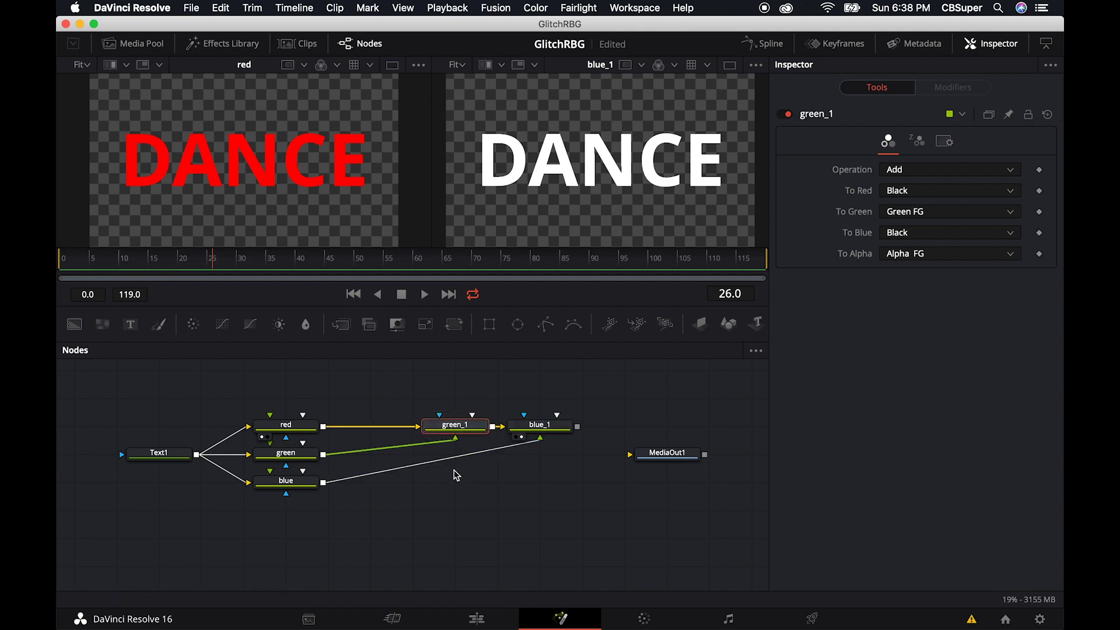
# - Add pipe routers below green_1 and blue_1, and connect blue_1 to MediaOut1
pyautogui.keyDown('alt'); pyautogui.click(390, 449); pyautogui.keyUp('alt')
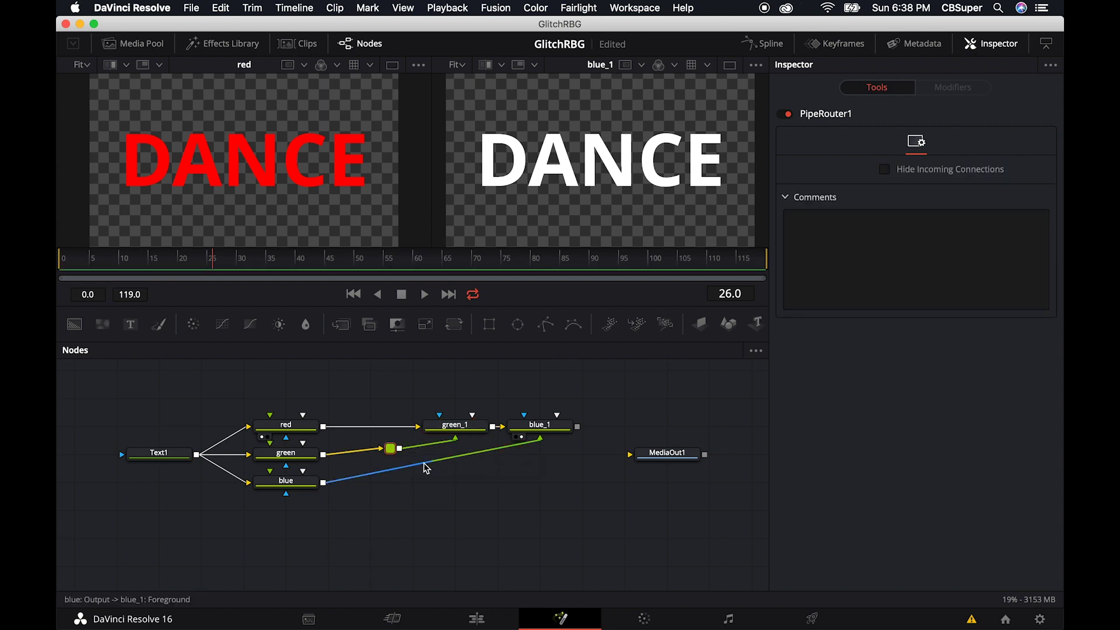
pyautogui.keyDown('alt'); pyautogui.click(434, 469); pyautogui.keyUp('alt')
pyautogui.moveTo(434, 469); pyautogui.dragTo(540, 483)
pyautogui.moveTo(390, 449); pyautogui.dragTo(455, 454)
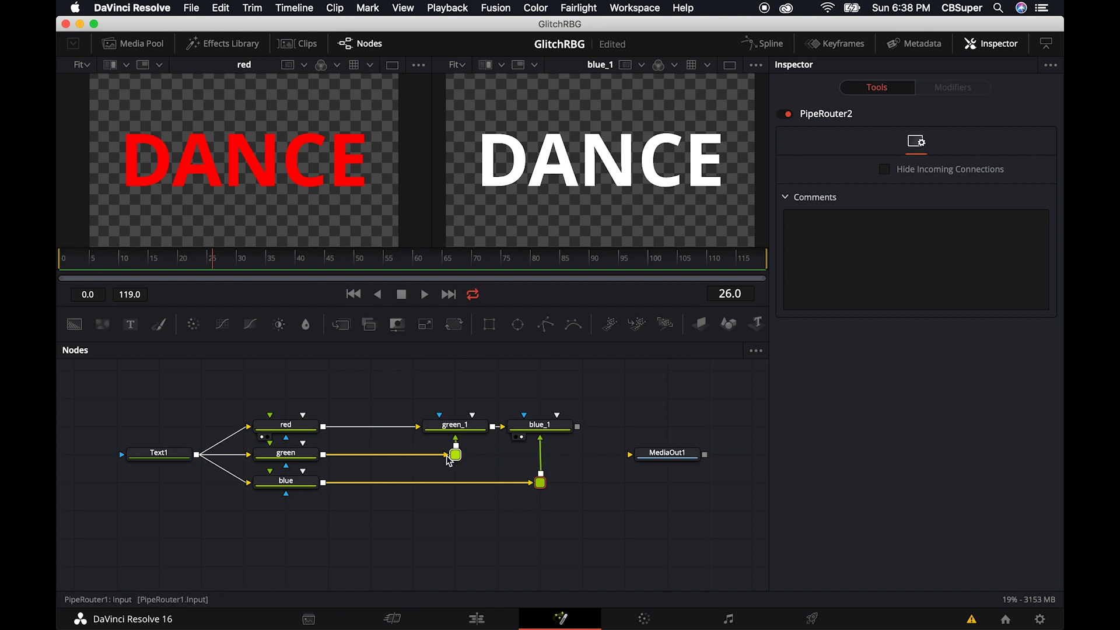
pyautogui.moveTo(665, 455); pyautogui.dragTo(705, 427)
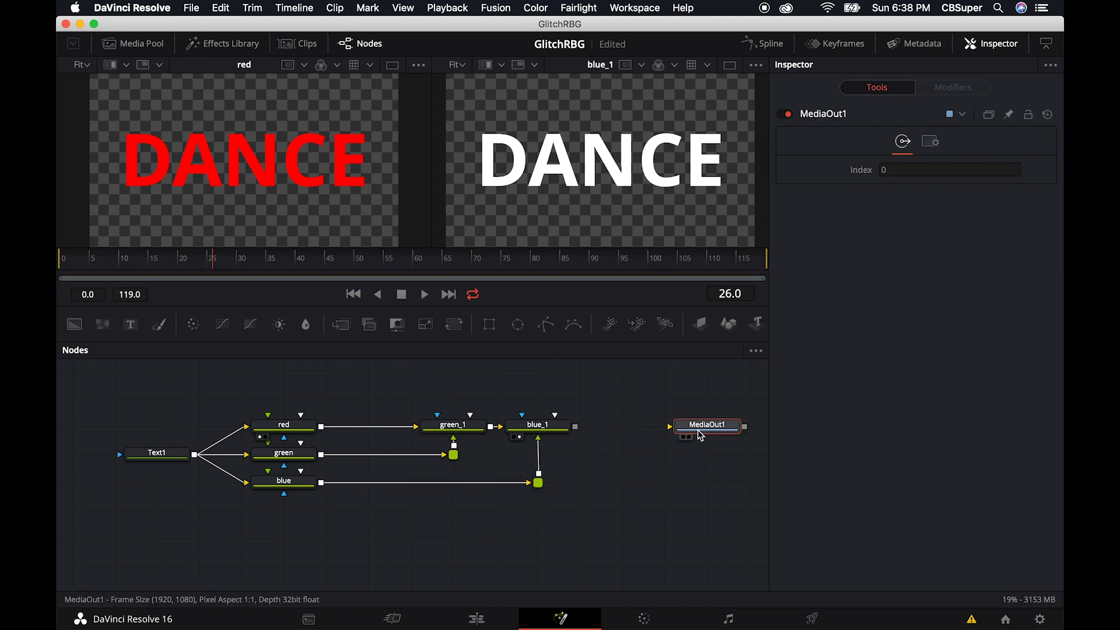
pyautogui.moveTo(576, 427); pyautogui.dragTo(728, 441)
# - View MediaOut1 and shift green_1, blue_1, MediaOut1 and the routers right to make room
pyautogui.press('2')
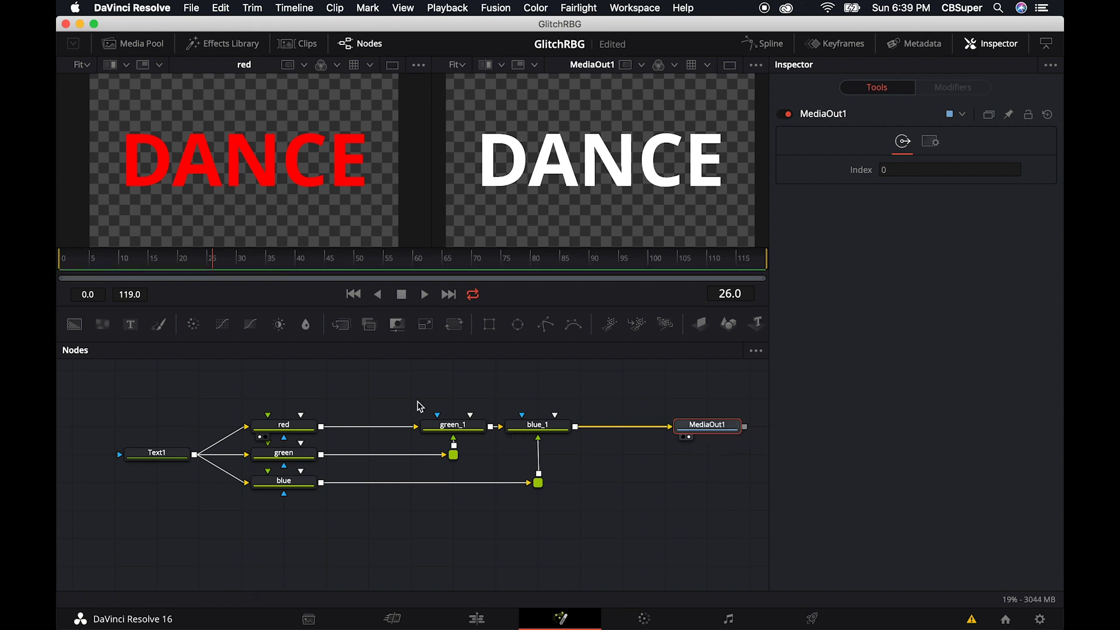
pyautogui.moveTo(285, 393); pyautogui.dragTo(327, 532)
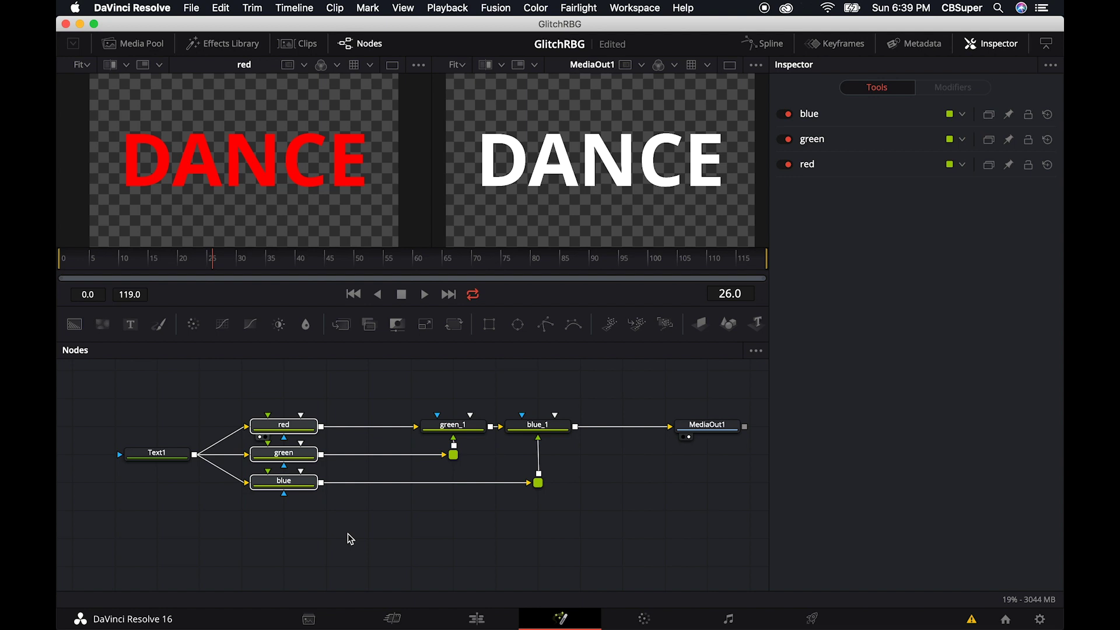
pyautogui.moveTo(401, 394); pyautogui.dragTo(740, 518)
pyautogui.moveTo(528, 433); pyautogui.dragTo(619, 433)
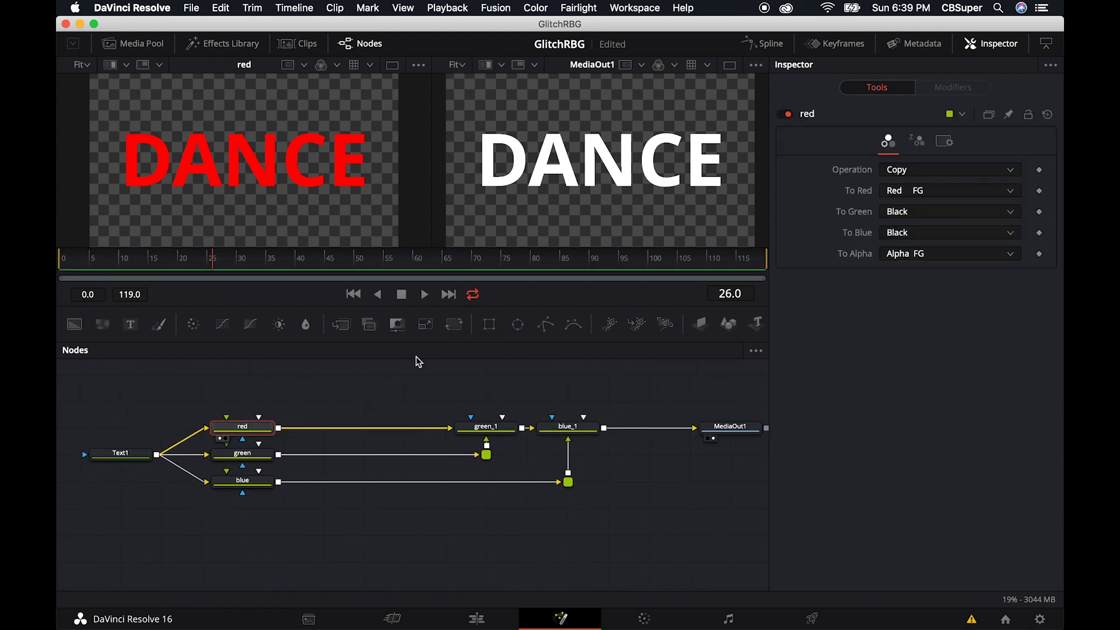
# - Insert a Transform node after each of the red, green and blue nodes
pyautogui.click(455, 324)
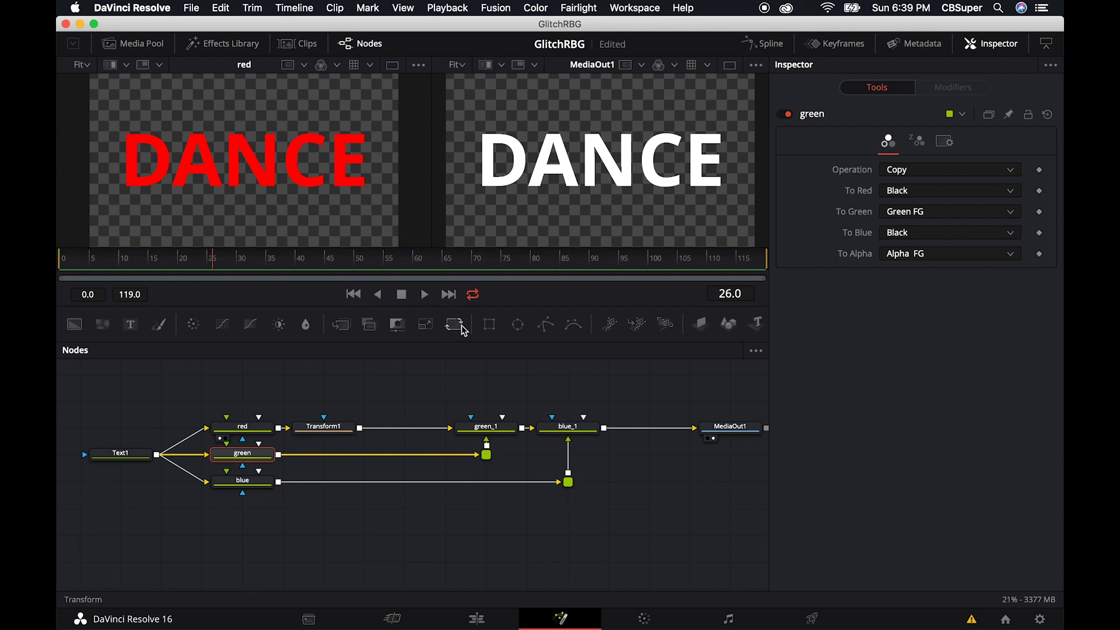
pyautogui.click(462, 327)
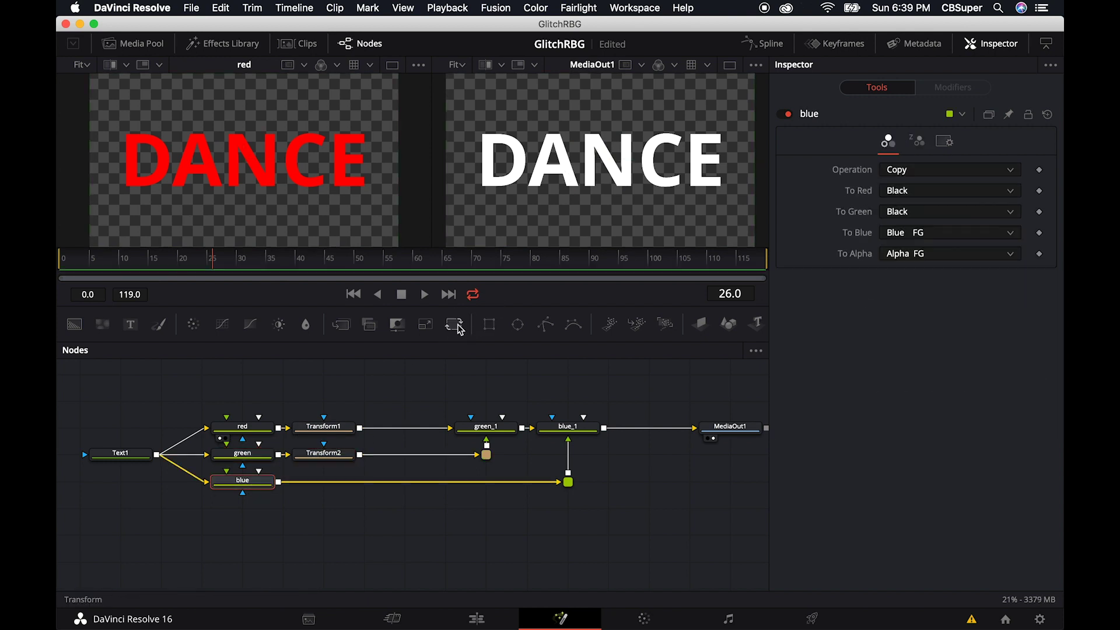
pyautogui.click(455, 324)
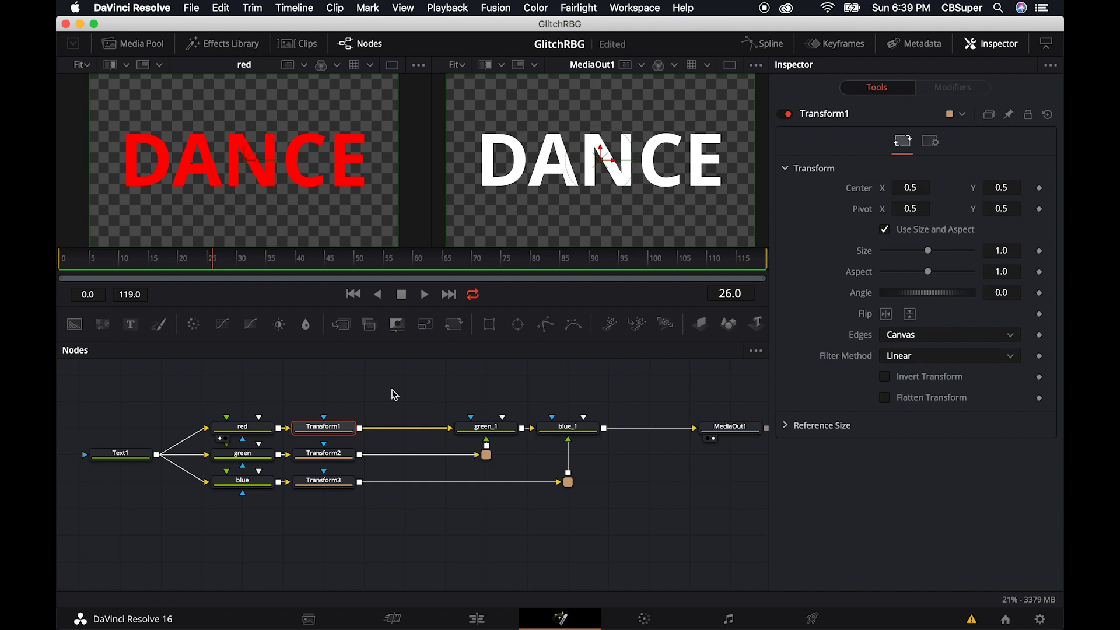
# - Rename Transform1, Transform2 and Transform3 to redxf, greenxf and bluexf
pyautogui.press('F2')
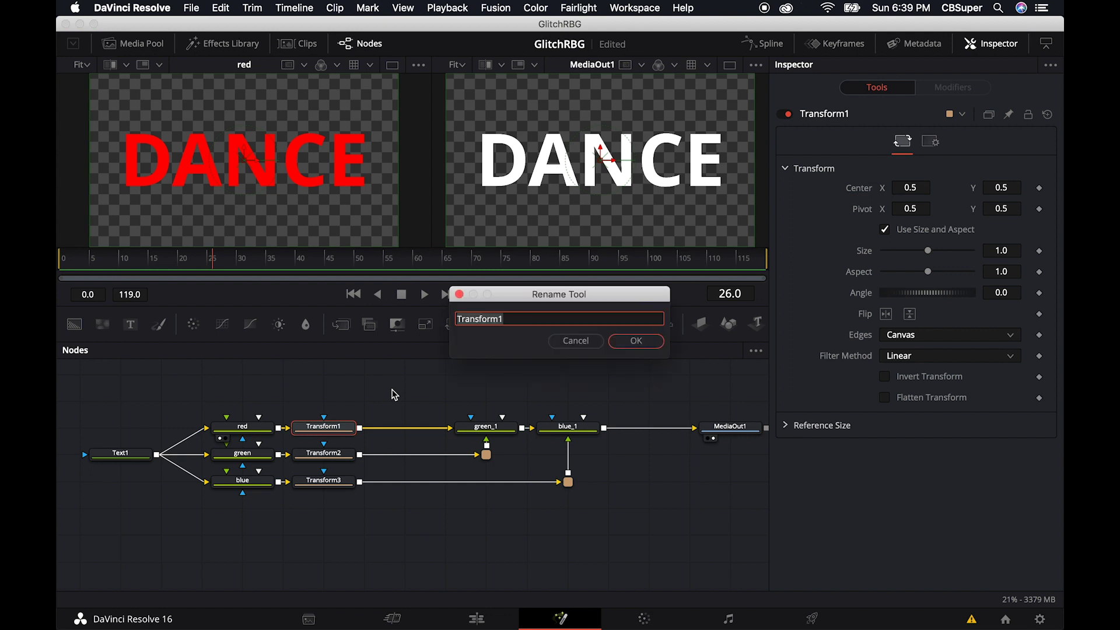
pyautogui.write('redxf')
pyautogui.press('Return')
pyautogui.click(339, 454)
pyautogui.press('F2')
pyautogui.write('greenxf')
pyautogui.press('Return')
pyautogui.click(342, 485)
pyautogui.press('F2')
pyautogui.write('bluexf')
pyautogui.press('Return')
pyautogui.click(325, 427)
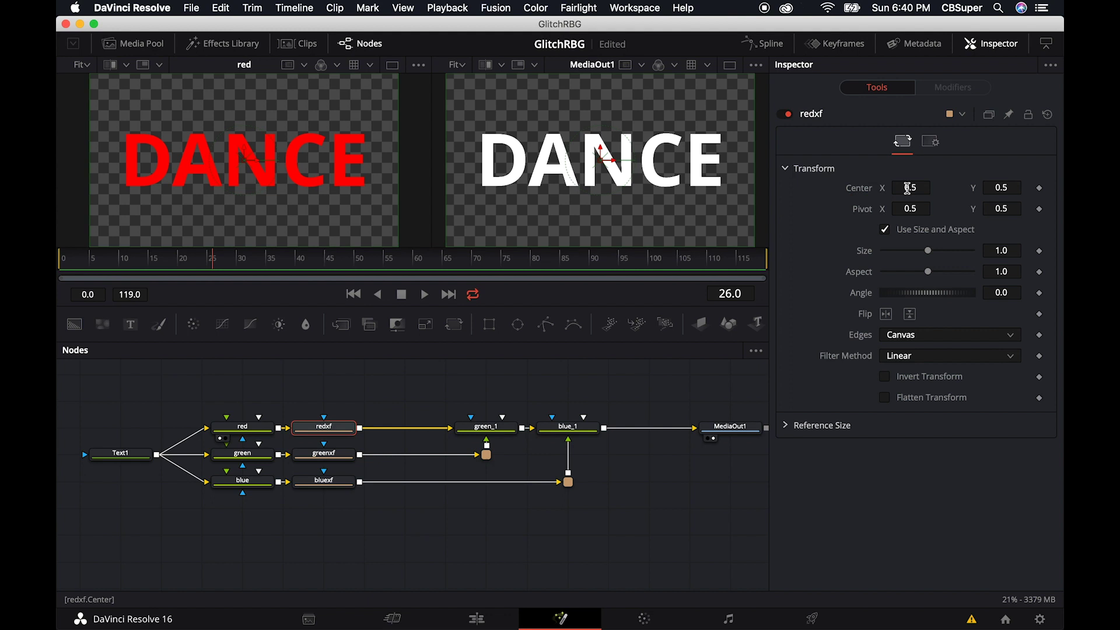
pyautogui.moveTo(904, 188); pyautogui.dragTo(871, 188)
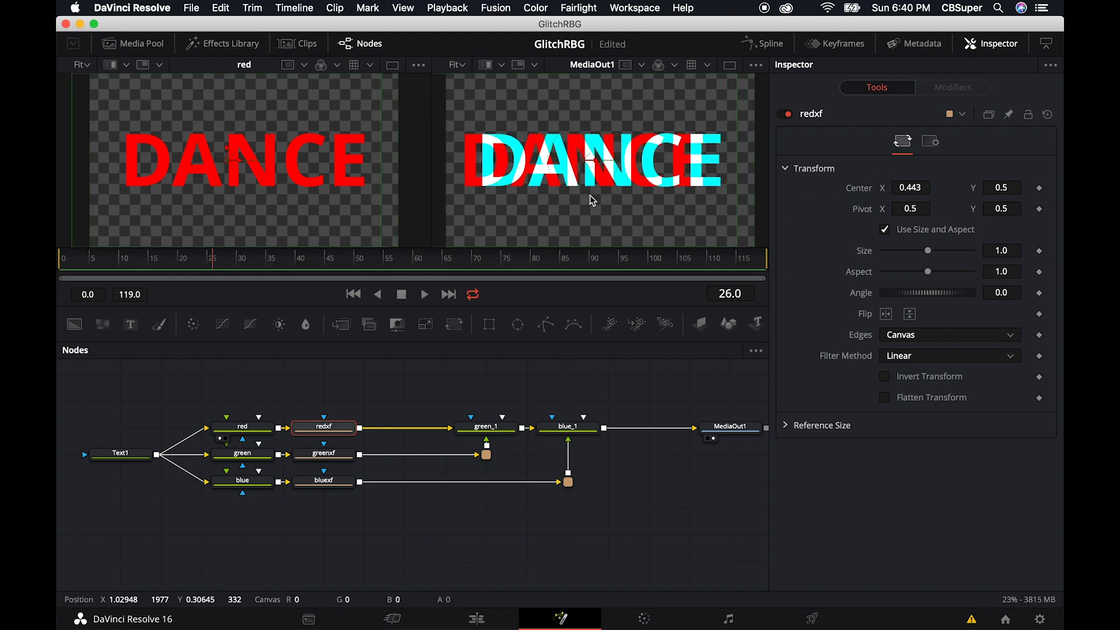
pyautogui.click(590, 210)
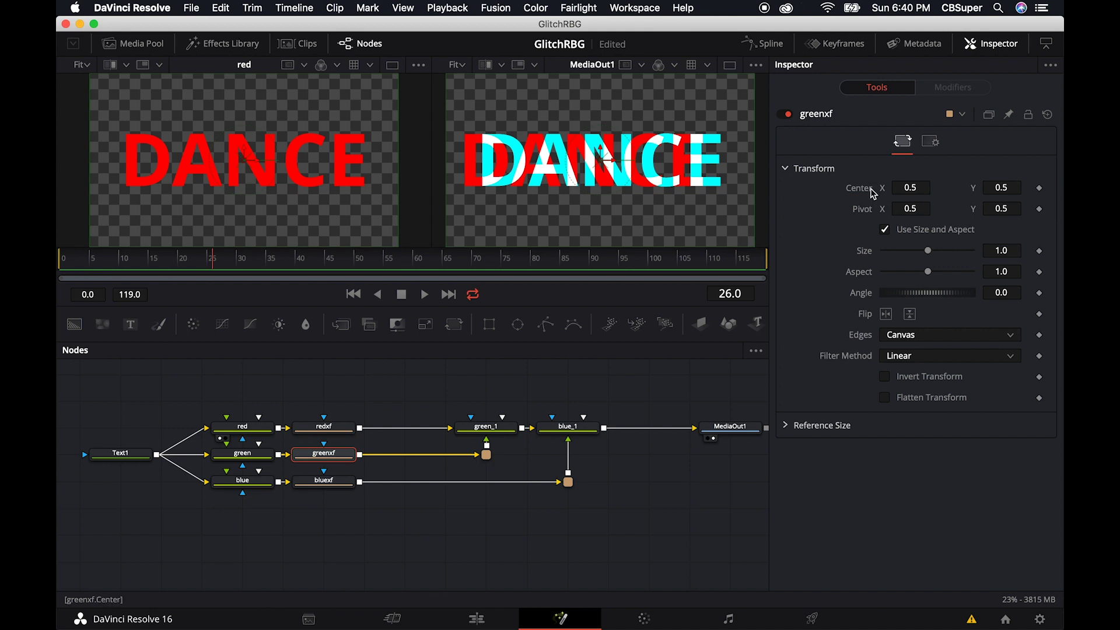
pyautogui.moveTo(897, 188); pyautogui.dragTo(945, 188)
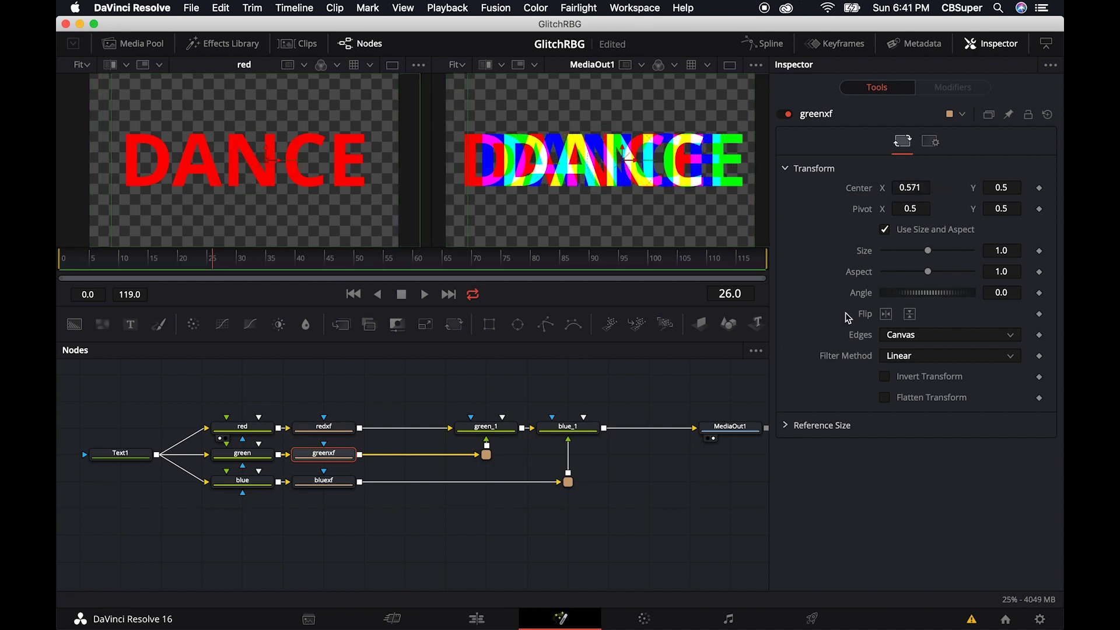
pyautogui.press('super+z')
pyautogui.press('super+z')
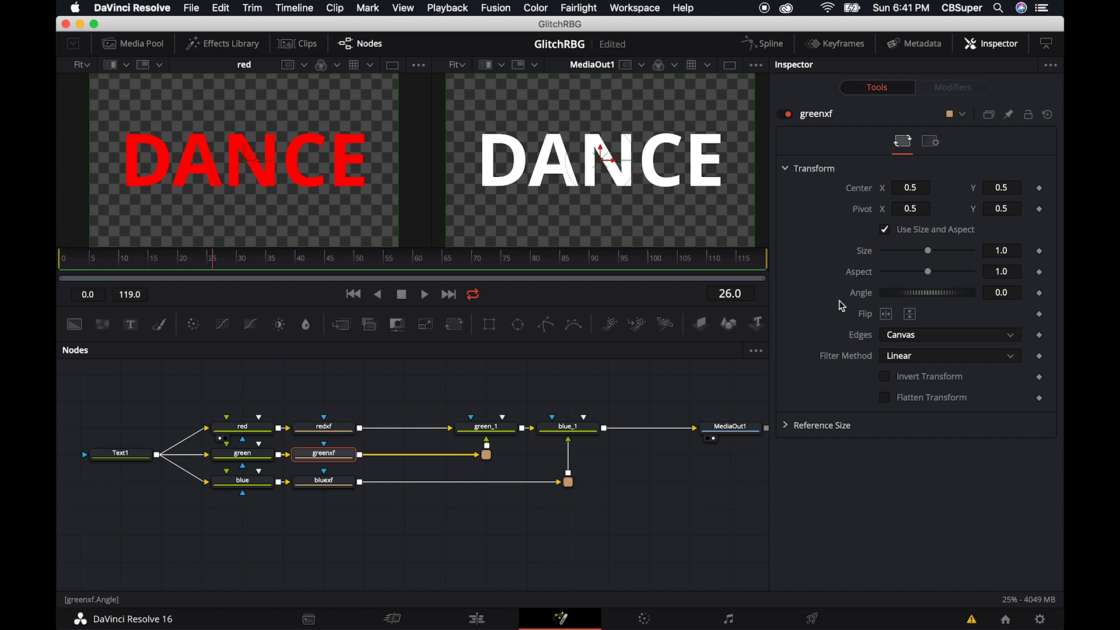
pyautogui.moveTo(283, 499); pyautogui.dragTo(435, 387)
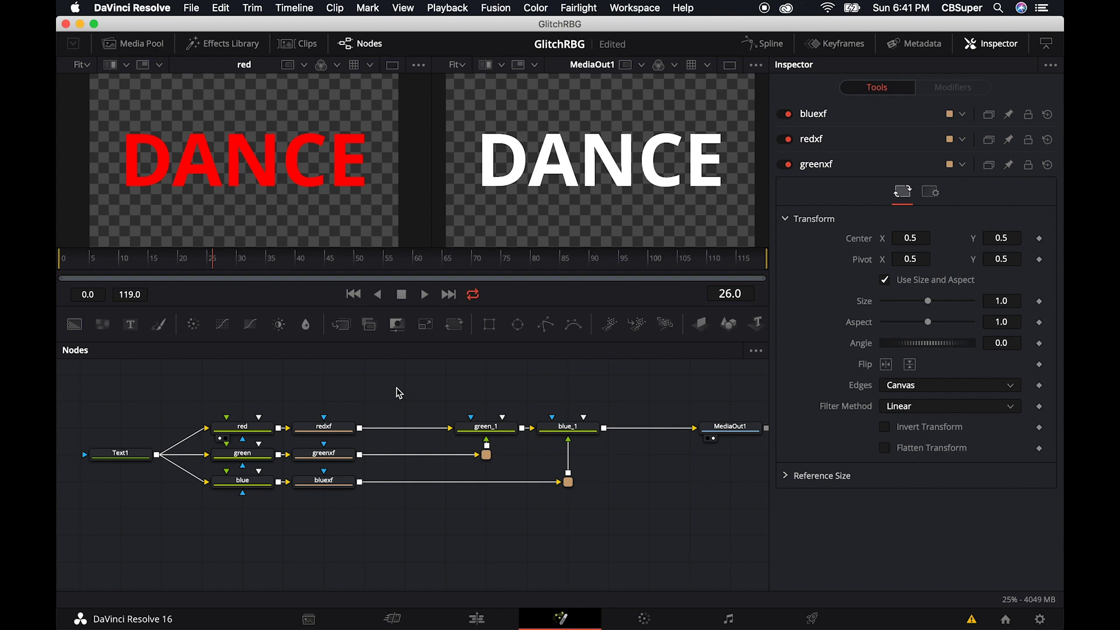
# - Drive redxf's Center with a Shake modifier and show its Modifiers settings
pyautogui.click(344, 431)
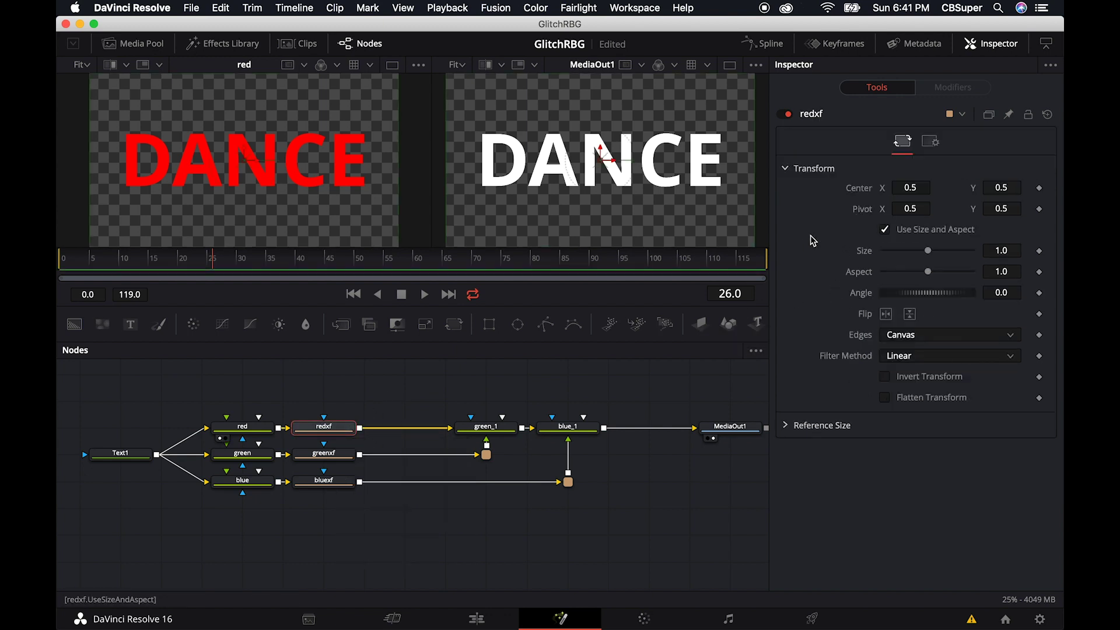
pyautogui.rightClick(862, 190)
pyautogui.moveTo(896, 254)
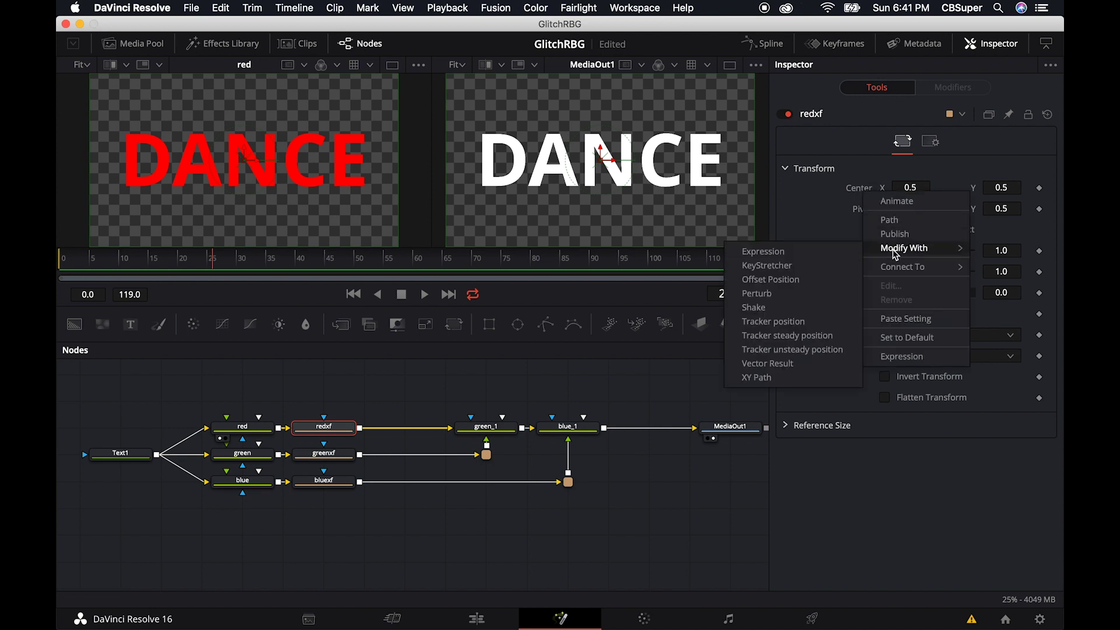
pyautogui.click(755, 307)
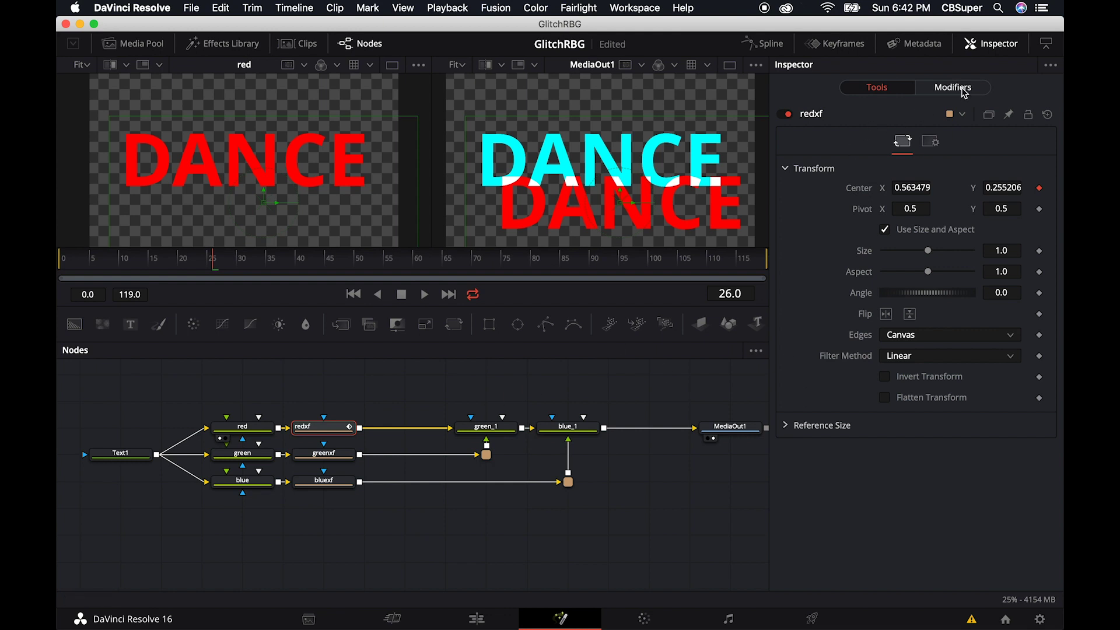
pyautogui.click(964, 91)
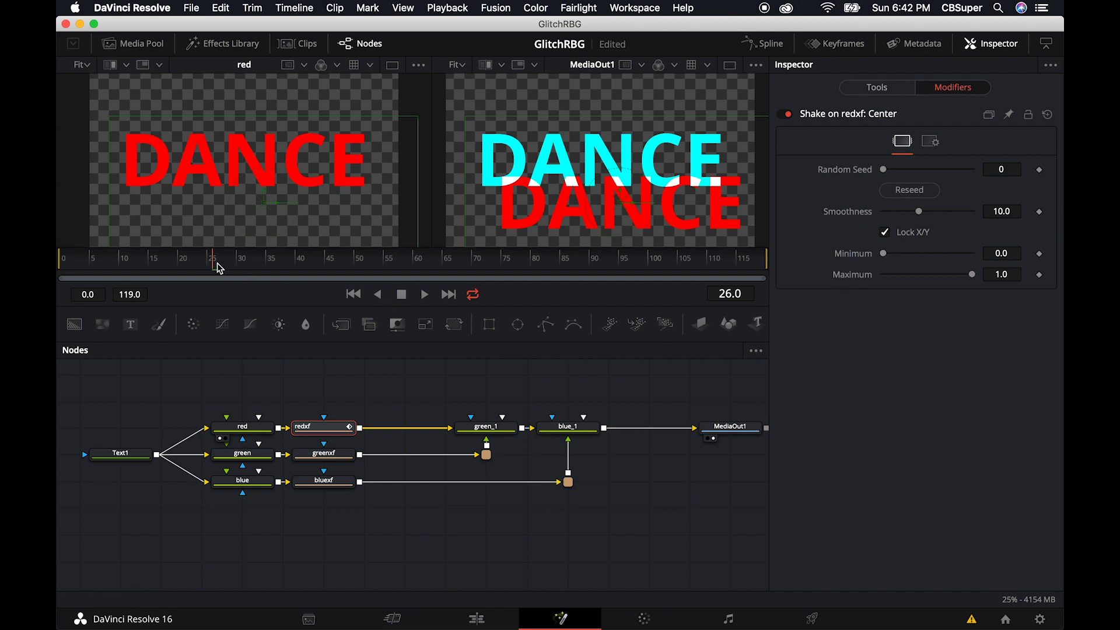
# - Play the jitter, change the Random Seed to 13670, and play it again
pyautogui.press('space')
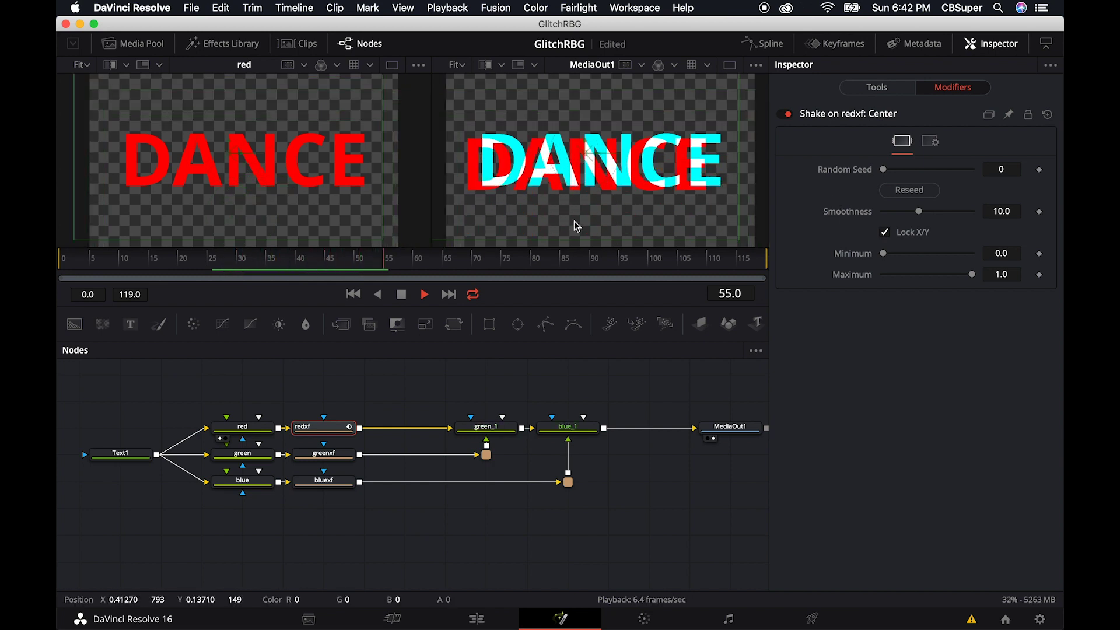
pyautogui.press('space')
pyautogui.moveTo(890, 171); pyautogui.dragTo(925, 175)
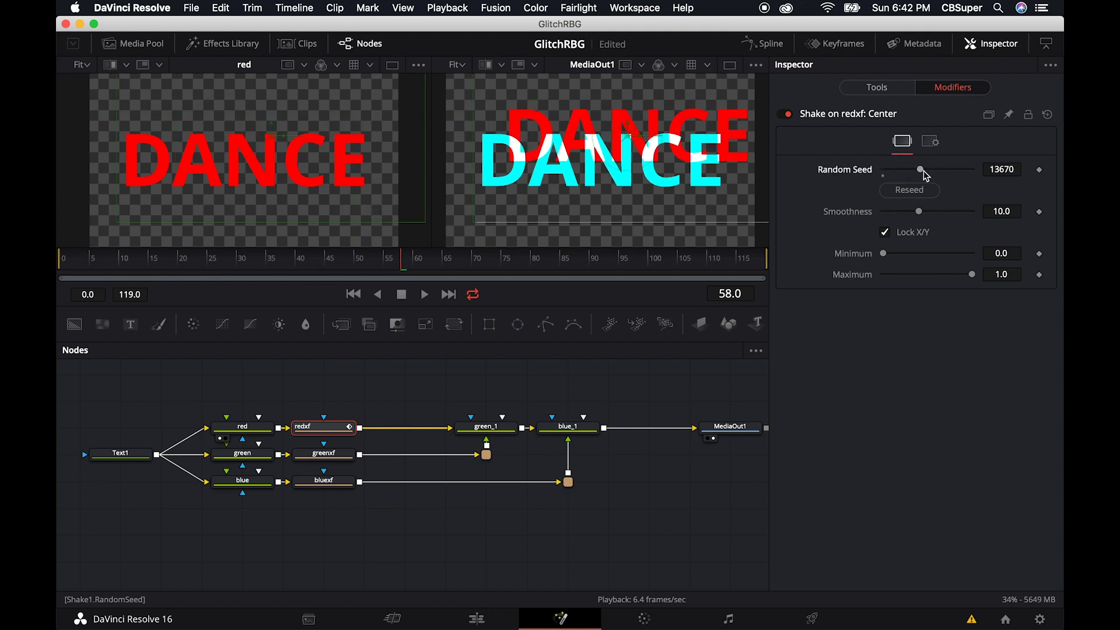
pyautogui.press('space')
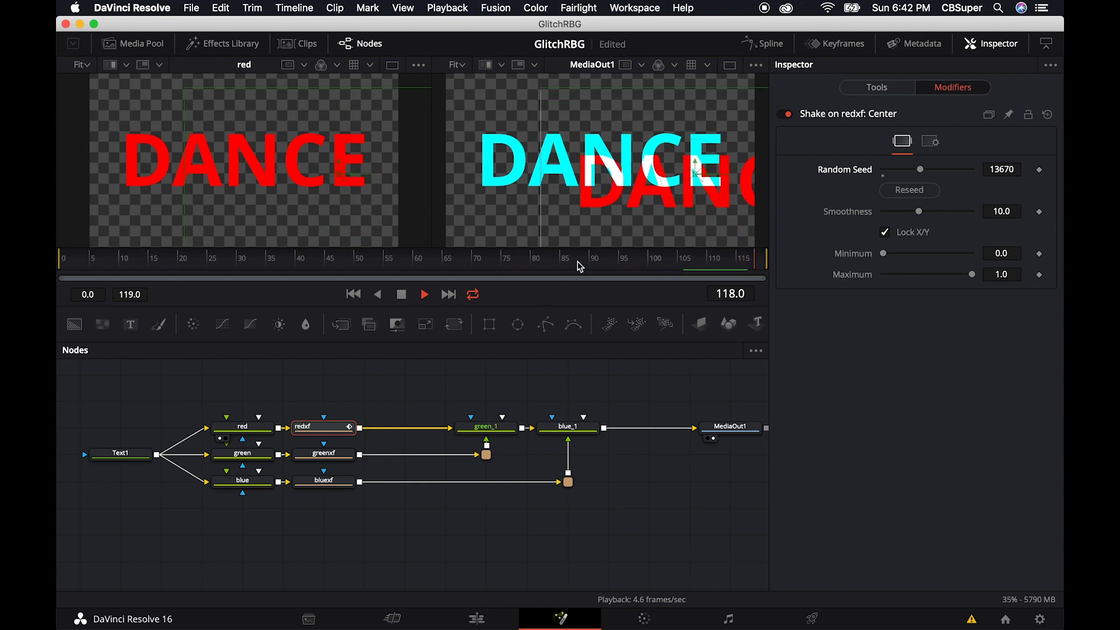
pyautogui.press('space')
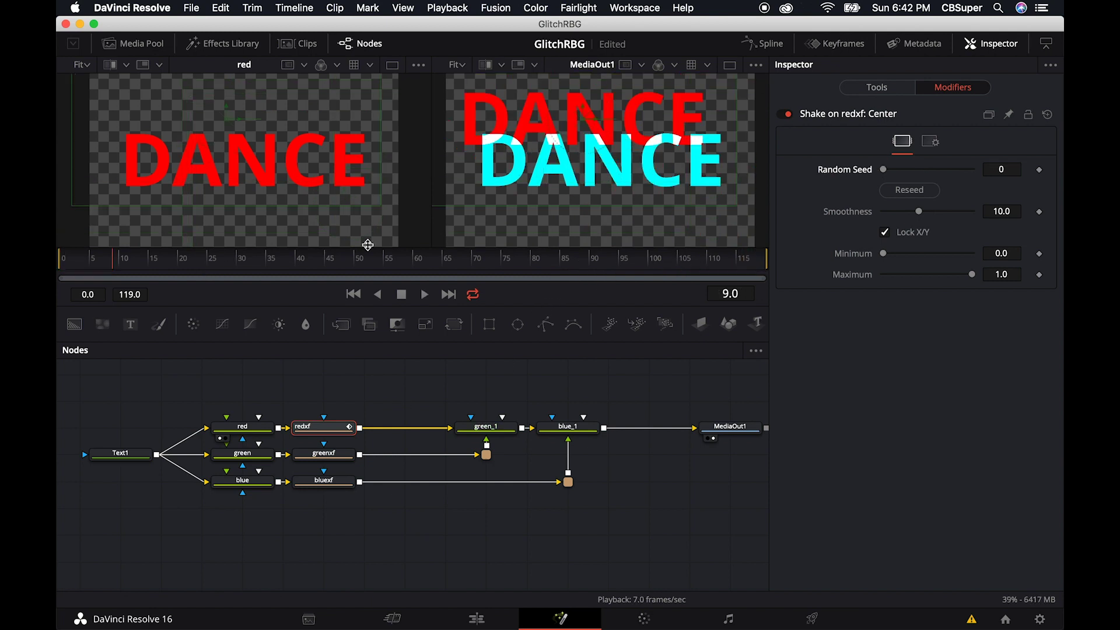
# - Undo the seed change, return the playhead to frame 26, and redo the Shake modifier
pyautogui.press('super+z')
pyautogui.press('super+z')
pyautogui.click(249, 262)
pyautogui.moveTo(249, 263); pyautogui.dragTo(218, 260)
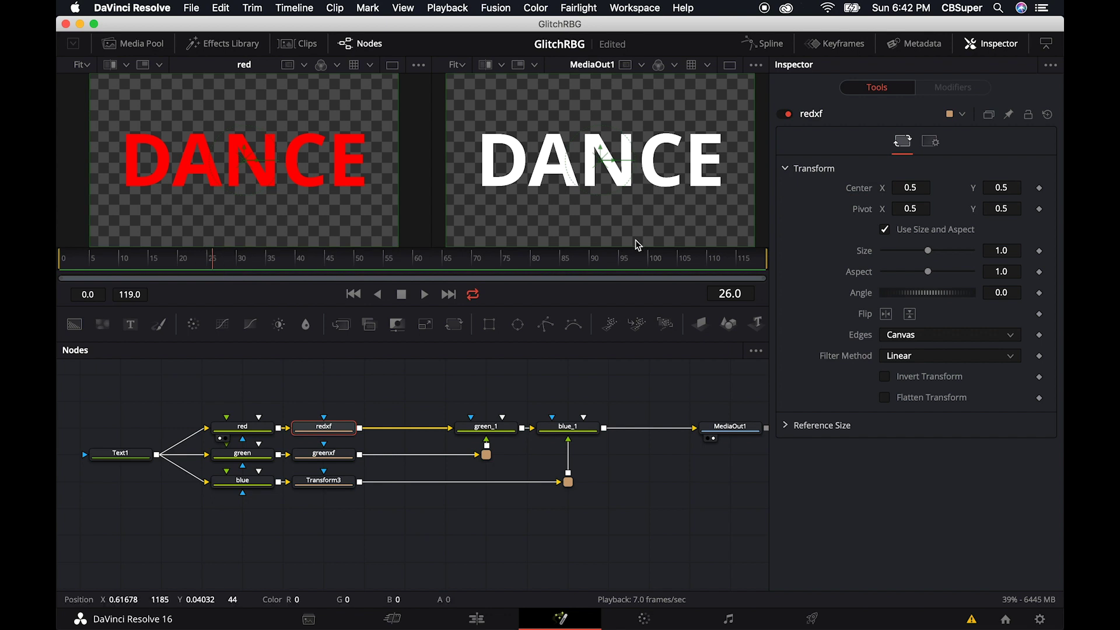
pyautogui.press('super+shift+z')
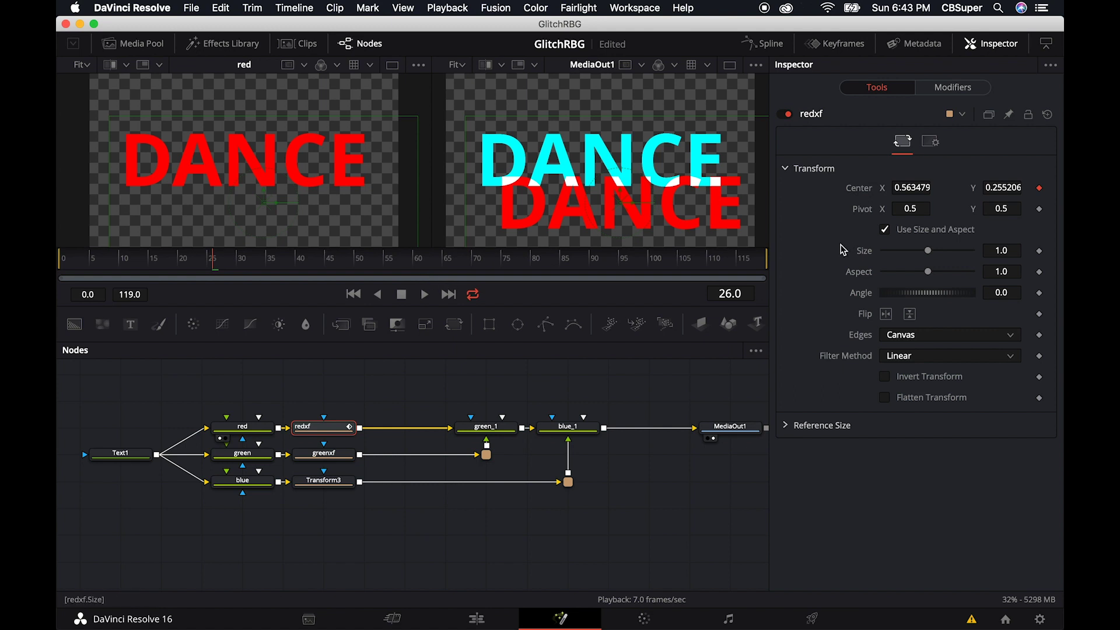
# - Set the Shake's Random Seed to 14190, uncheck Lock X/Y, and drop Smoothness to 0.001
pyautogui.click(952, 87)
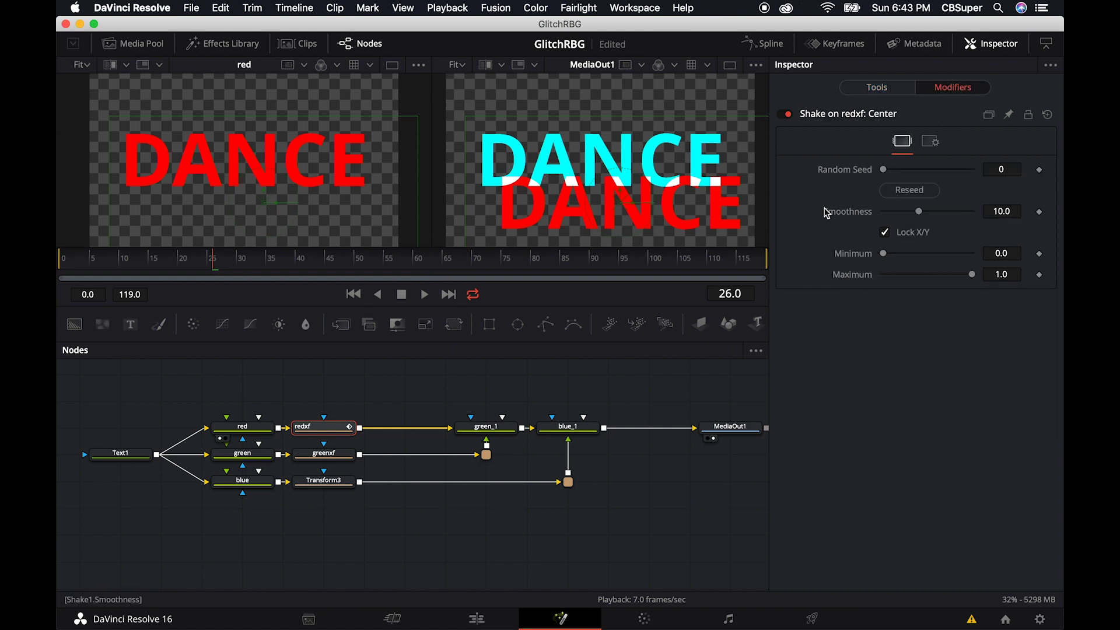
pyautogui.moveTo(883, 169); pyautogui.dragTo(920, 167)
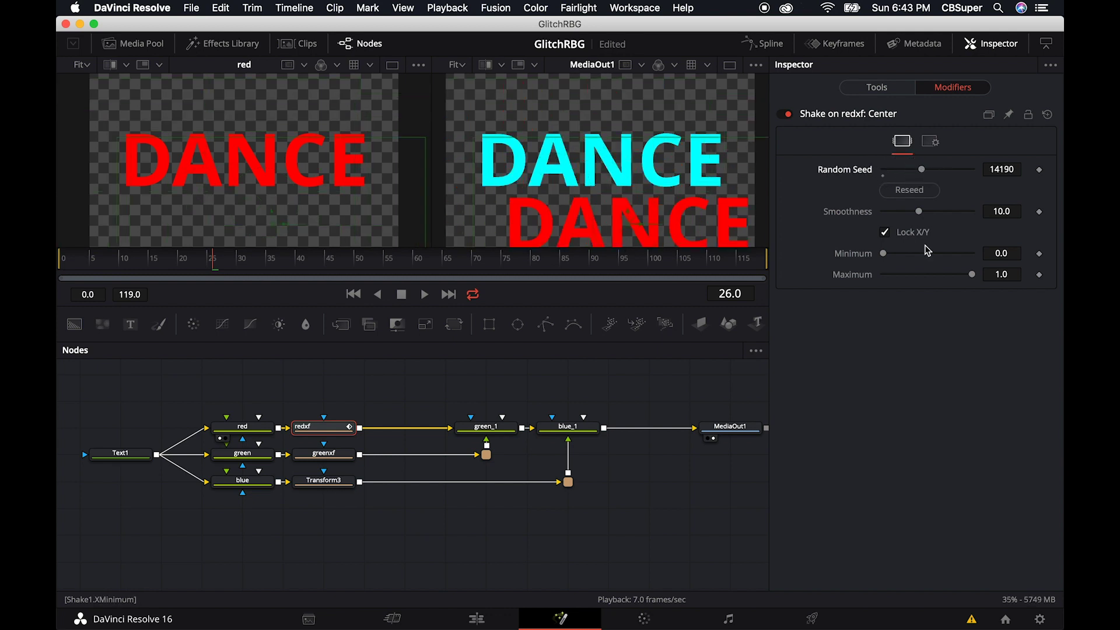
pyautogui.click(885, 233)
pyautogui.moveTo(919, 212); pyautogui.dragTo(867, 215)
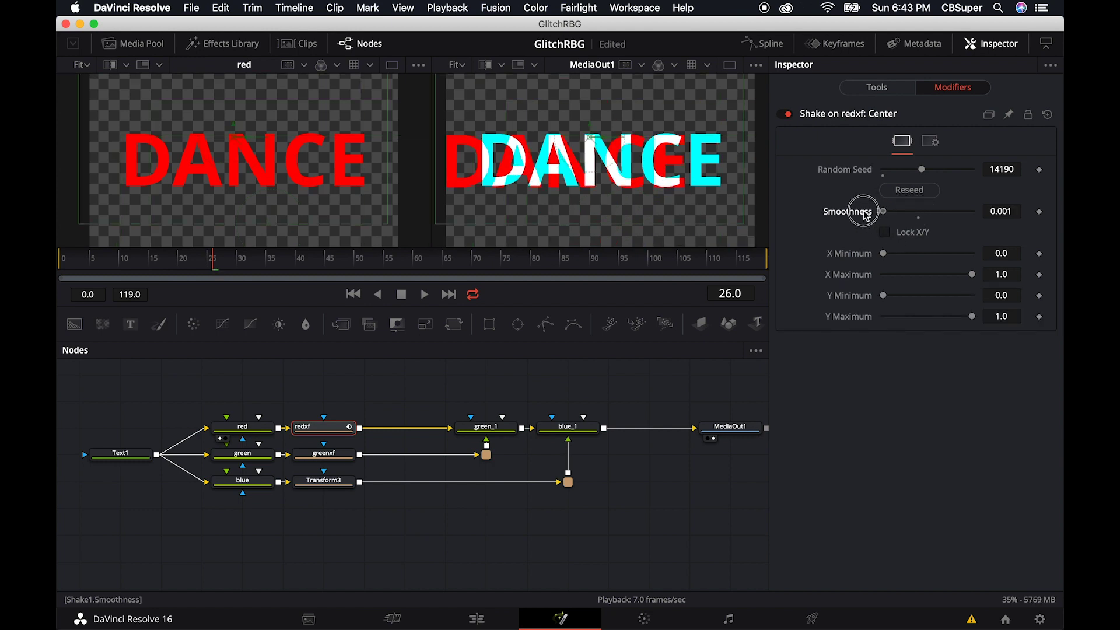
# - Set the X and Y Minimum and Maximum limits all to 0.5
pyautogui.click(1002, 254)
pyautogui.write('0.472')
pyautogui.press('Return')
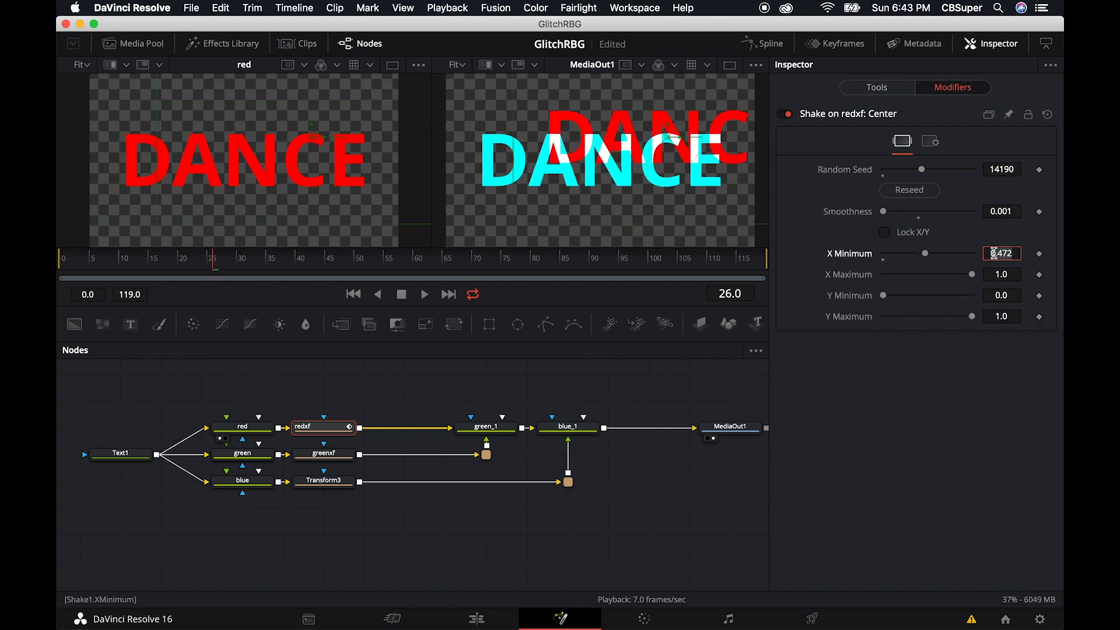
pyautogui.click(994, 253)
pyautogui.write('.5')
pyautogui.press('Tab')
pyautogui.write('.5')
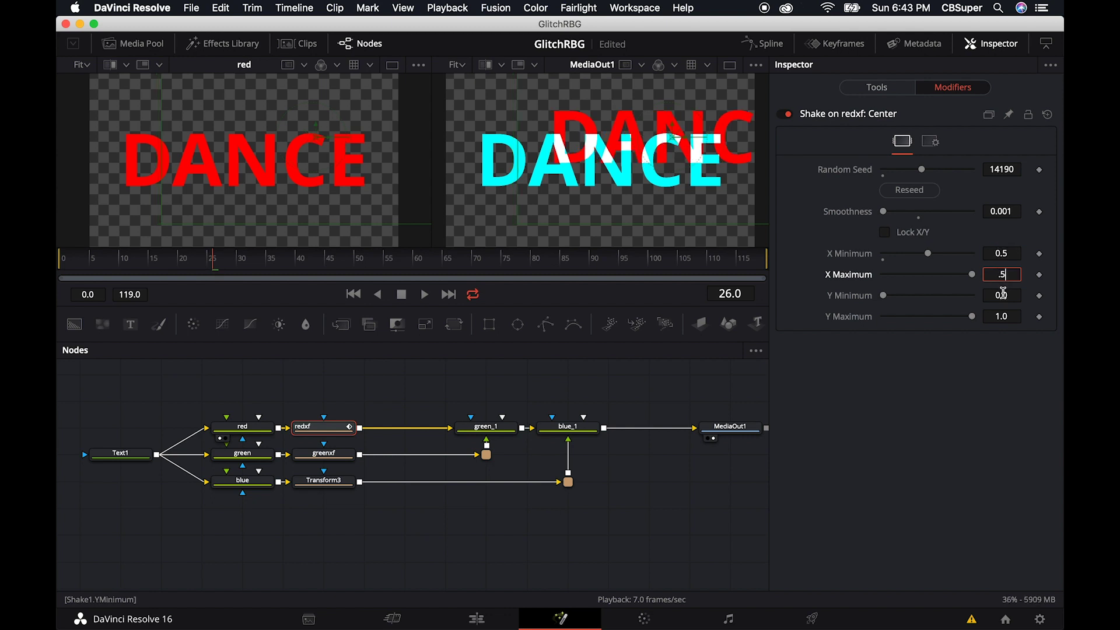
pyautogui.click(1003, 292)
pyautogui.write('.5')
pyautogui.click(1003, 315)
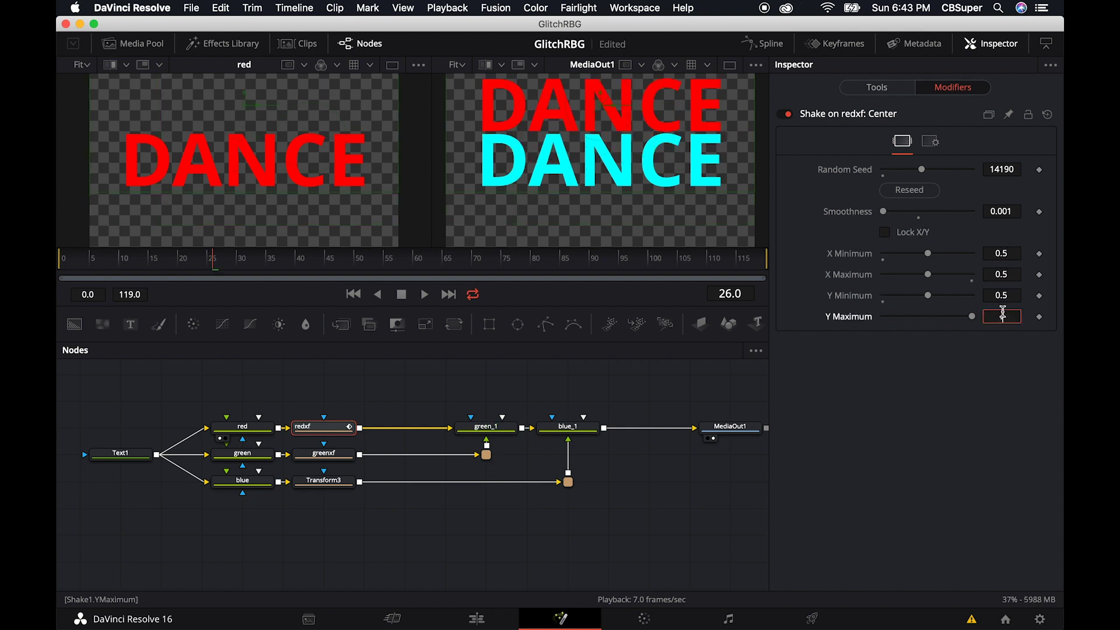
pyautogui.write('.5')
pyautogui.press('Return')
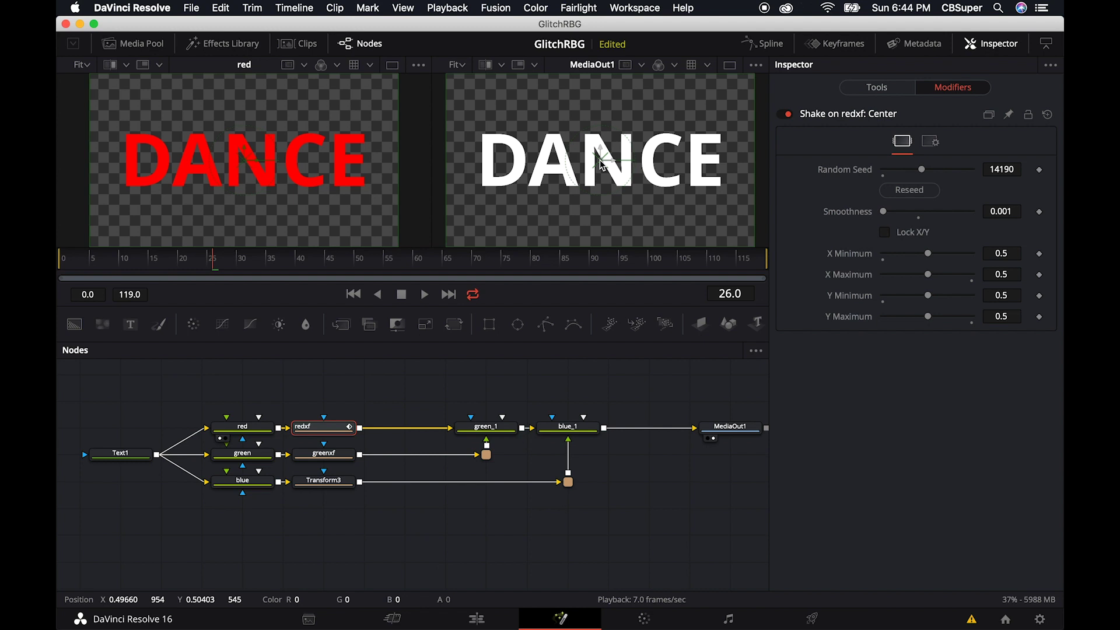
# - Keyframe the red shake's X and Y Minimum and Maximum at frames 23 and 22
pyautogui.press('Left')
pyautogui.press('Left')
pyautogui.press('Left')
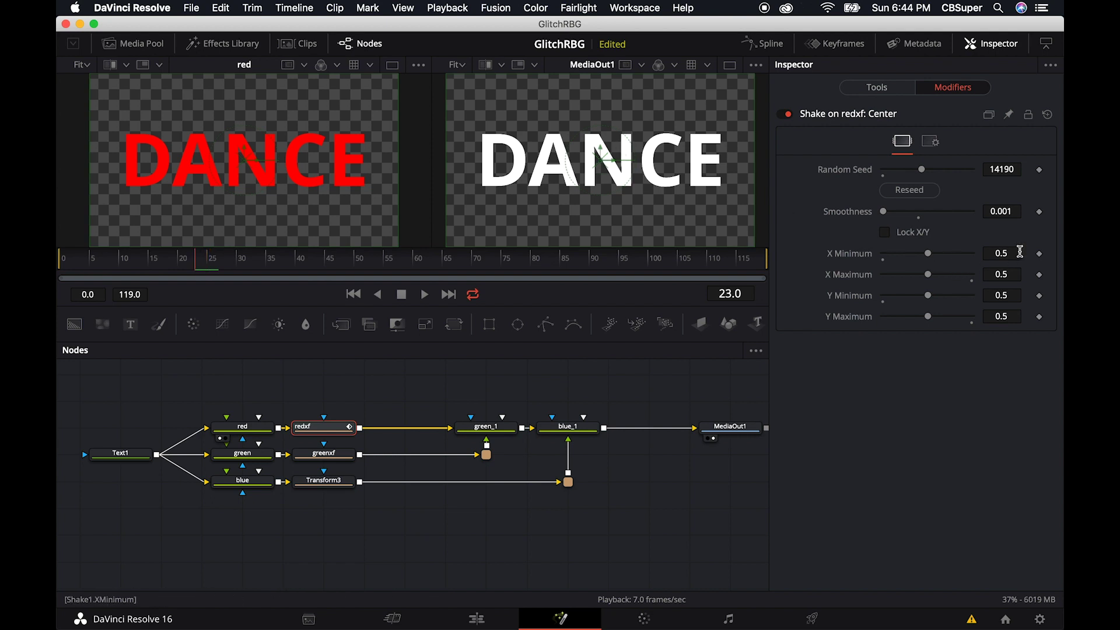
pyautogui.click(1039, 253)
pyautogui.click(1039, 275)
pyautogui.click(1039, 295)
pyautogui.click(1039, 316)
pyautogui.click(1039, 253)
pyautogui.click(1039, 274)
pyautogui.click(1039, 295)
pyautogui.click(1039, 316)
# - Preview the keyed shake, then keyframe X Minimum and X Maximum at frame 29
pyautogui.press('space')
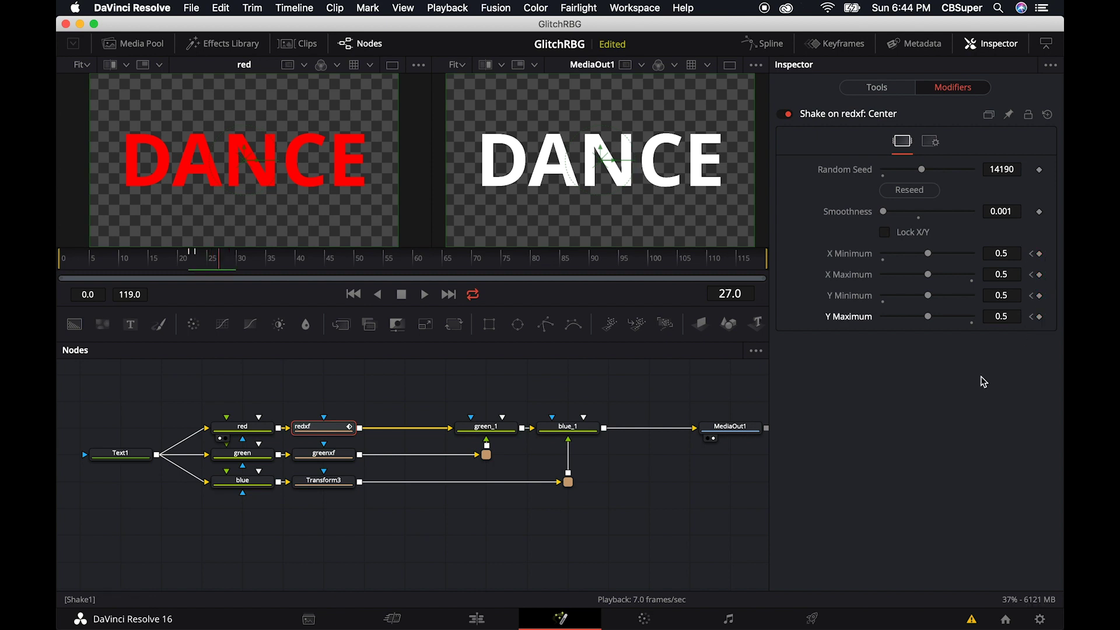
pyautogui.press('space')
pyautogui.click(1039, 253)
pyautogui.click(1039, 274)
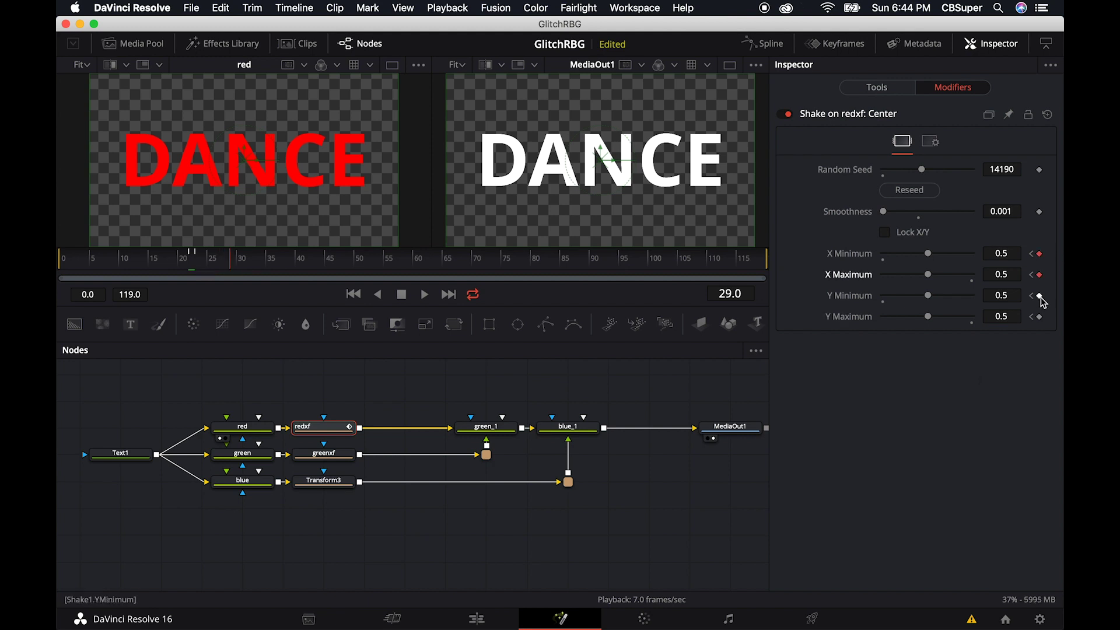
pyautogui.press('Right')
pyautogui.press('Left')
pyautogui.press('Left')
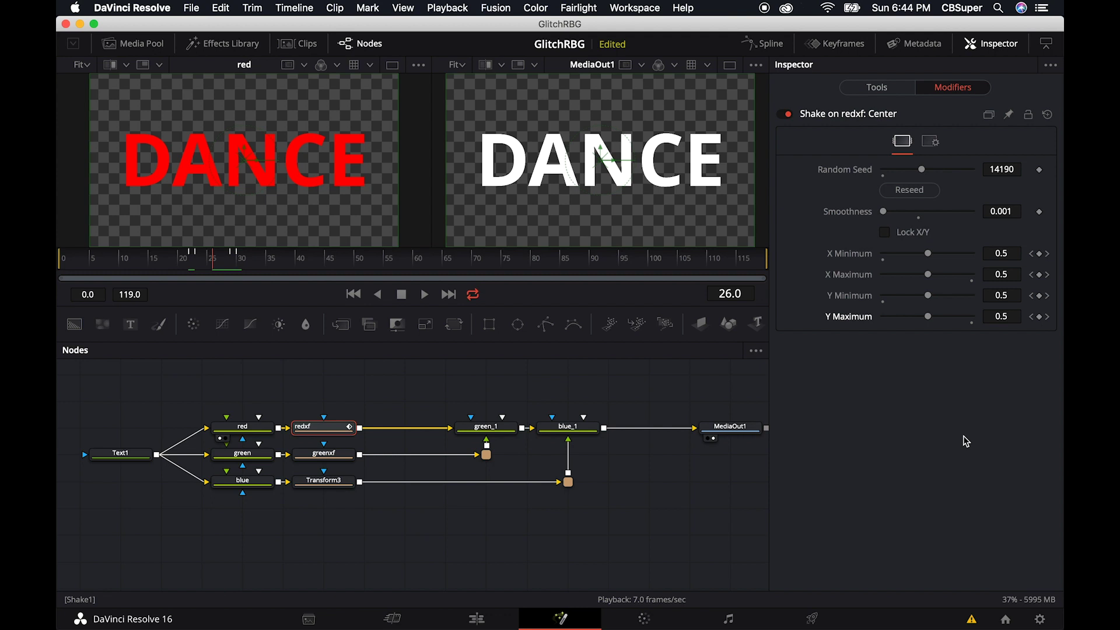
# - Lower the red shake's X Minimum at frame 26, then review the glitch from frames 21 to 29
pyautogui.moveTo(928, 254); pyautogui.dragTo(937, 318)
pyautogui.moveTo(202, 261); pyautogui.dragTo(188, 265)
pyautogui.moveTo(383, 271); pyautogui.dragTo(186, 272)
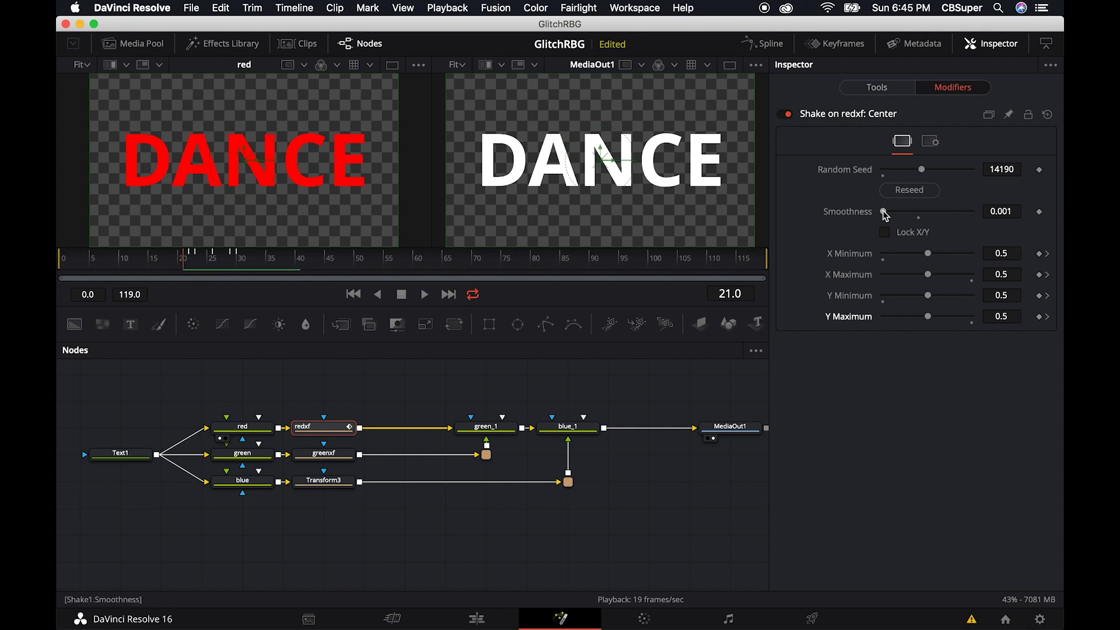
# - Test a shake Smoothness of about 10, reset it to 0.001, and select the greenxf node
pyautogui.moveTo(883, 214); pyautogui.dragTo(951, 250)
pyautogui.press('space')
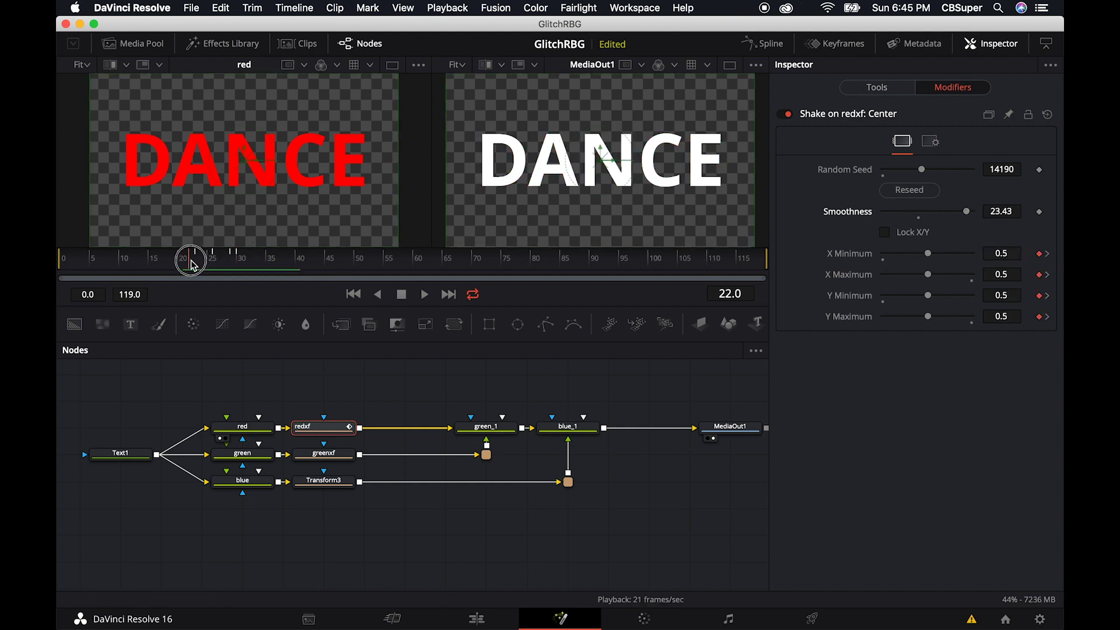
pyautogui.press('space')
pyautogui.moveTo(967, 211); pyautogui.dragTo(401, 237)
pyautogui.moveTo(285, 268); pyautogui.dragTo(218, 272)
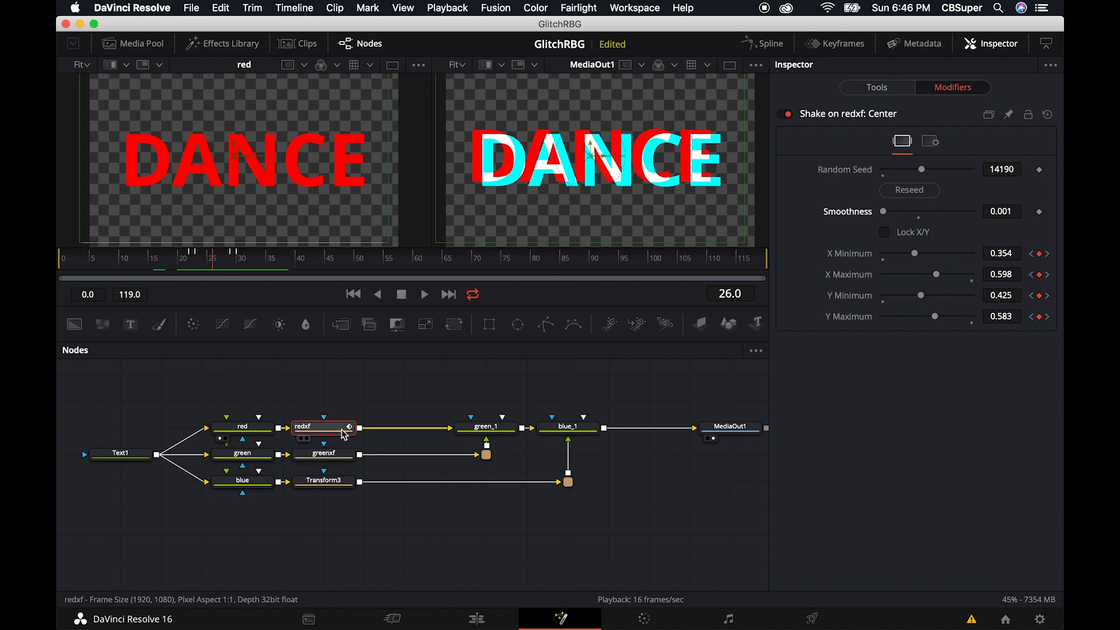
pyautogui.click(327, 456)
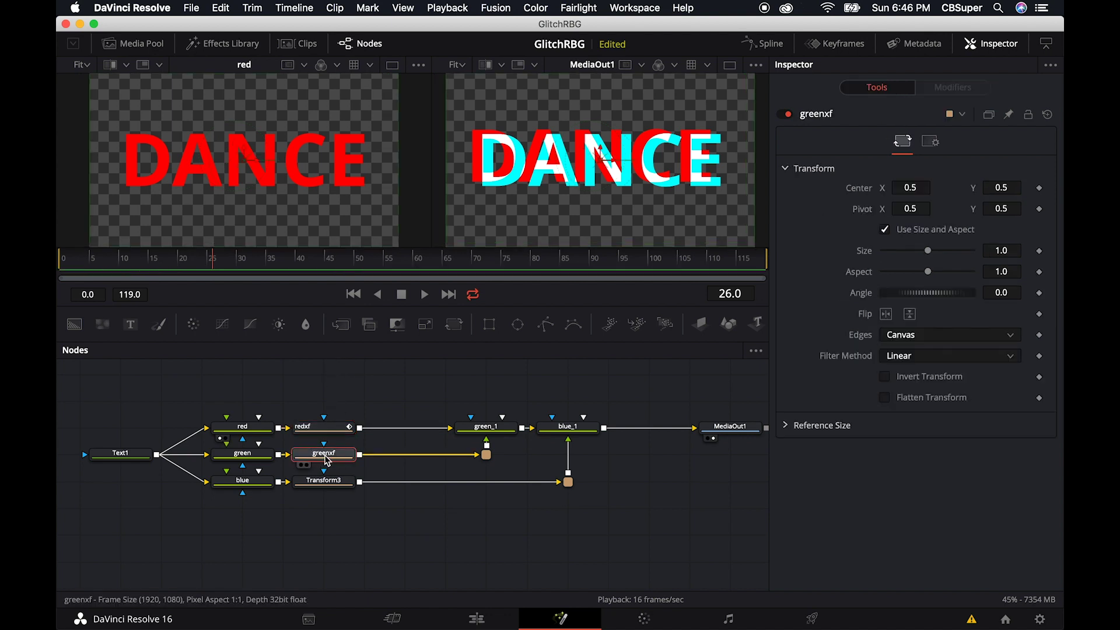
# - Drive greenxf's Center with a Shake modifier and show its Modifiers settings
pyautogui.rightClick(863, 194)
pyautogui.moveTo(884, 252)
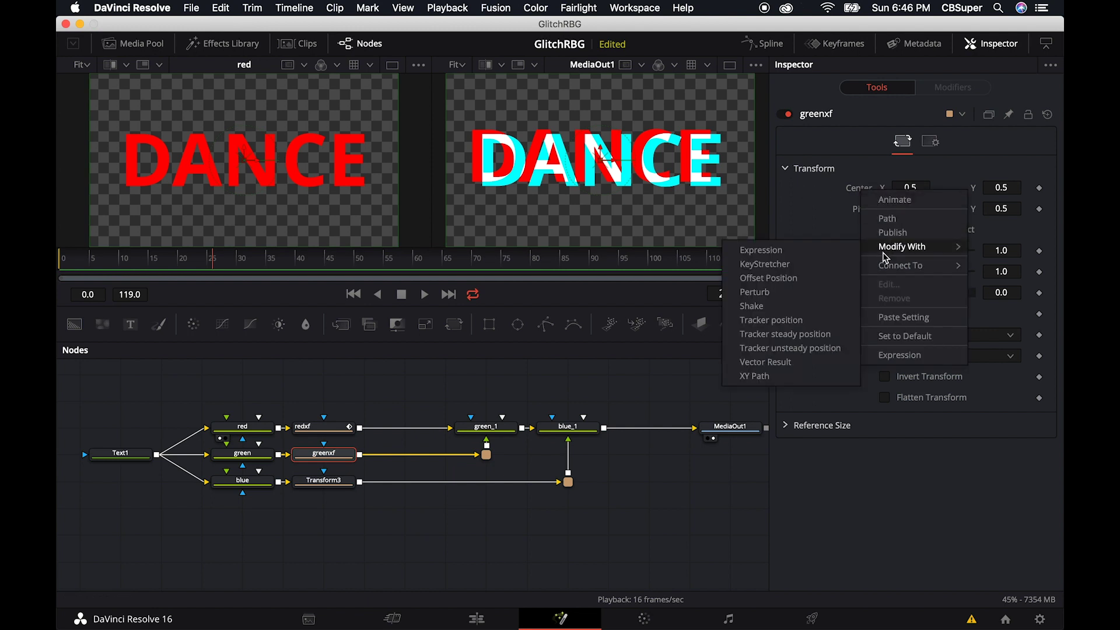
pyautogui.click(753, 307)
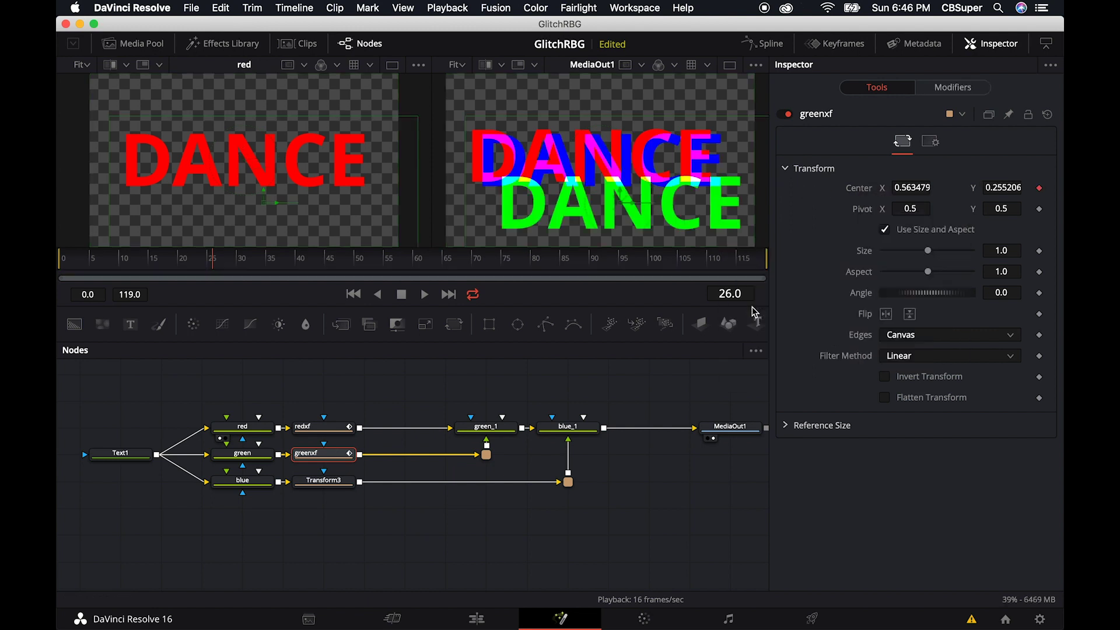
pyautogui.click(953, 91)
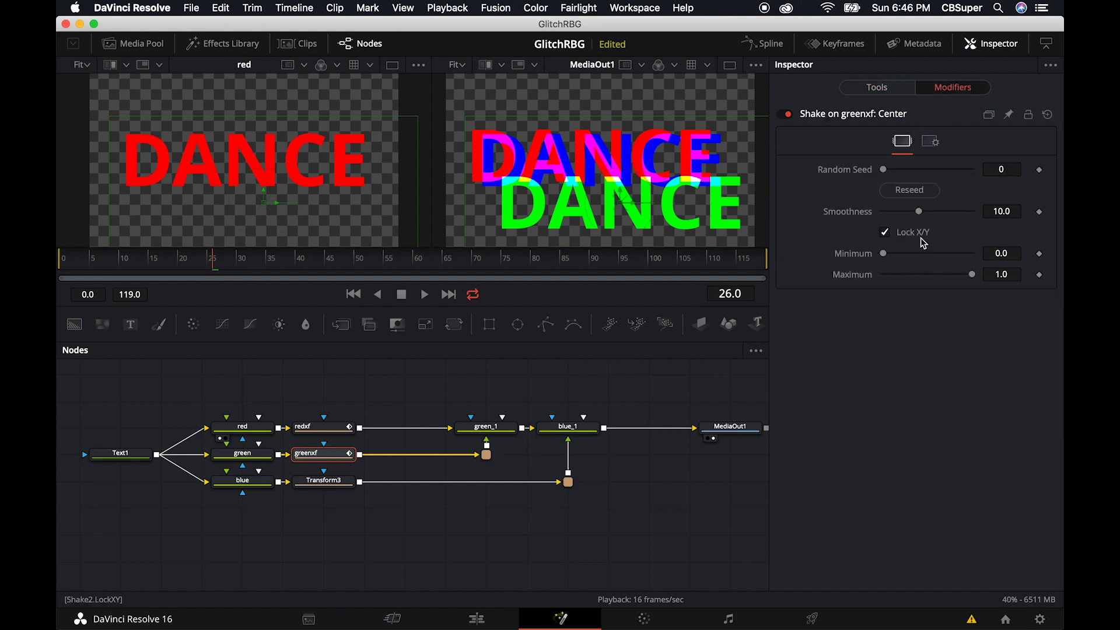
# - Unlock X/Y, set the random seed to 5160 and Smoothness to 0.001
pyautogui.click(885, 233)
pyautogui.click(902, 171)
pyautogui.moveTo(920, 175); pyautogui.dragTo(897, 170)
pyautogui.moveTo(919, 212); pyautogui.dragTo(860, 216)
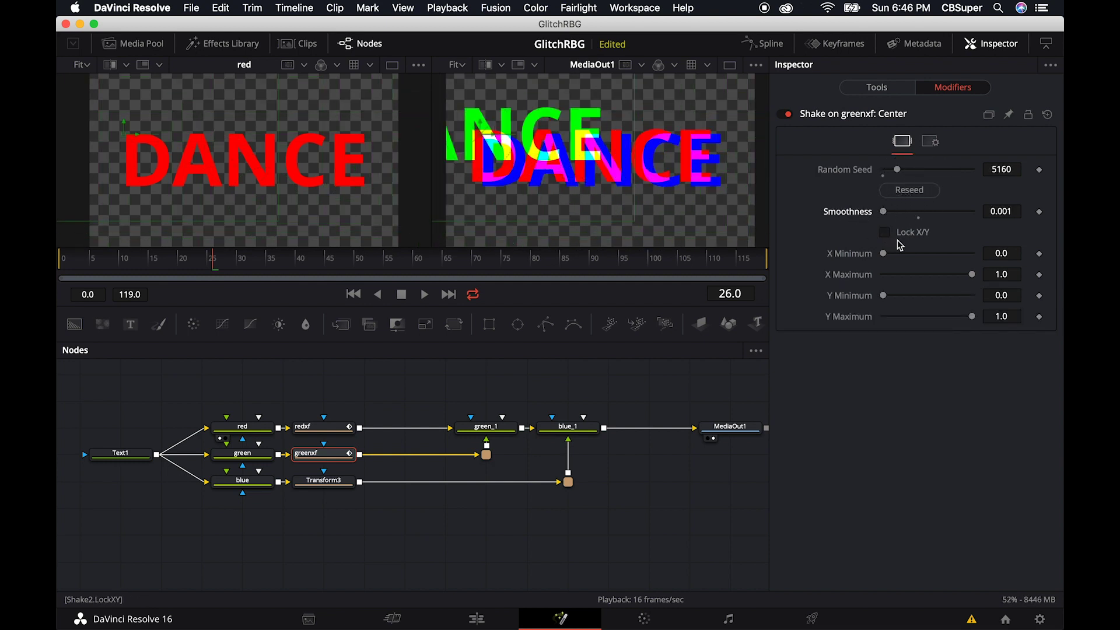
# - Set the green shake's X and Y Minimum and Maximum all to 0.5
pyautogui.click(1003, 254)
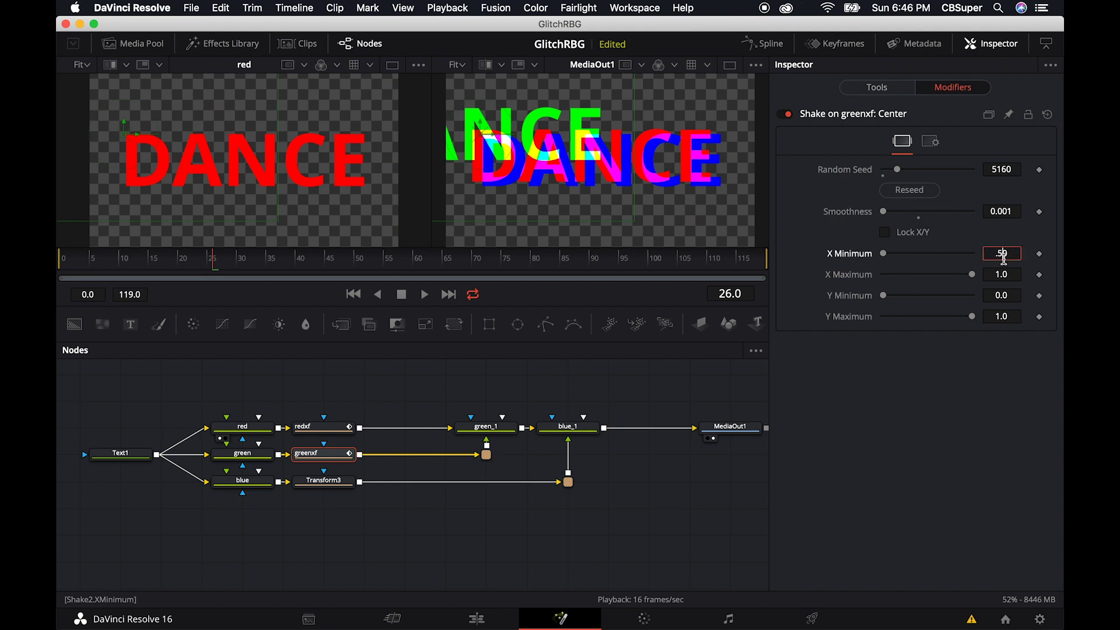
pyautogui.click(1002, 274)
pyautogui.write('.5')
pyautogui.click(1000, 296)
pyautogui.write('.5')
pyautogui.click(1001, 316)
pyautogui.write('.5')
pyautogui.press('Return')
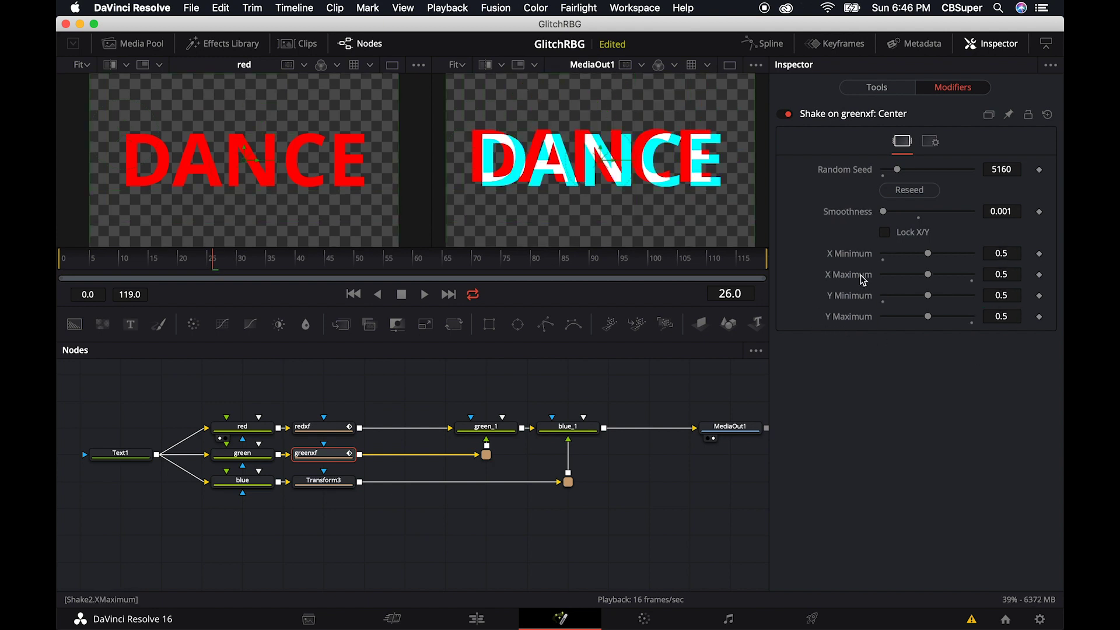
# - Keyframe the green shake's X and Y Minimum and Maximum at frame 23
pyautogui.press('Left')
pyautogui.press('Left')
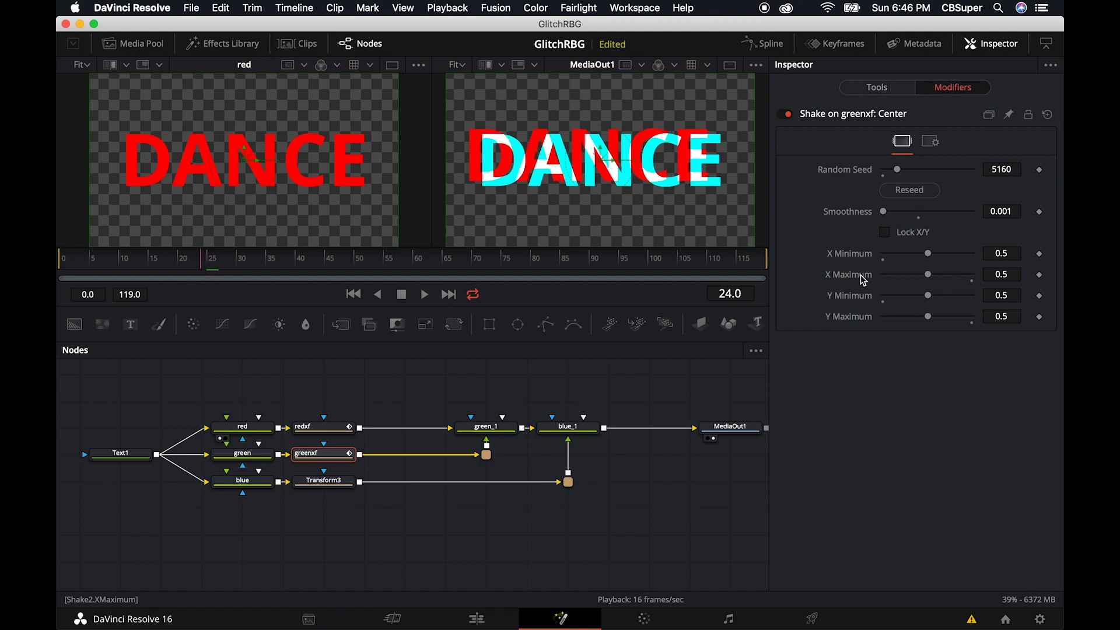
pyautogui.press('Left')
pyautogui.click(1039, 253)
pyautogui.click(1039, 274)
pyautogui.click(1039, 295)
pyautogui.click(1039, 317)
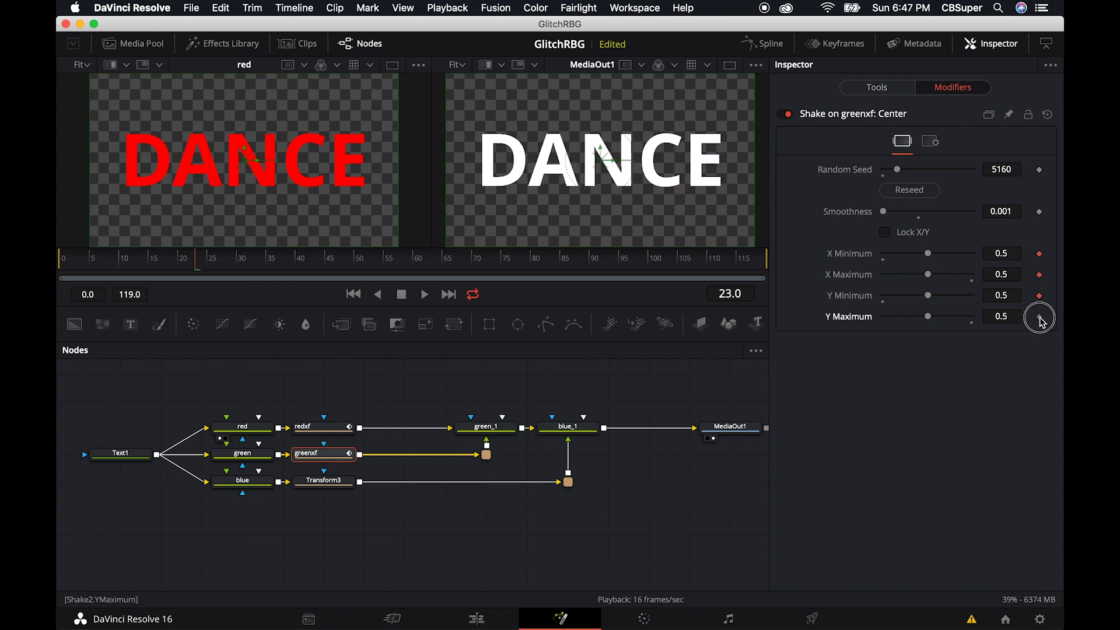
# - Keyframe the green shake's X and Y Minimum and Maximum at frames 29 and 30
pyautogui.press('Right')
pyautogui.press('Right')
pyautogui.press('Right')
pyautogui.press('Right')
pyautogui.press('Right')
pyautogui.press('Right')
pyautogui.press('Right')
pyautogui.click(1039, 254)
pyautogui.click(1039, 274)
pyautogui.click(1039, 296)
pyautogui.click(1040, 317)
pyautogui.click(1039, 253)
pyautogui.click(1039, 274)
pyautogui.click(1039, 295)
pyautogui.click(1039, 316)
pyautogui.press('Left')
pyautogui.press('Left')
pyautogui.press('Left')
pyautogui.press('Left')
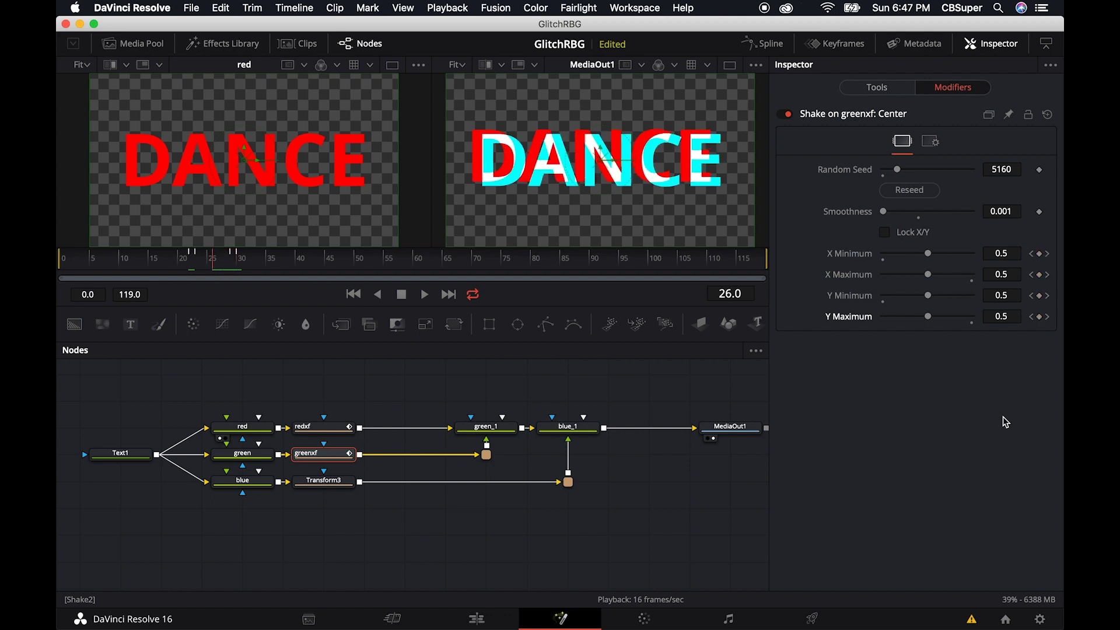
# - Set greenxf's shake at frame 26 to X 0.425–0.543 and Y 0.402–0.654, then select Transform3
pyautogui.moveTo(933, 257); pyautogui.dragTo(922, 296)
pyautogui.moveTo(928, 317); pyautogui.dragTo(903, 255)
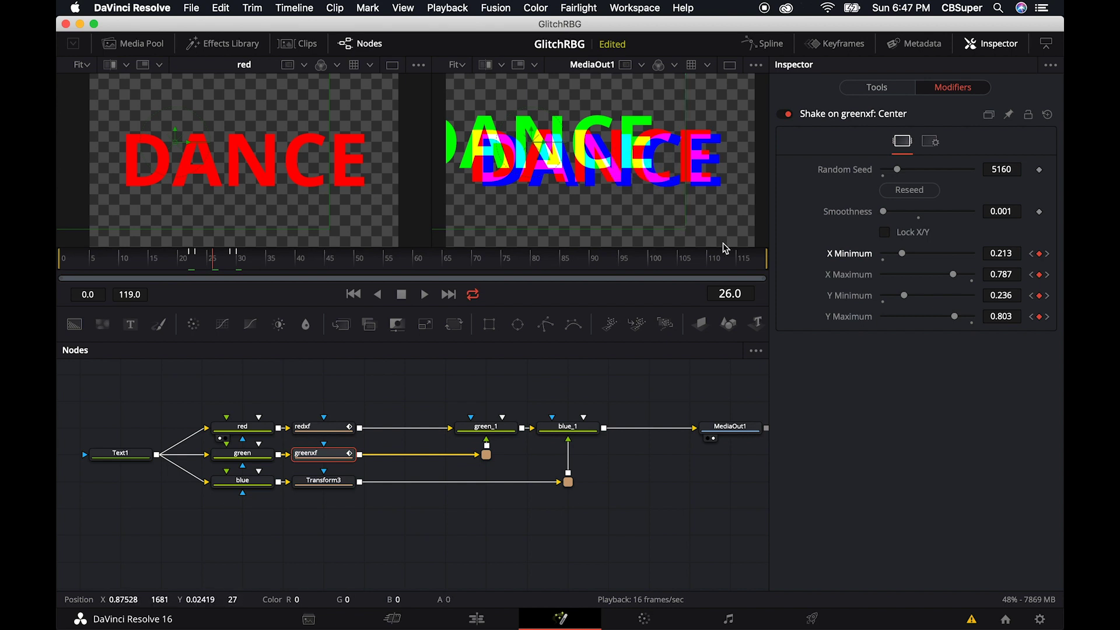
pyautogui.moveTo(903, 254); pyautogui.dragTo(921, 254)
pyautogui.moveTo(952, 275); pyautogui.dragTo(932, 274)
pyautogui.moveTo(904, 295)
pyautogui.mouseDown()
pyautogui.moveTo(941, 316)
pyautogui.moveTo(920, 296)
pyautogui.mouseUp()
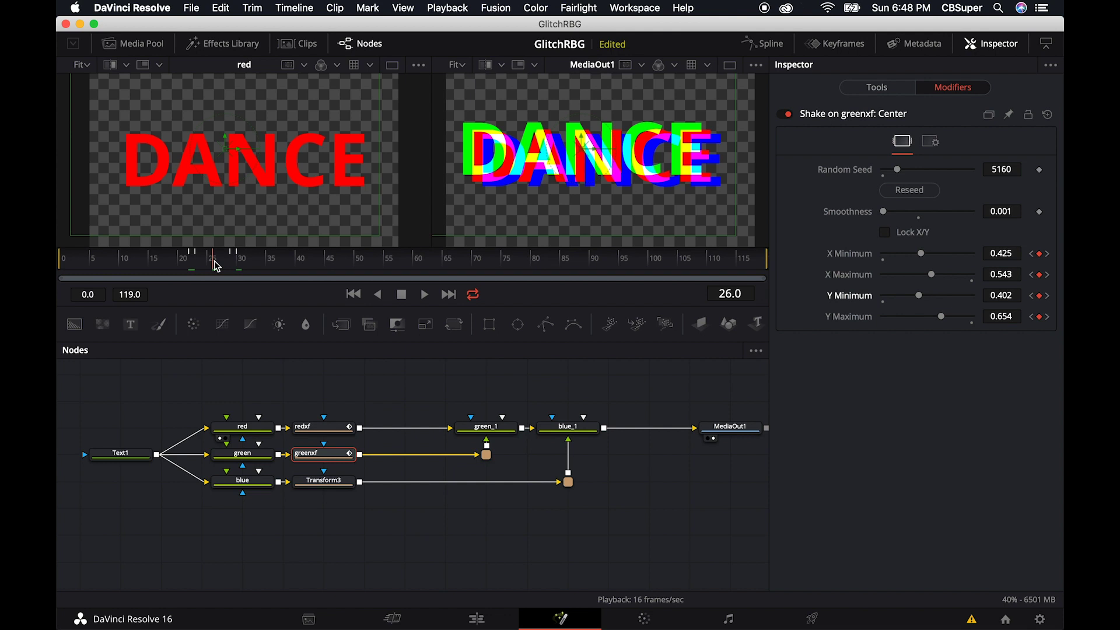
pyautogui.click(336, 487)
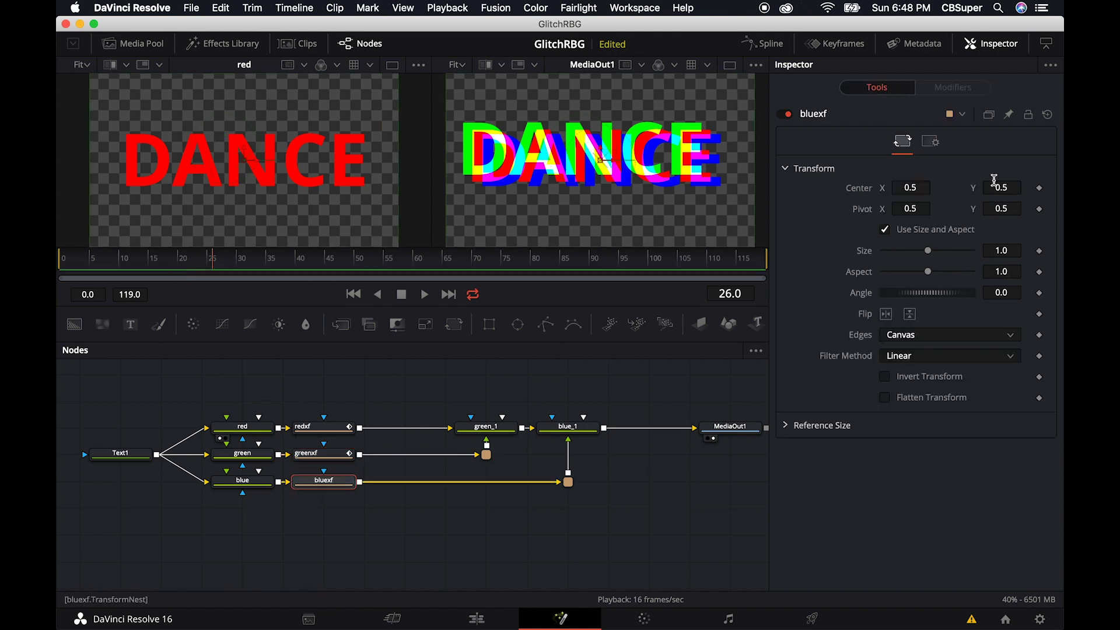
# - Add a Shake to bluexf's Center with seed 16250, Smoothness 0.001, and X/Y unlocked
pyautogui.rightClick(868, 188)
pyautogui.moveTo(912, 249)
pyautogui.click(756, 305)
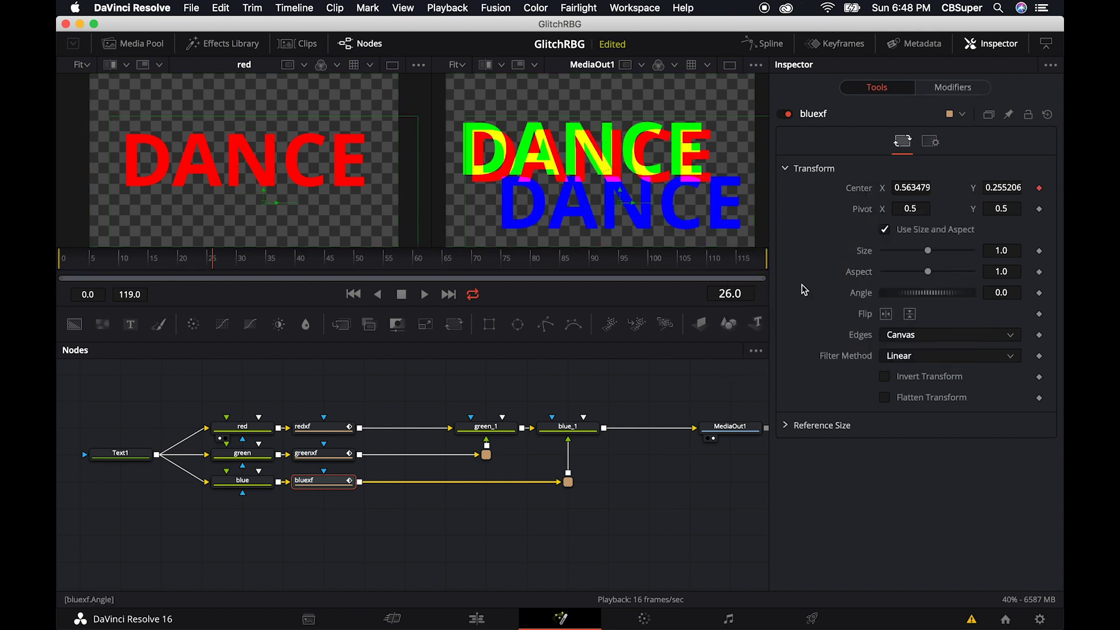
pyautogui.click(957, 88)
pyautogui.moveTo(897, 173); pyautogui.dragTo(928, 169)
pyautogui.moveTo(919, 211); pyautogui.dragTo(883, 211)
pyautogui.click(884, 232)
# - Set the blue shake's X and Y Minimum and Maximum values to 0.5
pyautogui.click(994, 252)
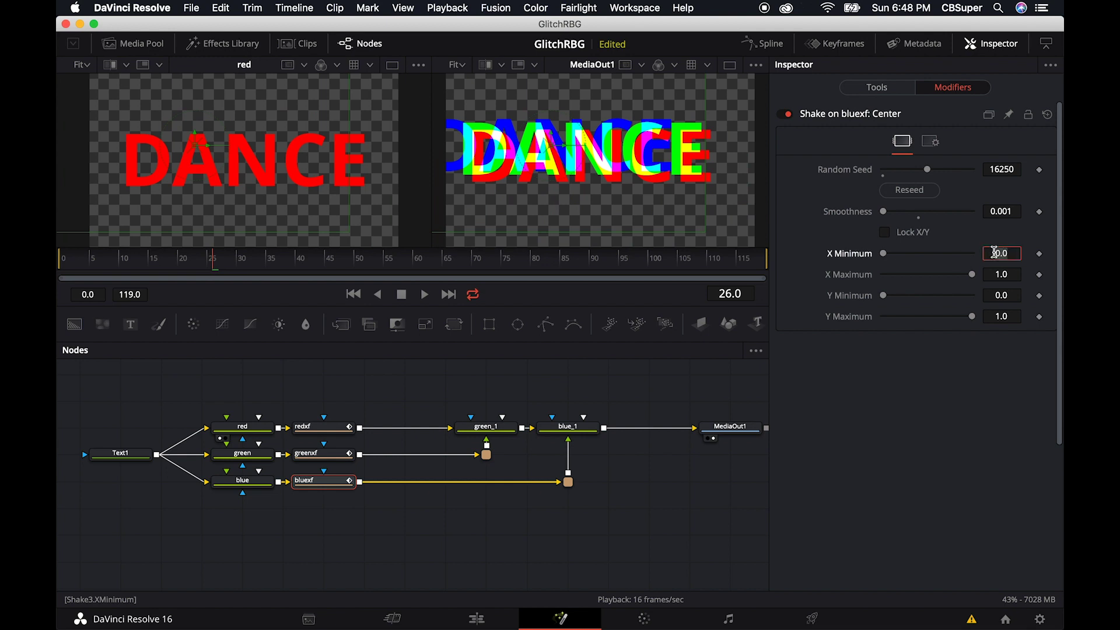
pyautogui.write('0.5')
pyautogui.click(999, 275)
pyautogui.write('0.5')
pyautogui.click(1000, 296)
pyautogui.write('0.5')
pyautogui.click(1000, 317)
pyautogui.write('0.5')
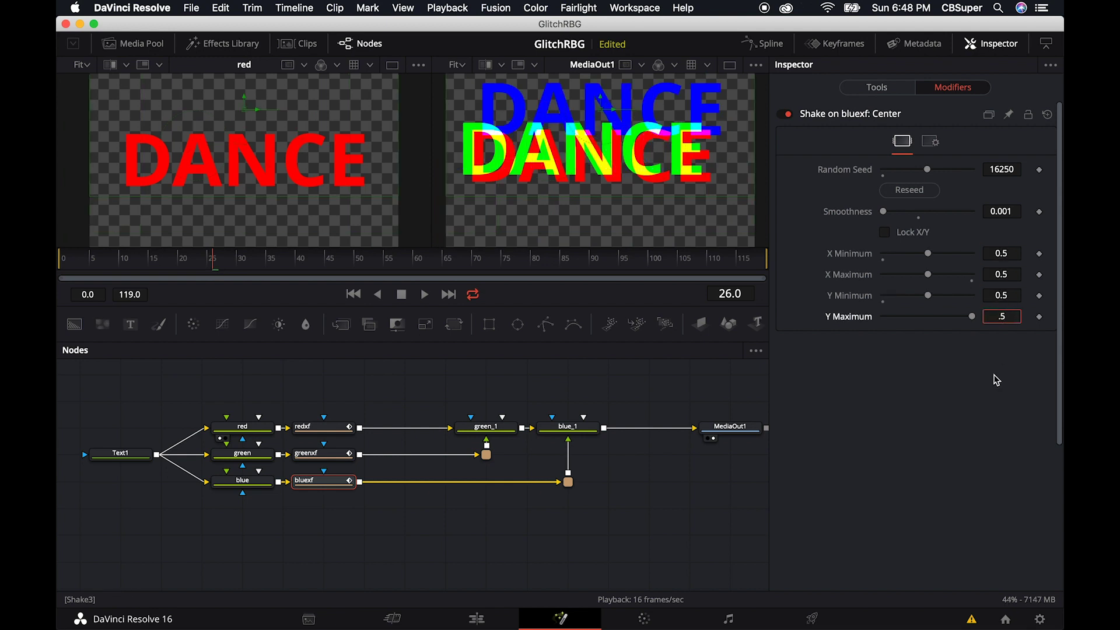
pyautogui.press('Return')
# - Keyframe the blue shake's X and Y Minimum and Maximum at frames 23 and 29
pyautogui.press('Left')
pyautogui.press('Left')
pyautogui.press('Left')
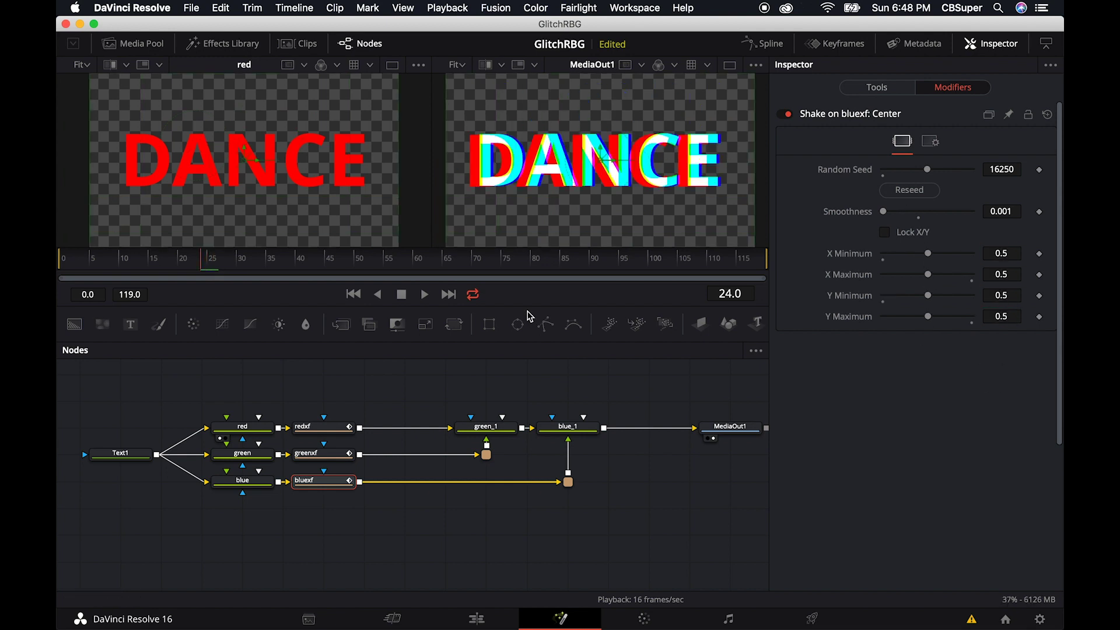
pyautogui.click(1040, 253)
pyautogui.click(1039, 274)
pyautogui.click(1040, 295)
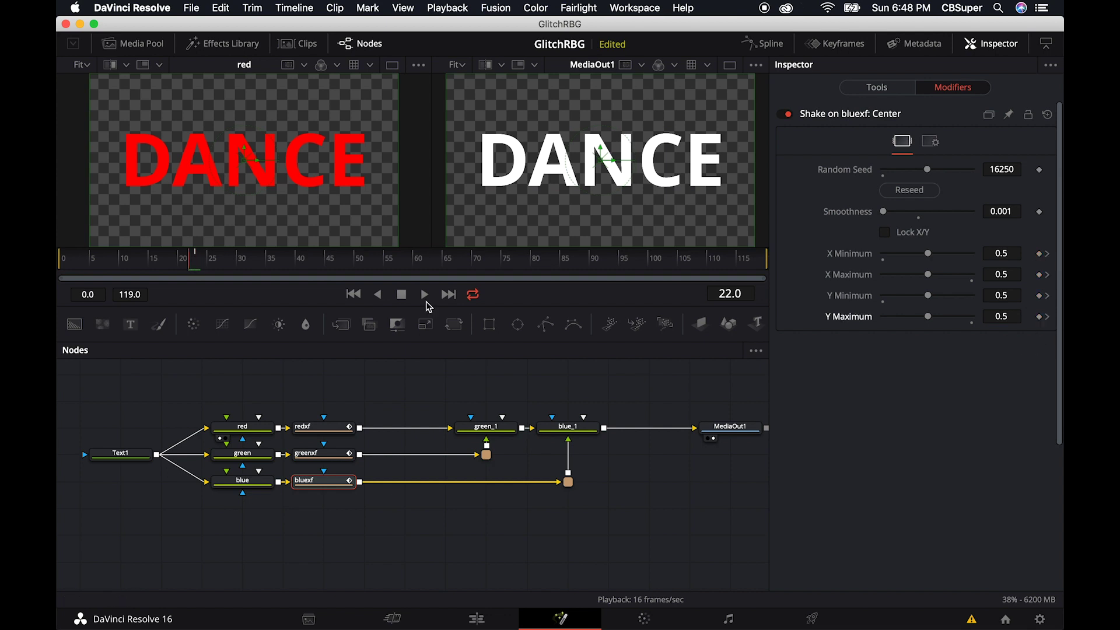
pyautogui.click(1040, 316)
pyautogui.press('Right')
pyautogui.press('Right')
pyautogui.press('Right')
pyautogui.press('Right')
pyautogui.press('Right')
pyautogui.press('Right')
pyautogui.click(1040, 253)
pyautogui.click(1040, 274)
pyautogui.click(1039, 295)
pyautogui.click(1040, 316)
pyautogui.press('Right')
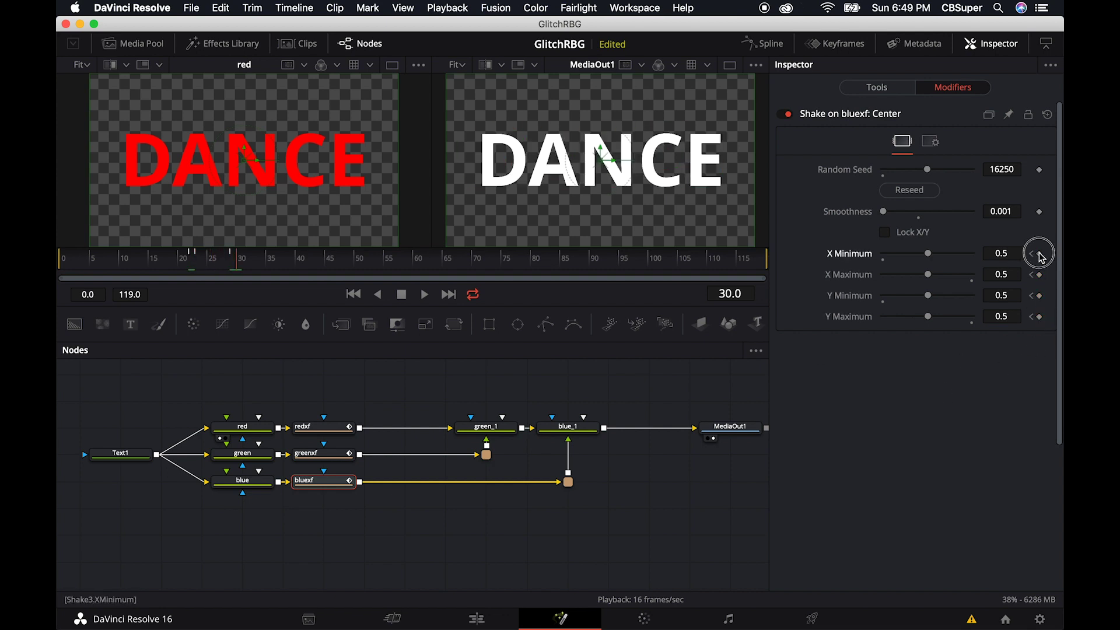
# - At frame 26, set the blue shake to X 0.378–0.638 and Y 0.37–0.472
pyautogui.press('Left')
pyautogui.press('Left')
pyautogui.press('Left')
pyautogui.press('Left')
pyautogui.moveTo(928, 253); pyautogui.dragTo(917, 253)
pyautogui.moveTo(928, 274); pyautogui.dragTo(940, 274)
pyautogui.moveTo(928, 295)
pyautogui.mouseDown()
pyautogui.moveTo(917, 295)
pyautogui.moveTo(945, 315)
pyautogui.moveTo(924, 316)
pyautogui.mouseUp()
# - Preview the blue glitch from frame 22 onward, then return to the Edit timeline
pyautogui.click(384, 396)
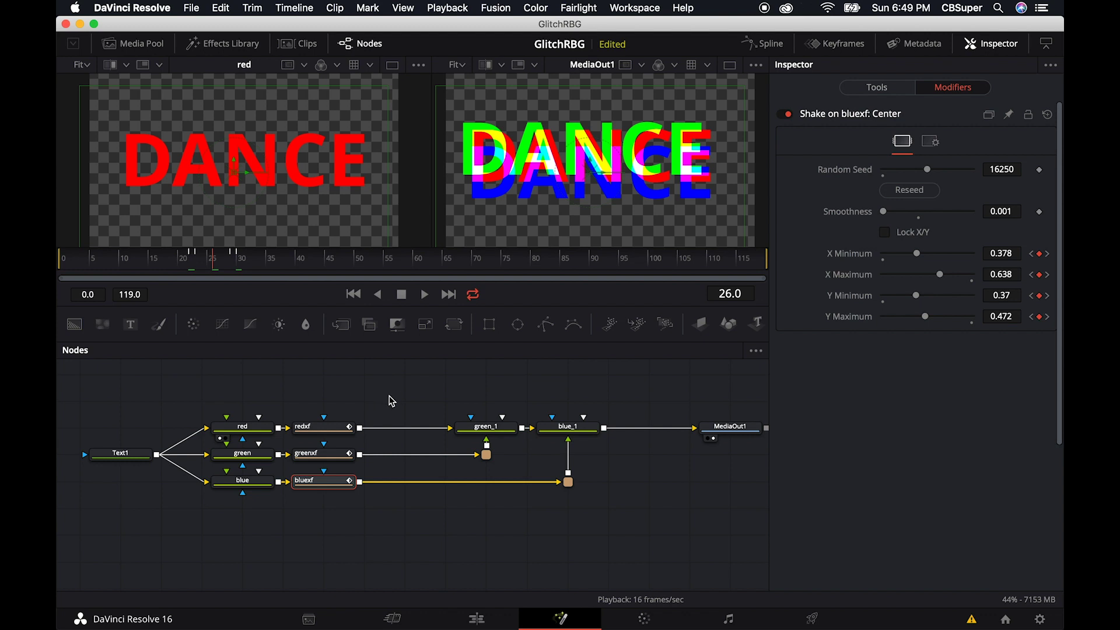
pyautogui.moveTo(219, 276); pyautogui.dragTo(192, 261)
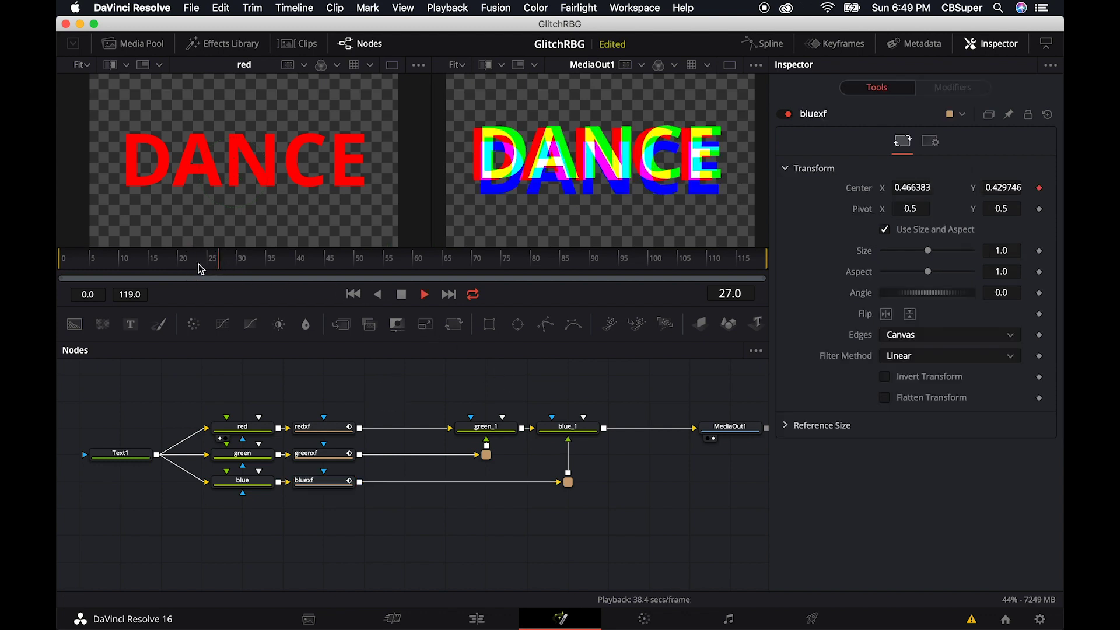
pyautogui.moveTo(262, 261); pyautogui.dragTo(201, 260)
pyautogui.press('space')
pyautogui.press('space')
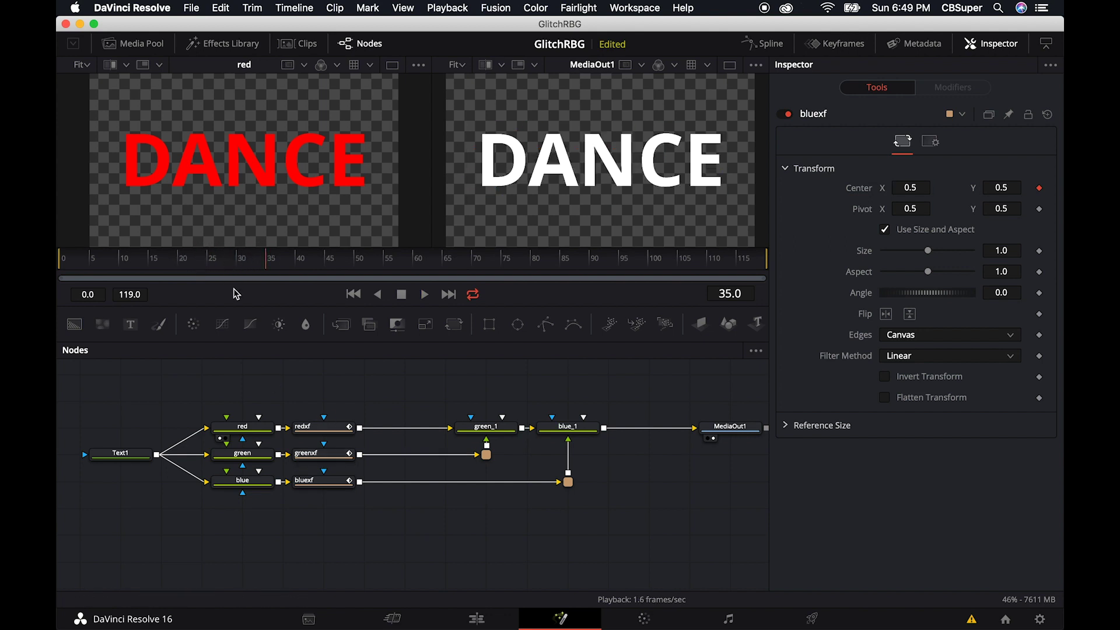
pyautogui.click(492, 624)
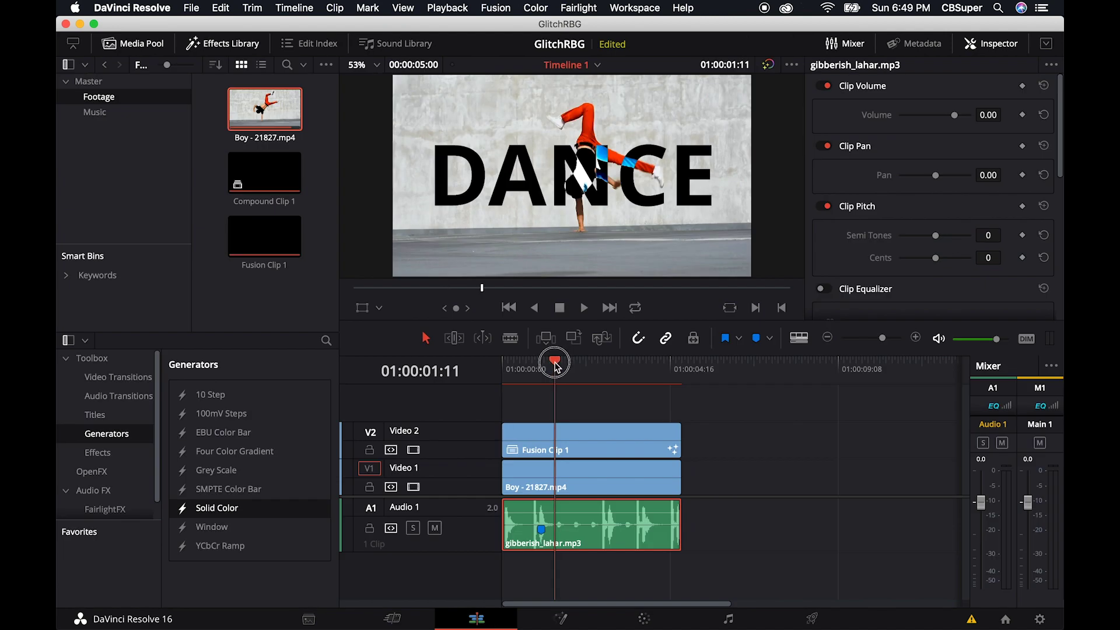
# - Delete Marker 1 from the timeline
pyautogui.moveTo(558, 366); pyautogui.dragTo(551, 368)
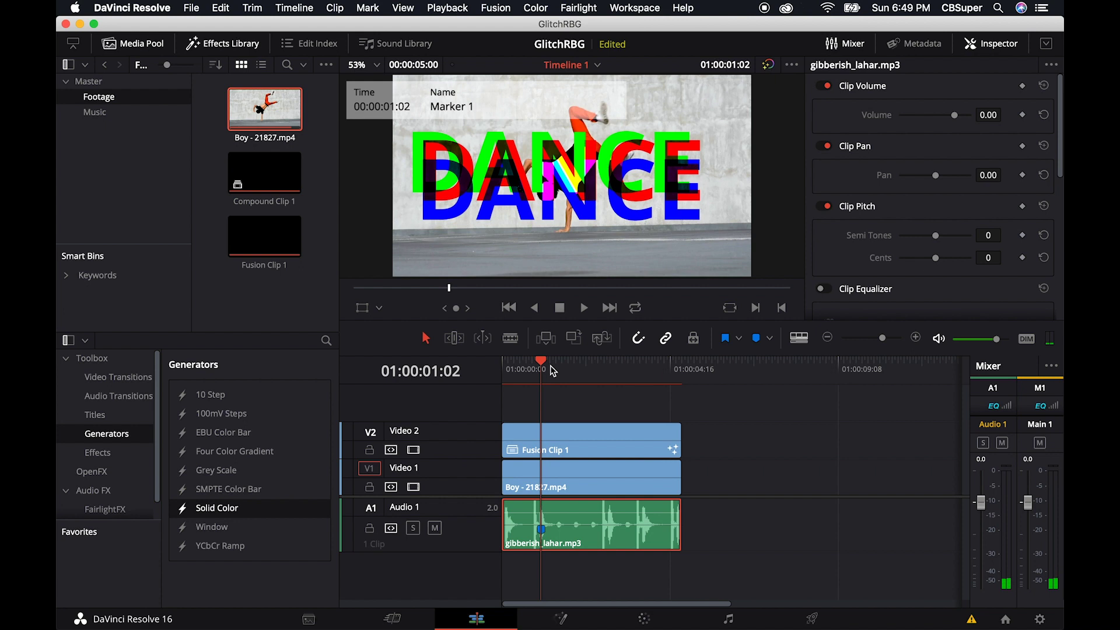
pyautogui.hotkey('shift', 'm')
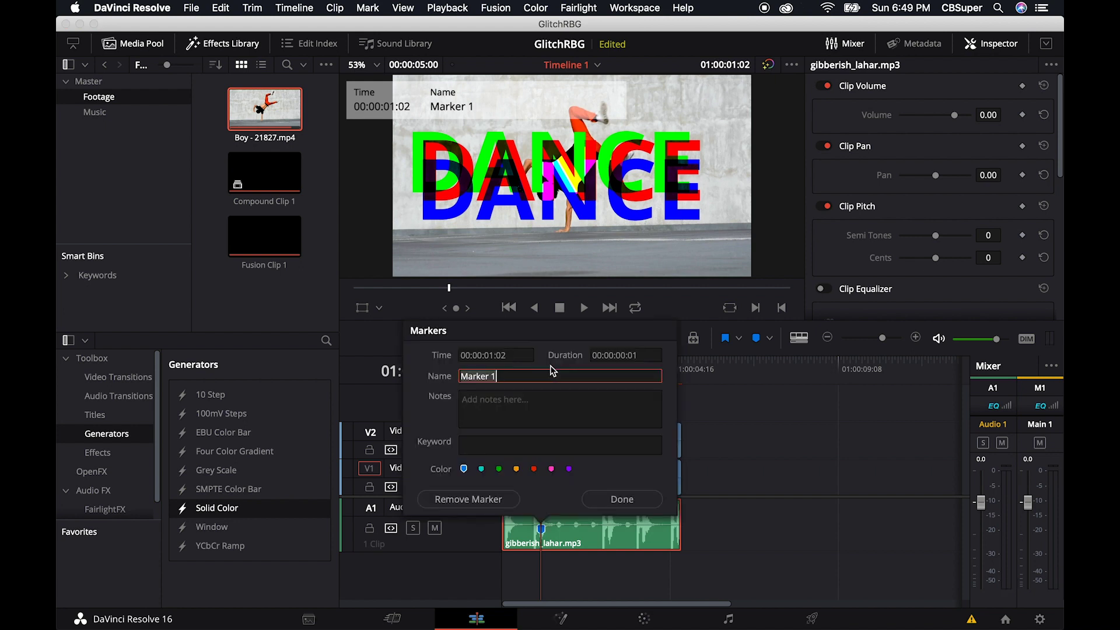
pyautogui.click(467, 501)
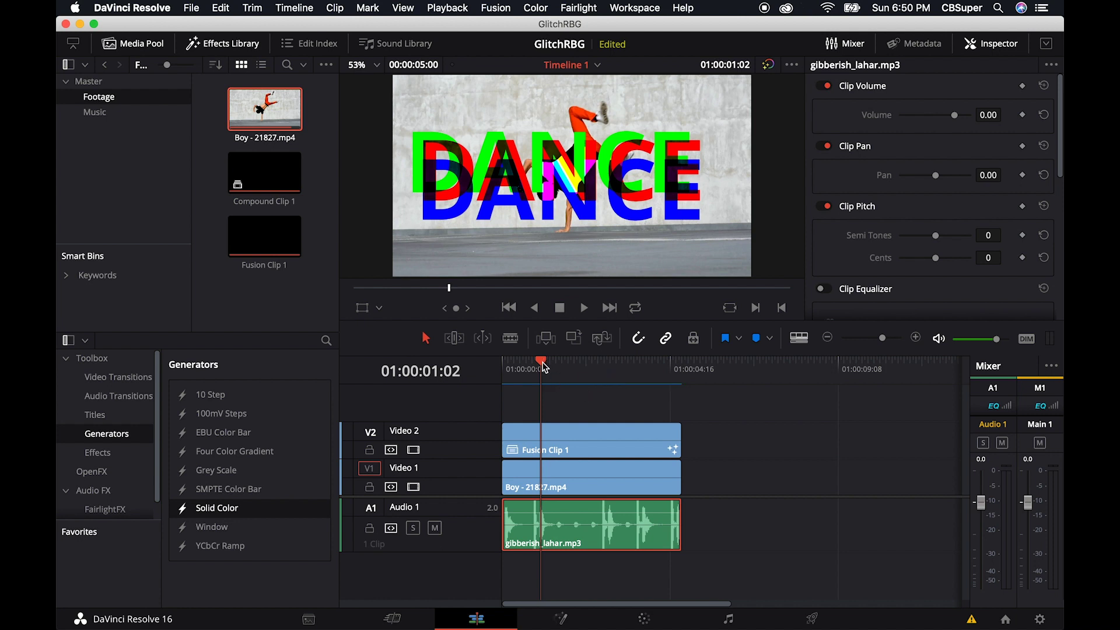
# - Play the glitching DANCE title, park on the RGB glitch frame, and switch to Fusion
pyautogui.moveTo(543, 367); pyautogui.dragTo(520, 368)
pyautogui.press('space')
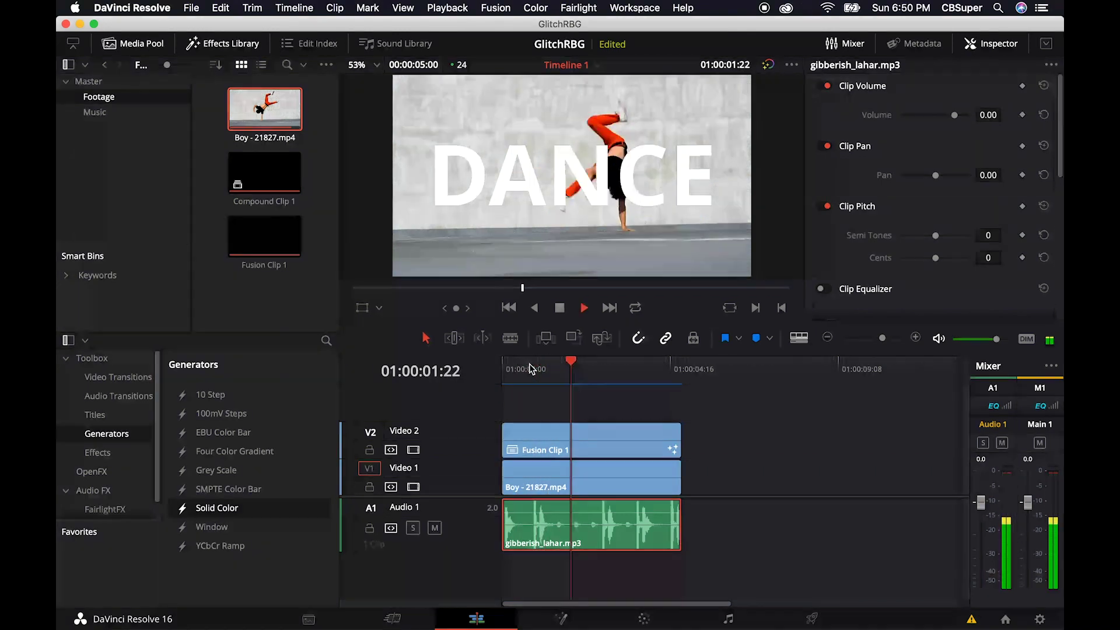
pyautogui.press('space')
pyautogui.moveTo(620, 365); pyautogui.dragTo(560, 373)
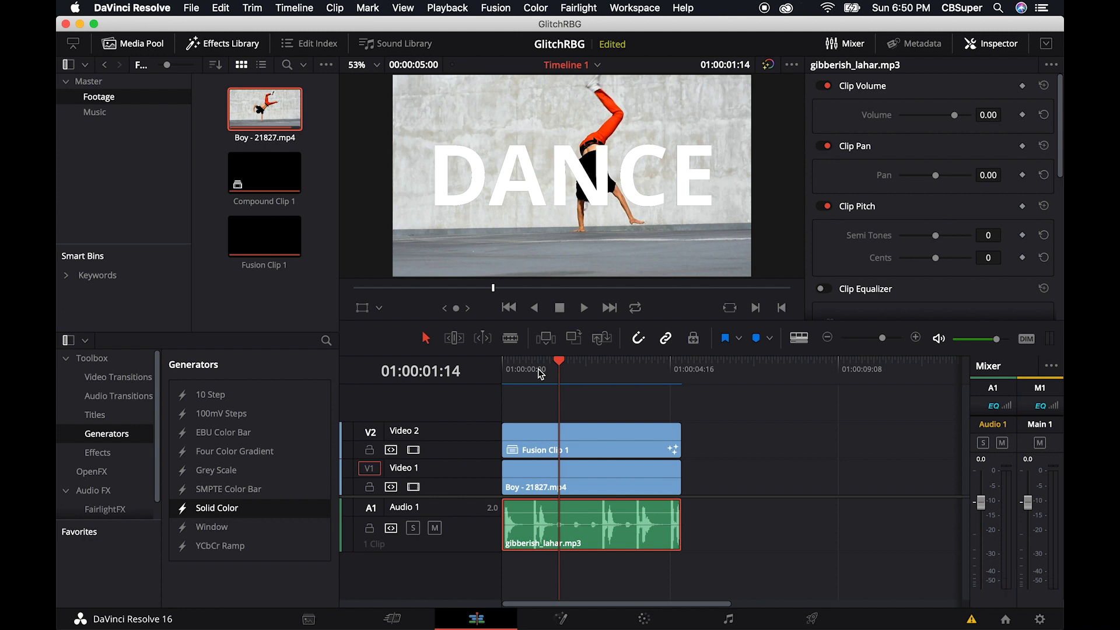
pyautogui.moveTo(558, 379); pyautogui.dragTo(542, 368)
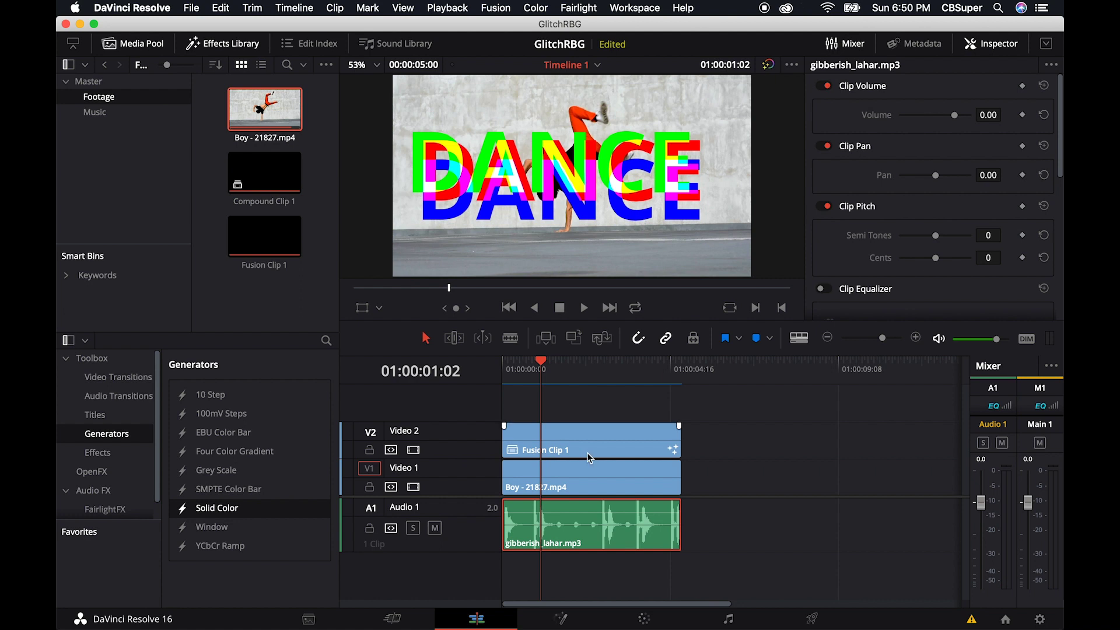
pyautogui.click(560, 618)
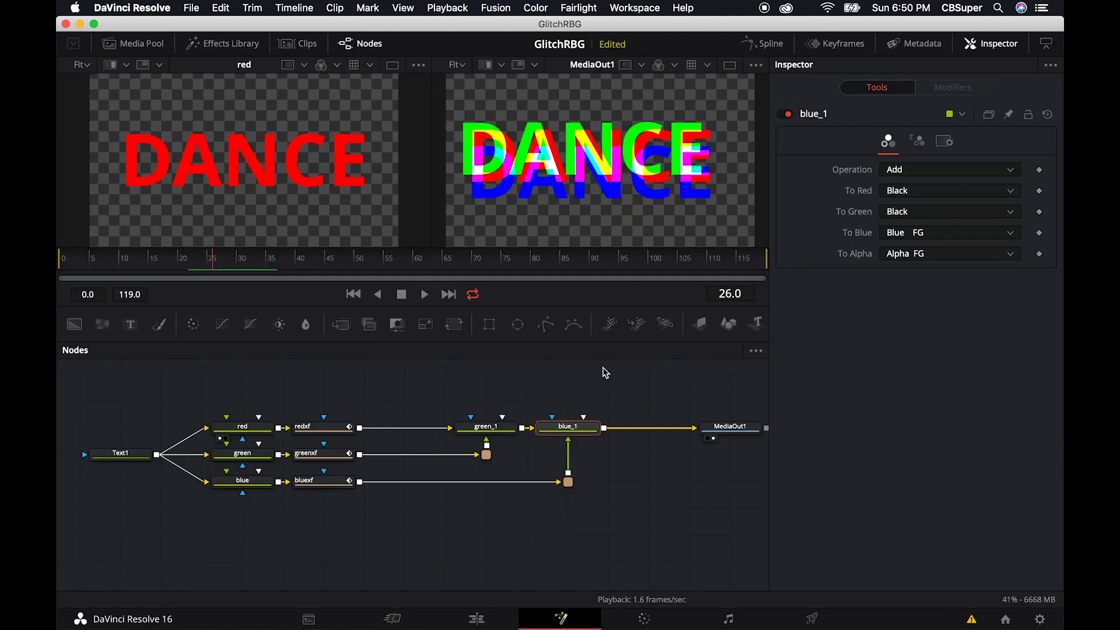
# - Turn on Motion Blur in the settings of redxf, greenxf and bluexf
pyautogui.moveTo(325, 434)
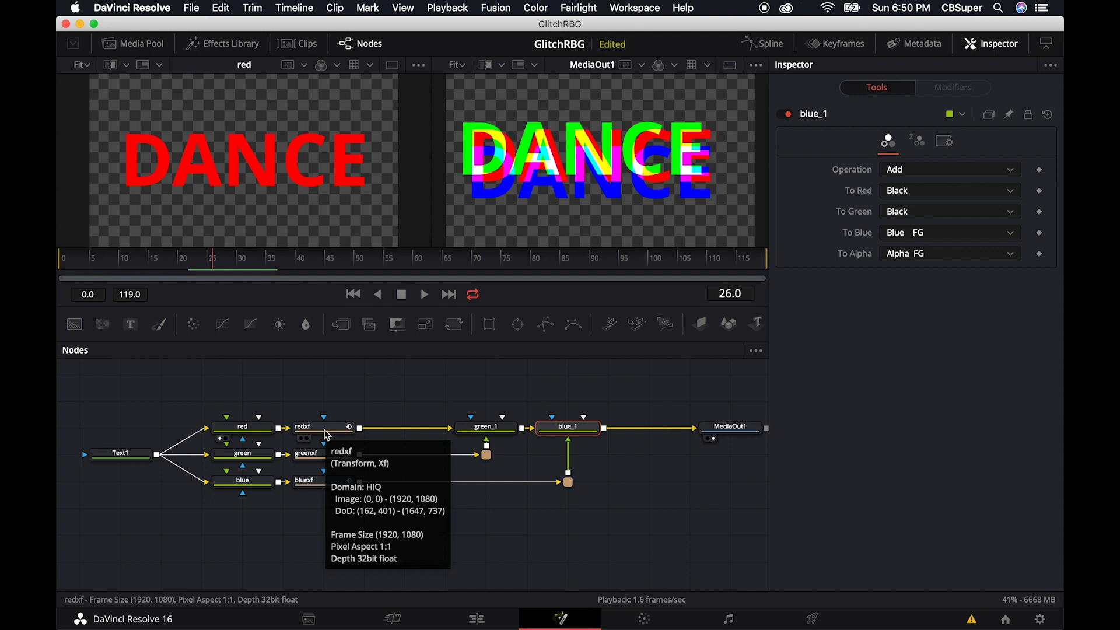
pyautogui.click(326, 433)
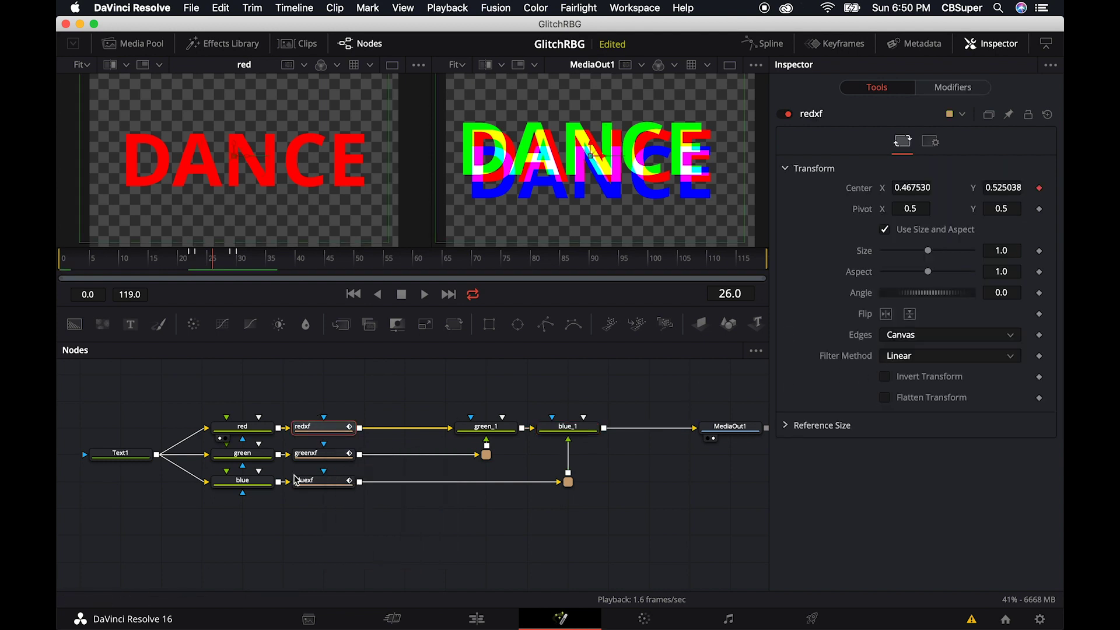
pyautogui.click(933, 144)
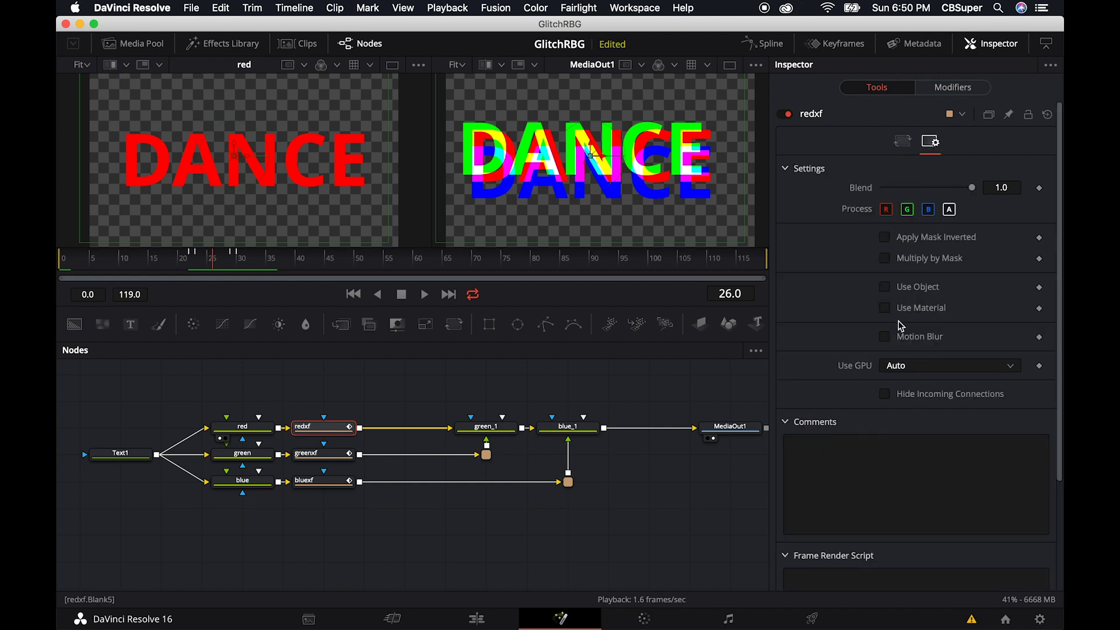
pyautogui.click(885, 337)
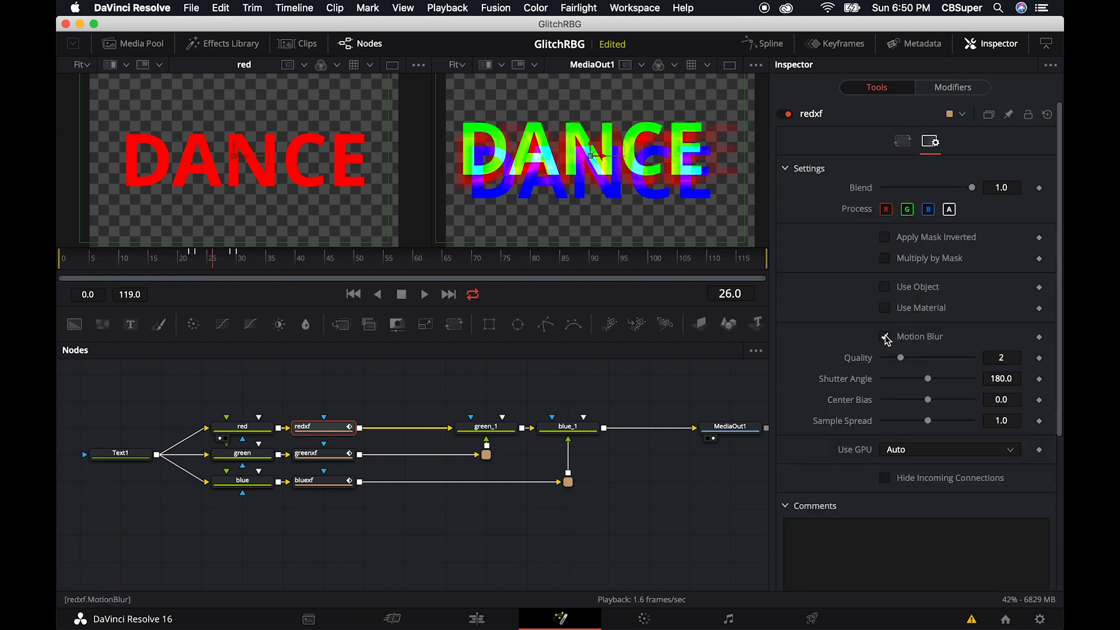
pyautogui.click(333, 455)
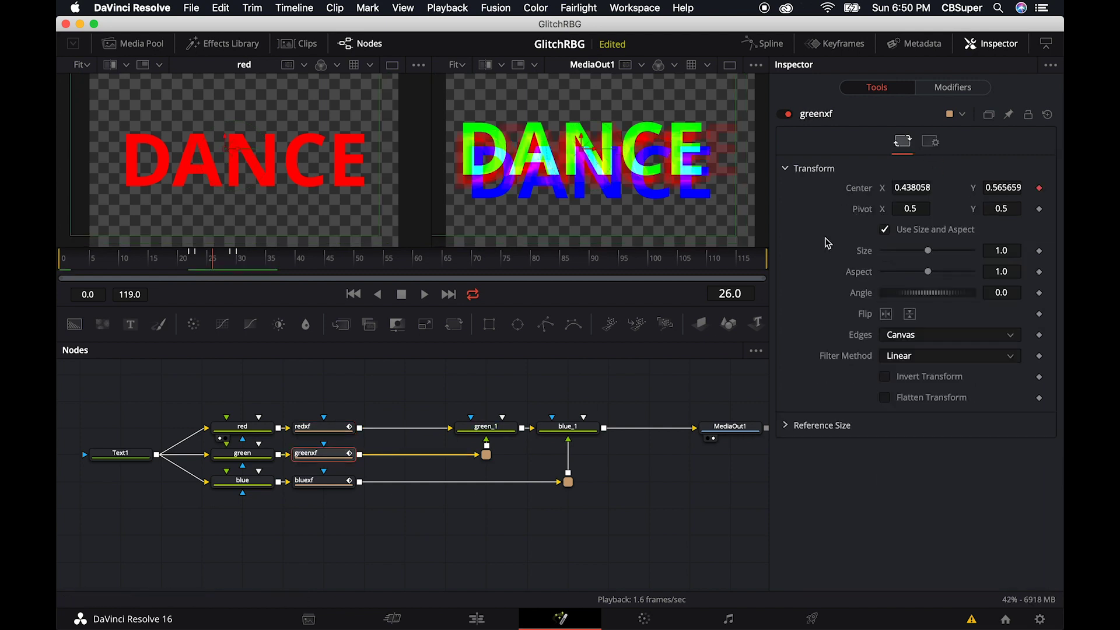
pyautogui.click(931, 142)
pyautogui.click(887, 338)
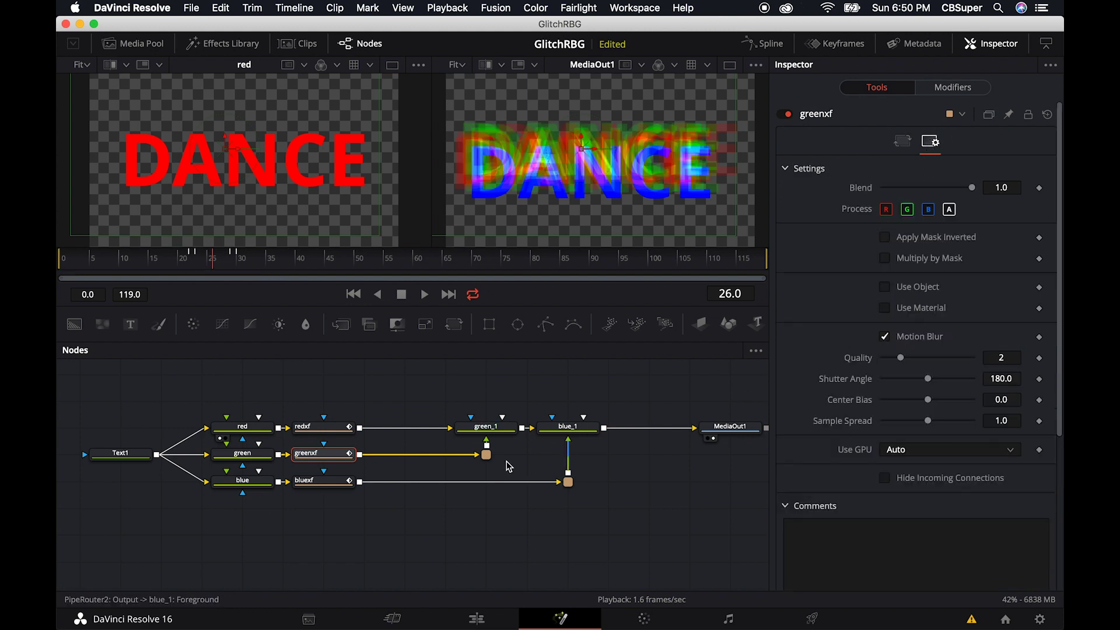
pyautogui.click(334, 482)
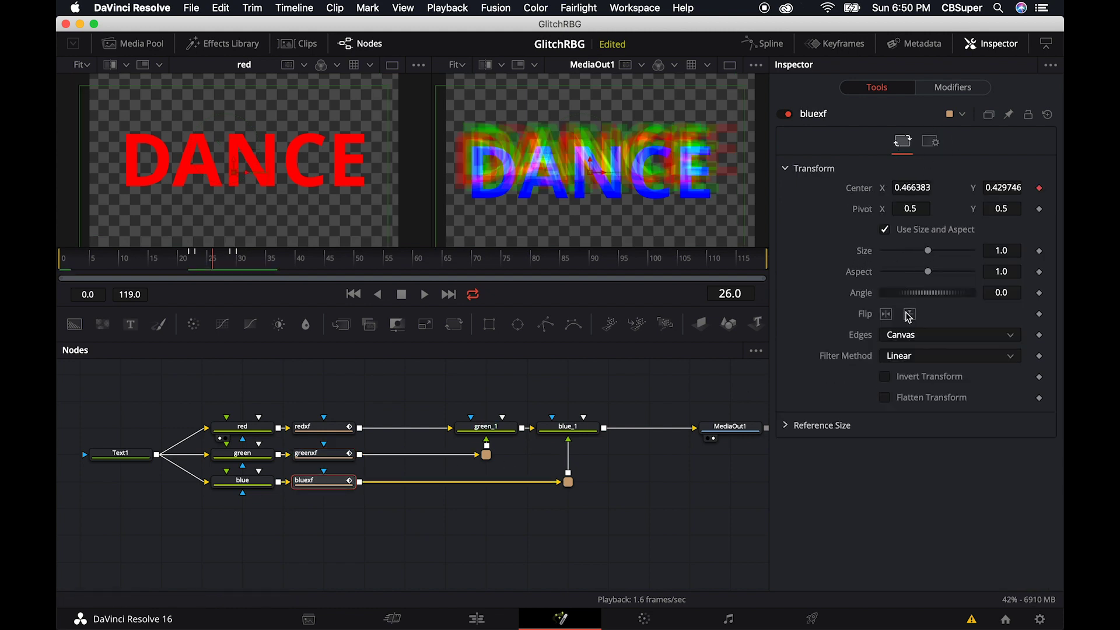
pyautogui.click(932, 141)
pyautogui.click(885, 337)
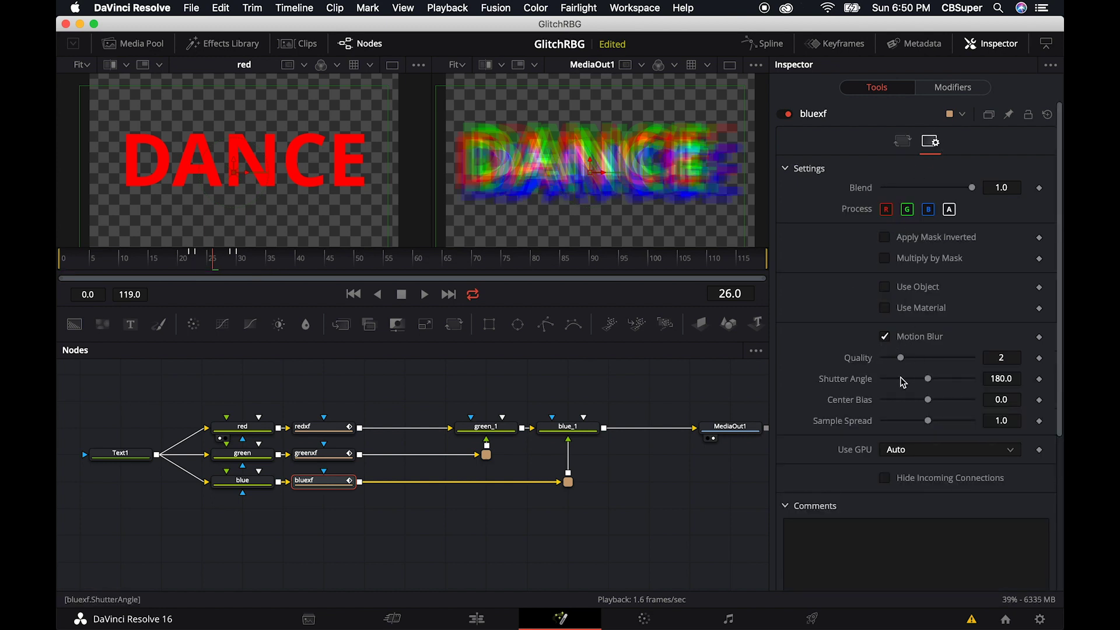
# - Lengthen bluexf's shutter angle to about 340, then return to the Edit timeline
pyautogui.moveTo(933, 384); pyautogui.dragTo(971, 384)
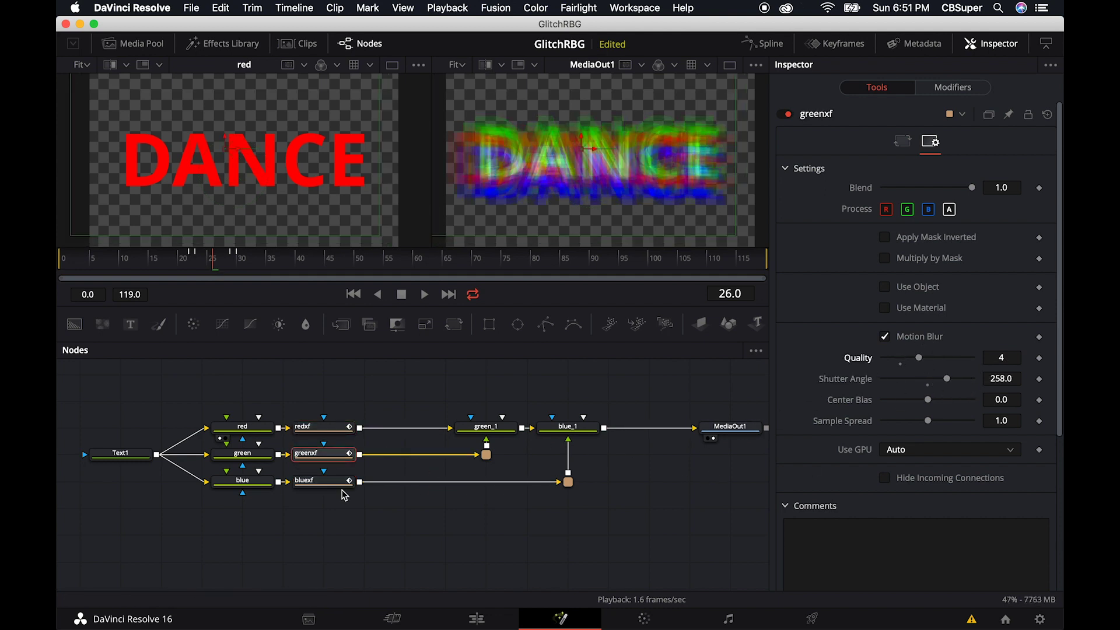
pyautogui.click(324, 480)
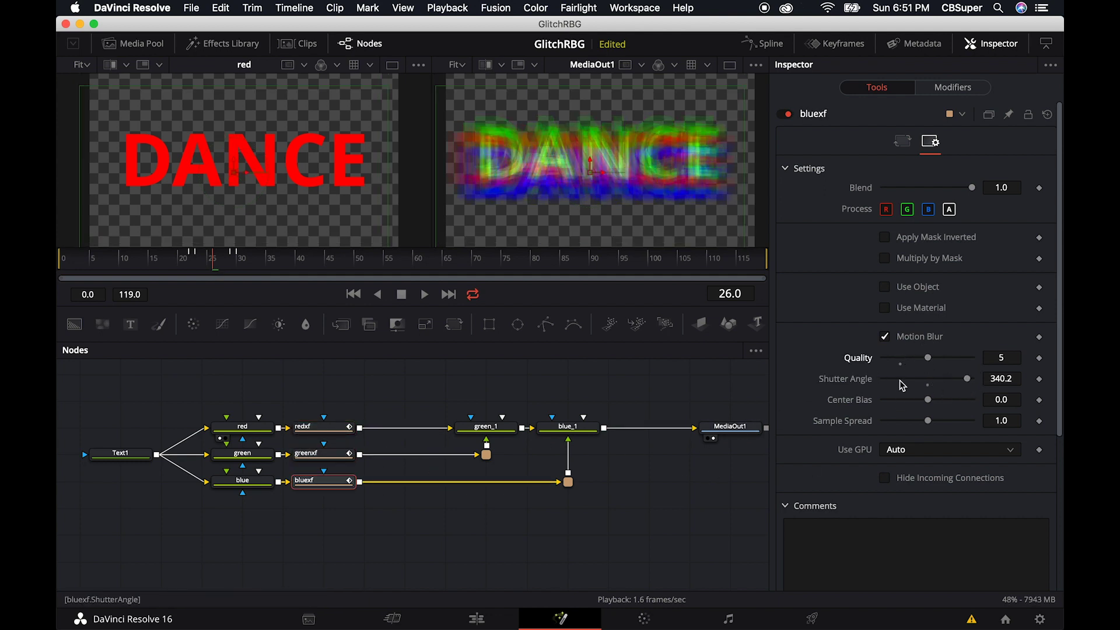
pyautogui.click(477, 618)
pyautogui.moveTo(521, 366)
pyautogui.mouseDown()
pyautogui.moveTo(587, 369)
pyautogui.moveTo(519, 369)
pyautogui.moveTo(531, 369)
pyautogui.mouseUp()
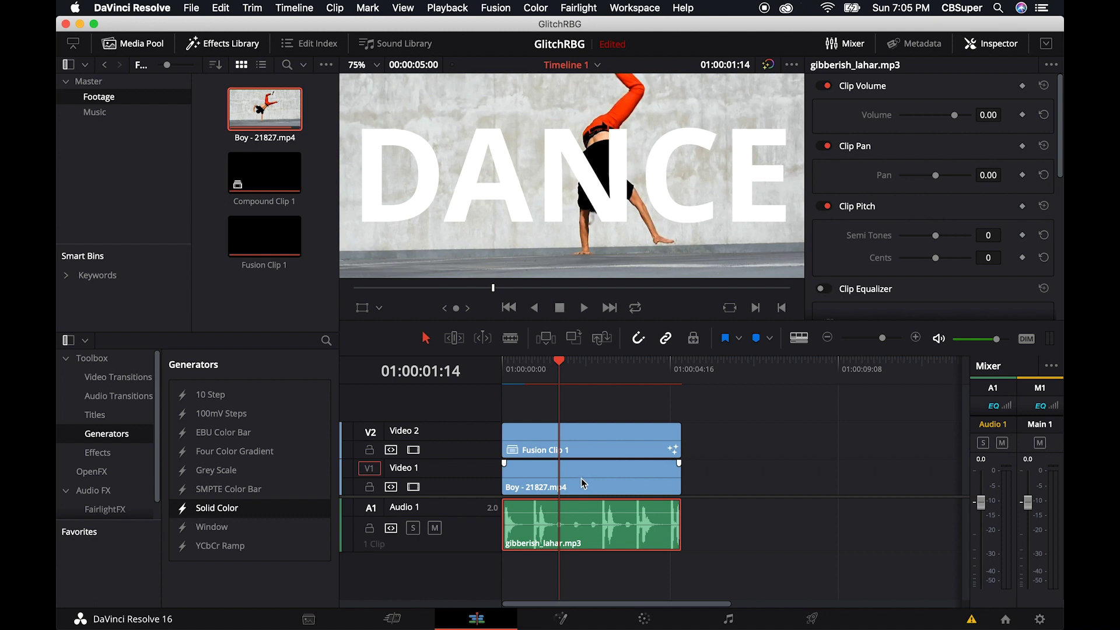
# - Set Fusion Clip 1's composite mode to Exclusion in the Inspector
pyautogui.click(597, 452)
pyautogui.click(943, 115)
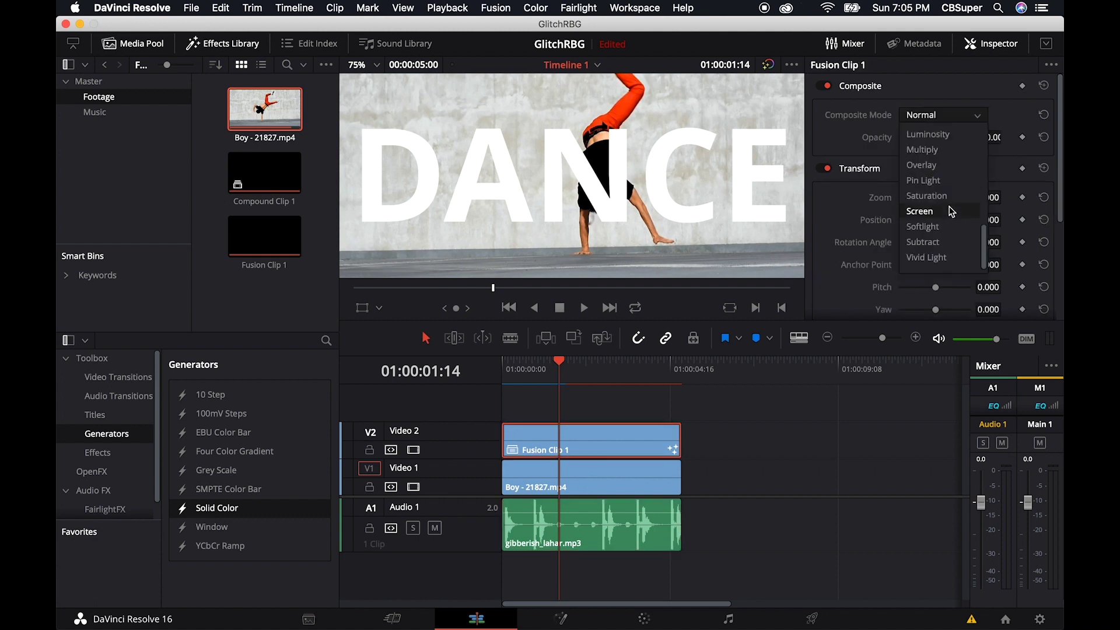
pyautogui.scroll(5, 947, 213)
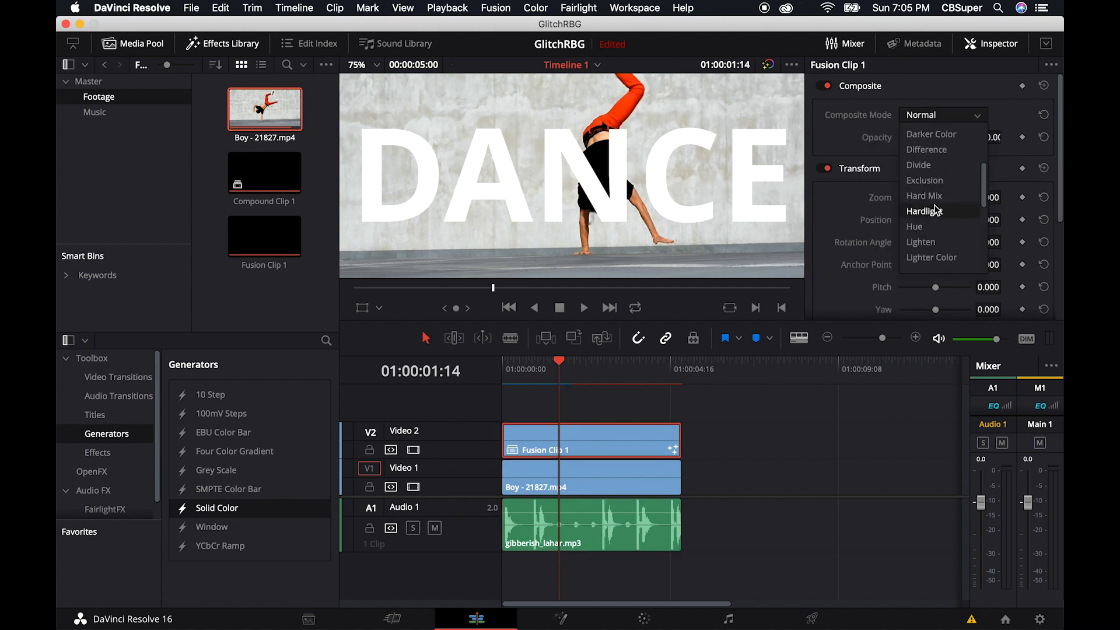
pyautogui.click(933, 210)
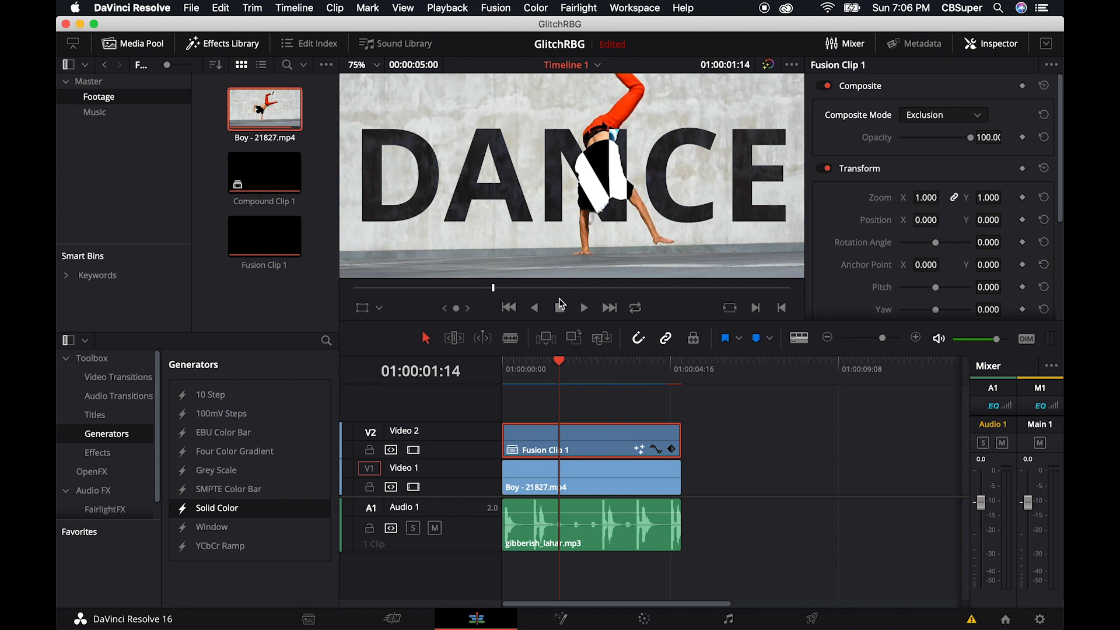
# - Play back the Exclusion blend, then move Fusion Clip 1 later on V2 past the dancer footage
pyautogui.moveTo(563, 376)
pyautogui.mouseDown()
pyautogui.moveTo(505, 374)
pyautogui.moveTo(569, 368)
pyautogui.mouseUp()
pyautogui.press('space')
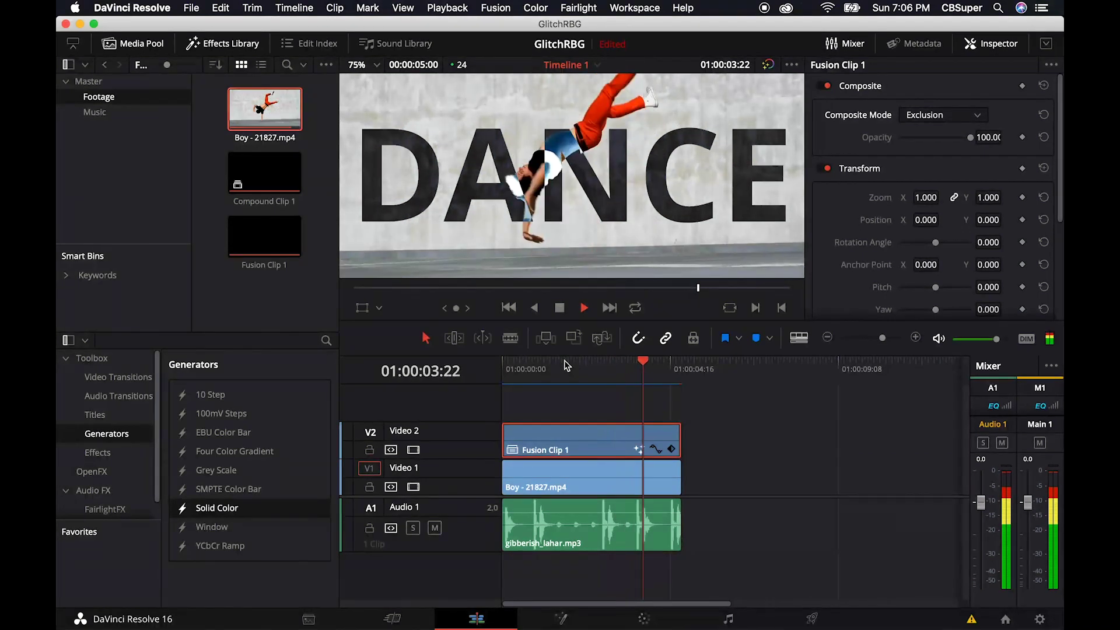
pyautogui.press('space')
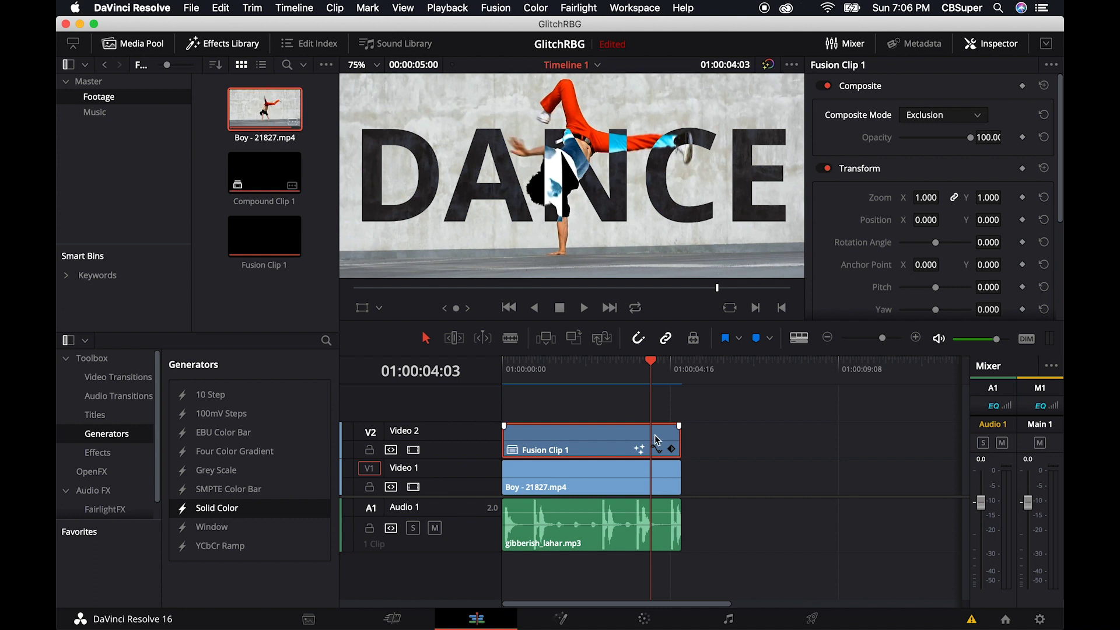
pyautogui.moveTo(569, 439); pyautogui.dragTo(772, 440)
# - Convert Boy - 21827.mp4 on V1 into Fusion Clip 2, then play up to the title
pyautogui.click(587, 475)
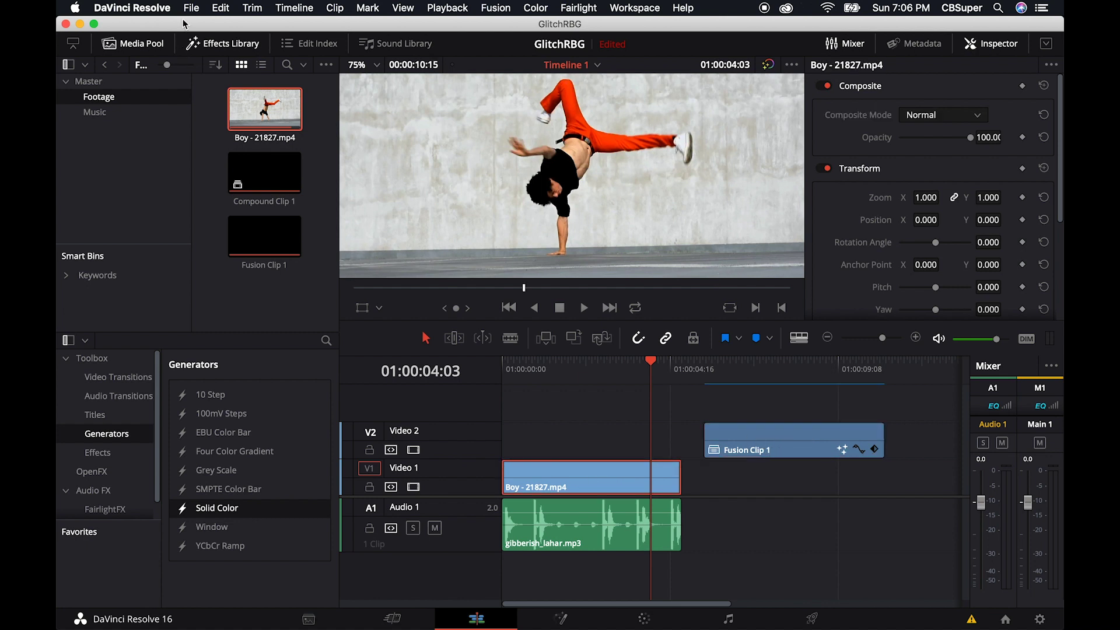
pyautogui.rightClick(572, 479)
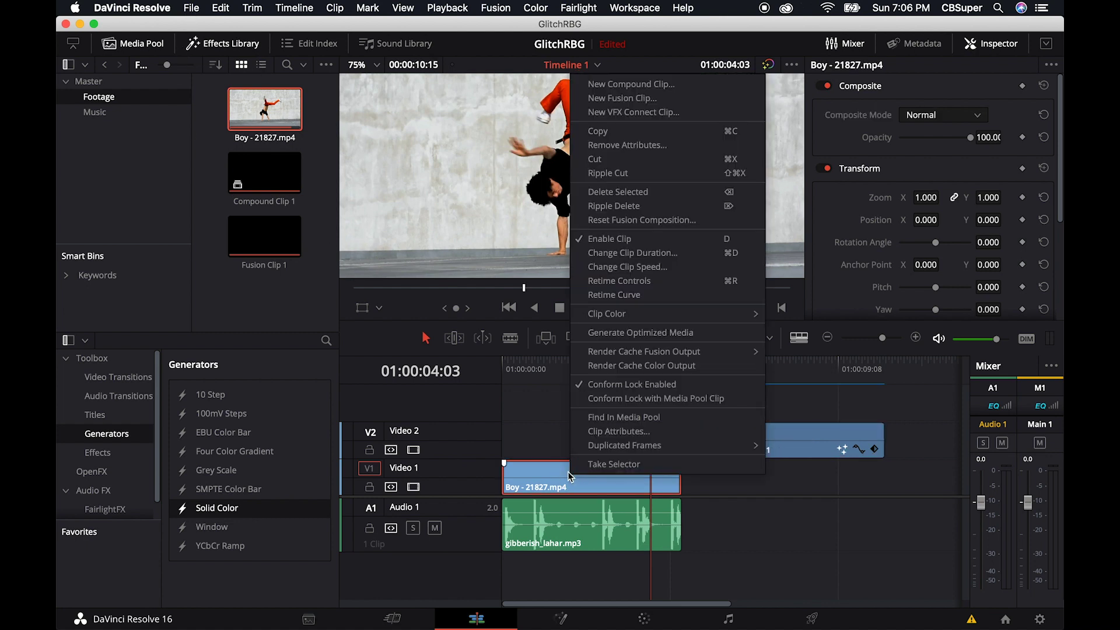
pyautogui.click(622, 98)
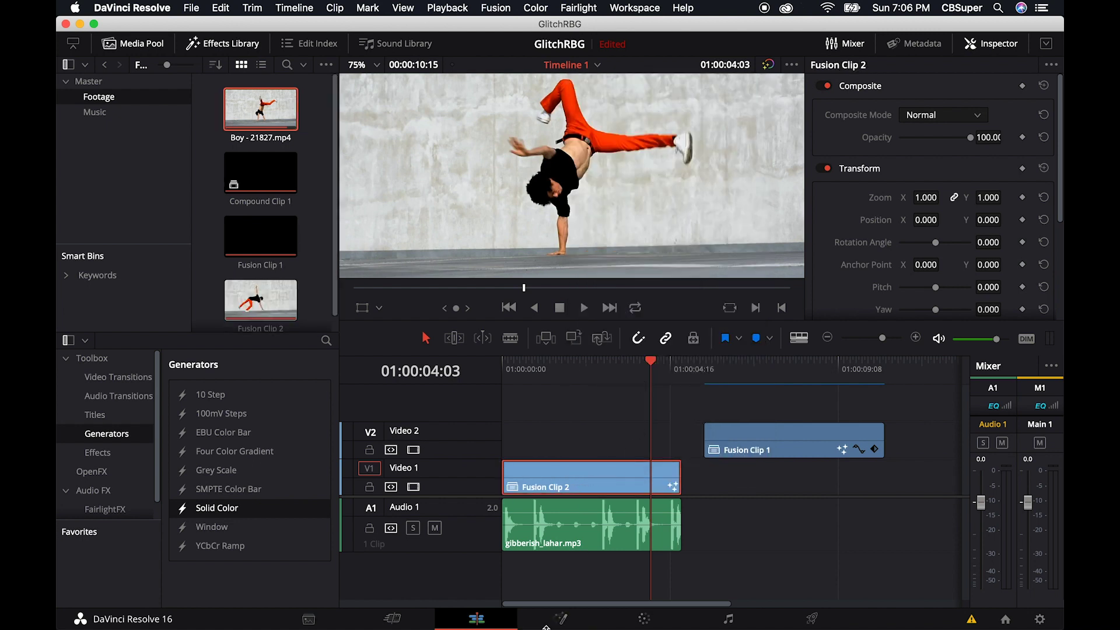
pyautogui.click(766, 449)
pyautogui.press('space')
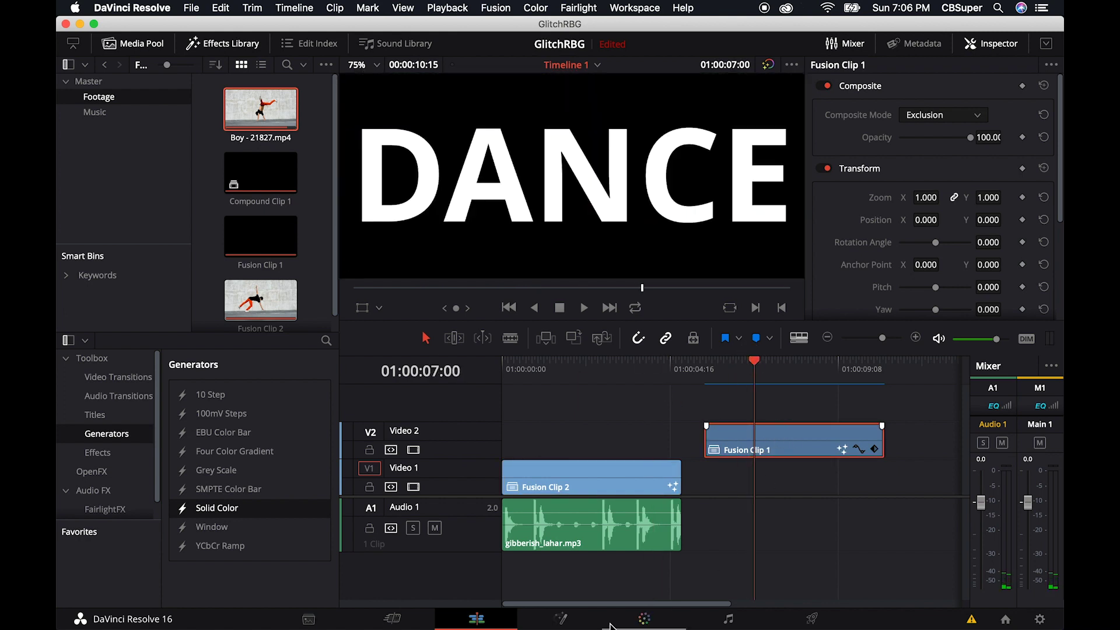
# - Select the DANCE title's entire RGB-split glitch node tree in Fusion for copying
pyautogui.click(560, 619)
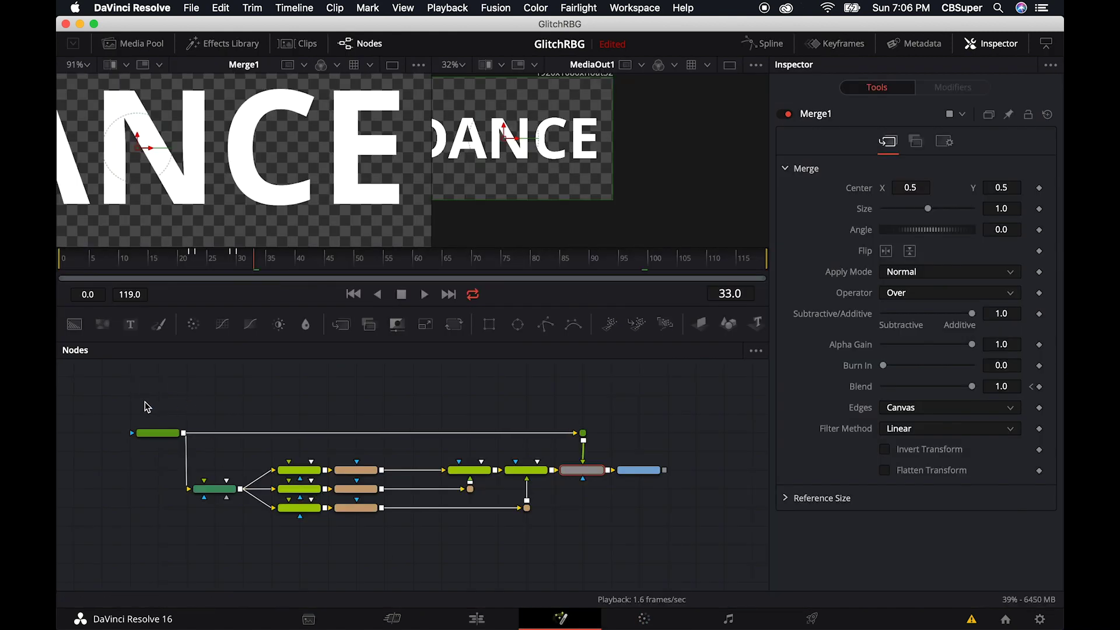
pyautogui.moveTo(126, 398); pyautogui.dragTo(677, 540)
pyautogui.click(585, 539)
pyautogui.moveTo(601, 416); pyautogui.dragTo(200, 535)
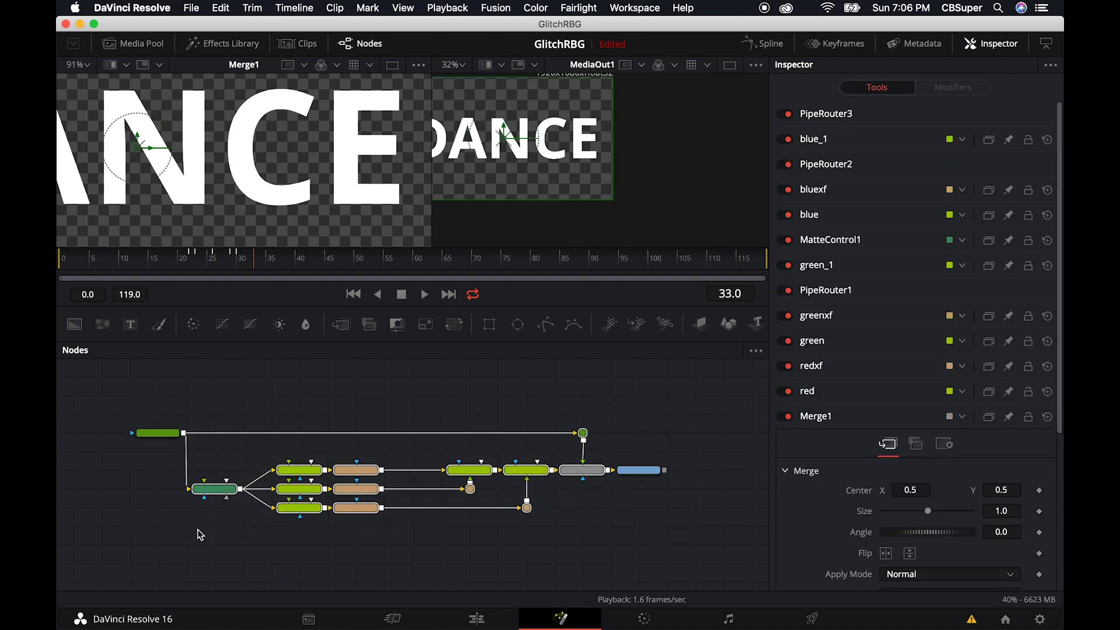
# - Open the breakdancer Fusion Clip 2 node tree and shift MediaOut1 right to make room
pyautogui.click(493, 618)
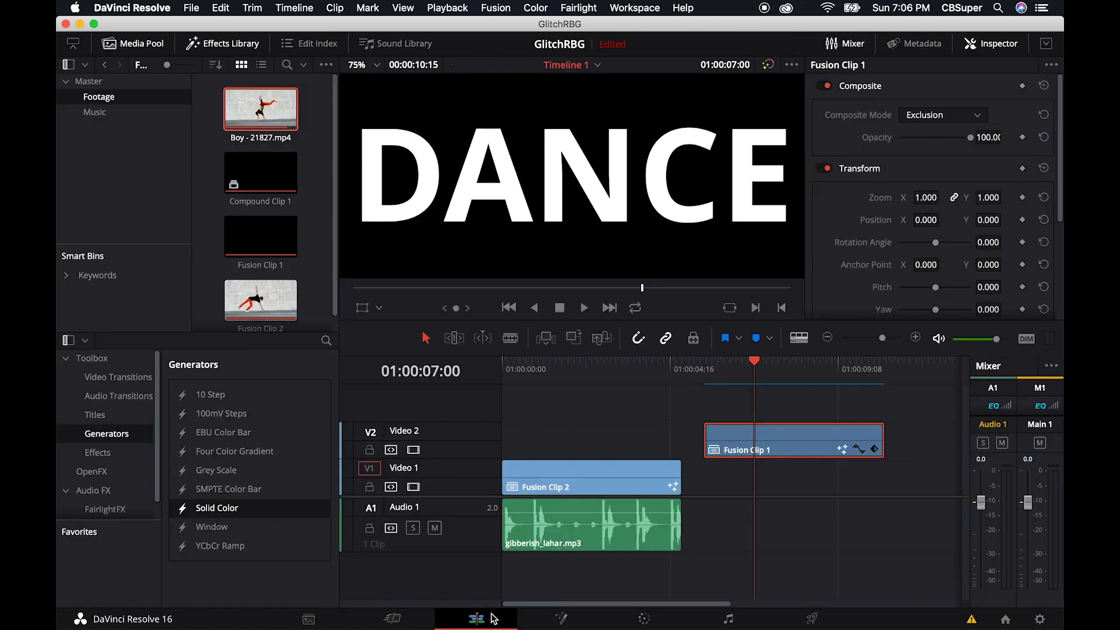
pyautogui.click(566, 488)
pyautogui.click(562, 367)
pyautogui.click(569, 621)
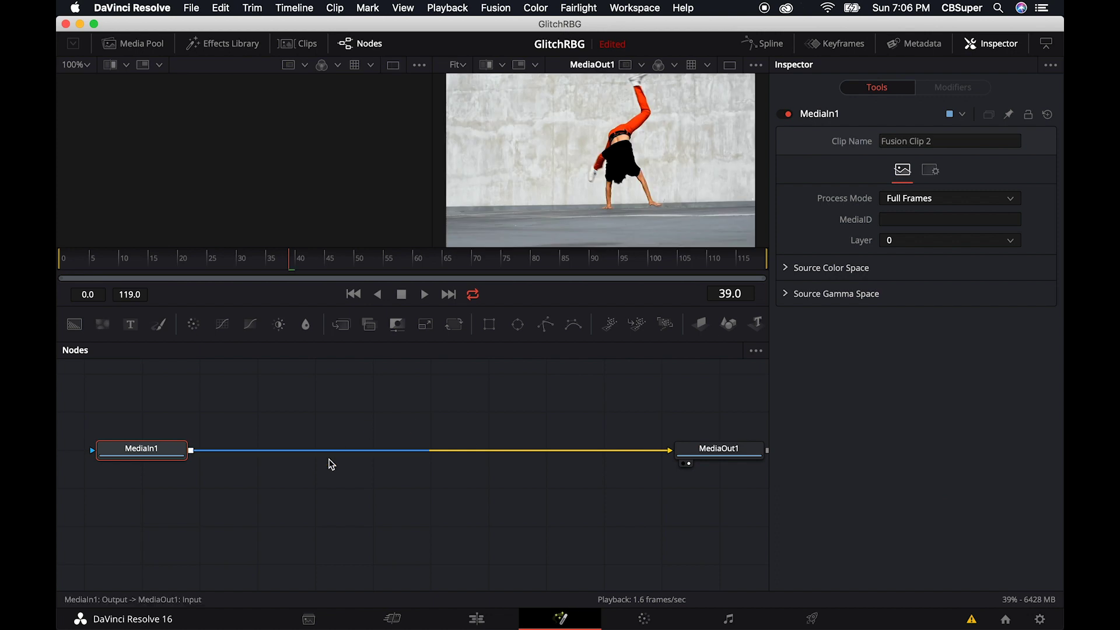
pyautogui.click(704, 451)
pyautogui.scroll(2, 565, 453)
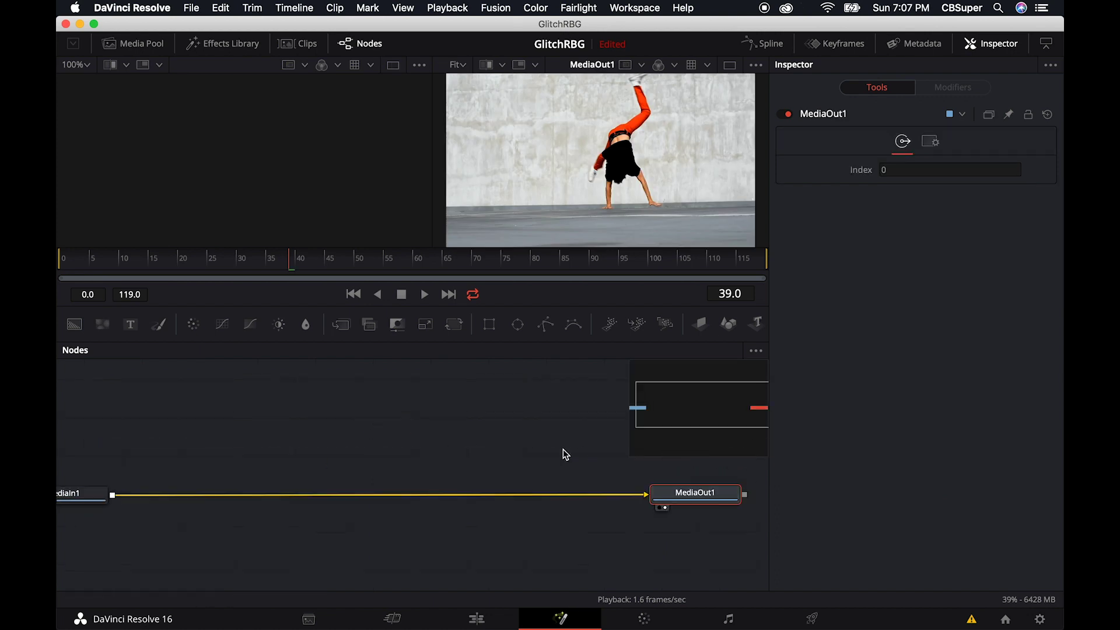
pyautogui.scroll(-3, 478, 465)
pyautogui.moveTo(584, 478); pyautogui.dragTo(668, 478)
# - Paste the glitch nodes below MediaIn1 and MediaOut1 and disconnect MediaIn1 from MediaOut1
pyautogui.click(370, 453)
pyautogui.click(285, 479)
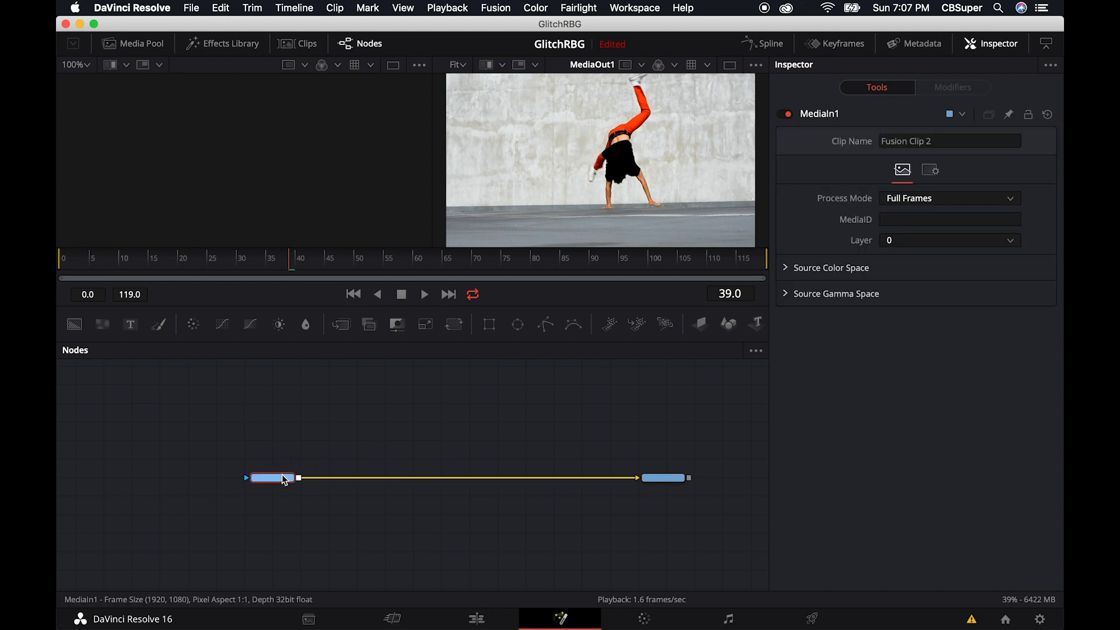
pyautogui.press('cmd+v')
pyautogui.moveTo(205, 447); pyautogui.dragTo(423, 471)
pyautogui.moveTo(312, 454); pyautogui.dragTo(179, 461)
pyautogui.moveTo(704, 455); pyautogui.dragTo(477, 516)
pyautogui.click(695, 450)
pyautogui.moveTo(741, 472); pyautogui.dragTo(302, 571)
# - Wire MediaIn1 into MatteControl1's Background and Merge1's output into MediaOut1
pyautogui.moveTo(298, 531); pyautogui.dragTo(320, 467)
pyautogui.scroll(3, 201, 467)
pyautogui.click(320, 506)
pyautogui.hscroll(10, 545, 540)
pyautogui.moveTo(358, 475); pyautogui.dragTo(451, 496)
pyautogui.click(478, 501)
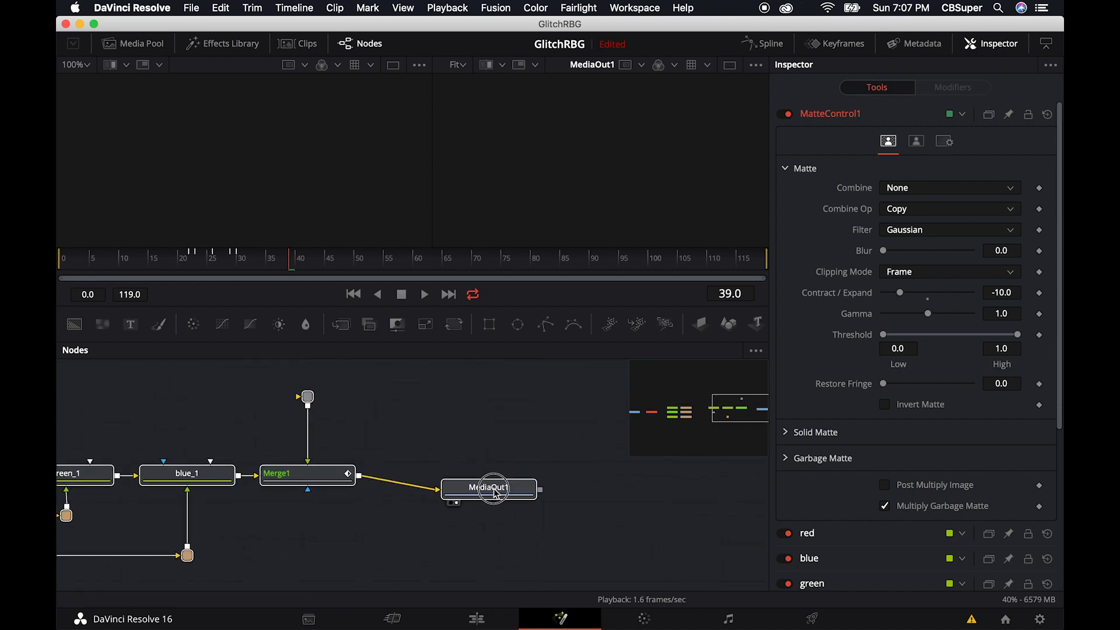
# - Move the playhead back to the start of the timeline
pyautogui.scroll(-5, 518, 528)
pyautogui.hscroll(-5, 532, 536)
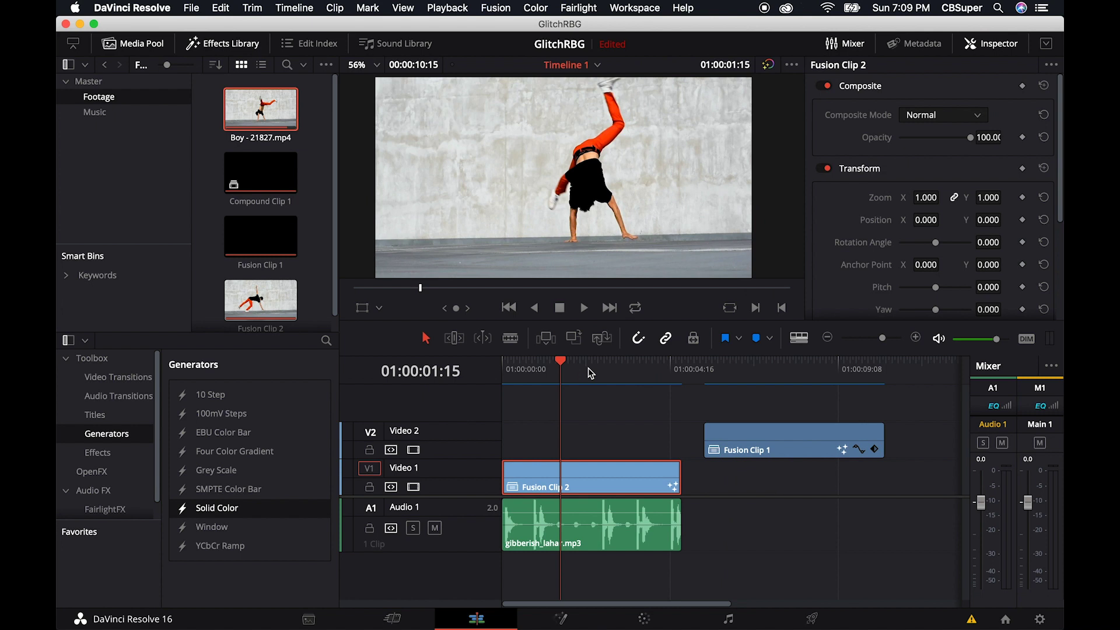
pyautogui.moveTo(560, 369); pyautogui.dragTo(509, 372)
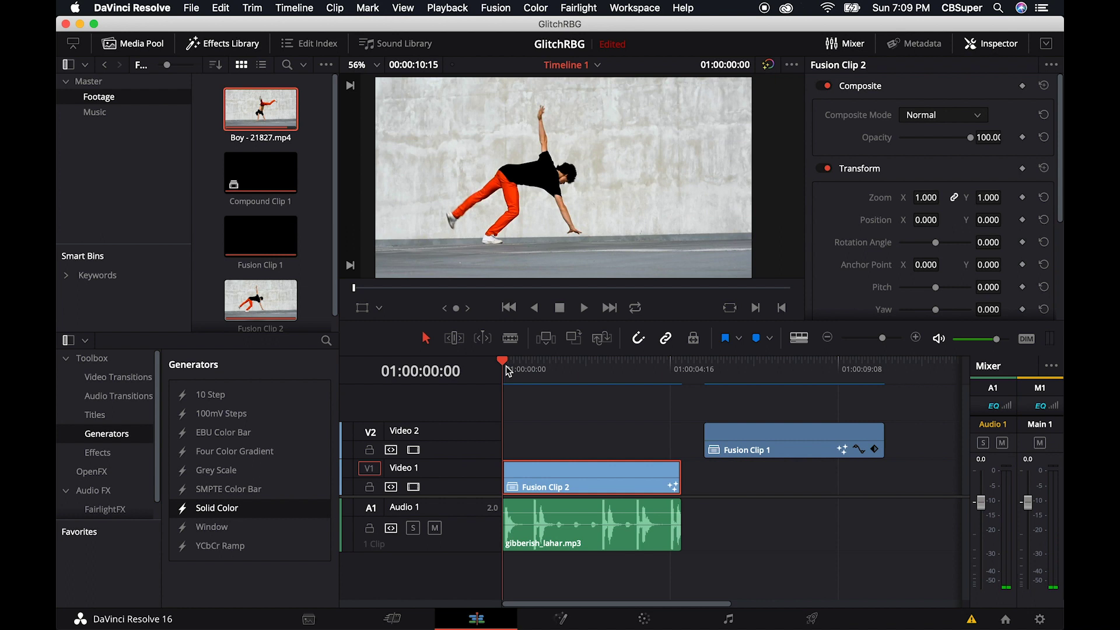
# - Play and scrub the glitching breakdancer clip around one second, then reopen its Fusion node tree
pyautogui.press('space')
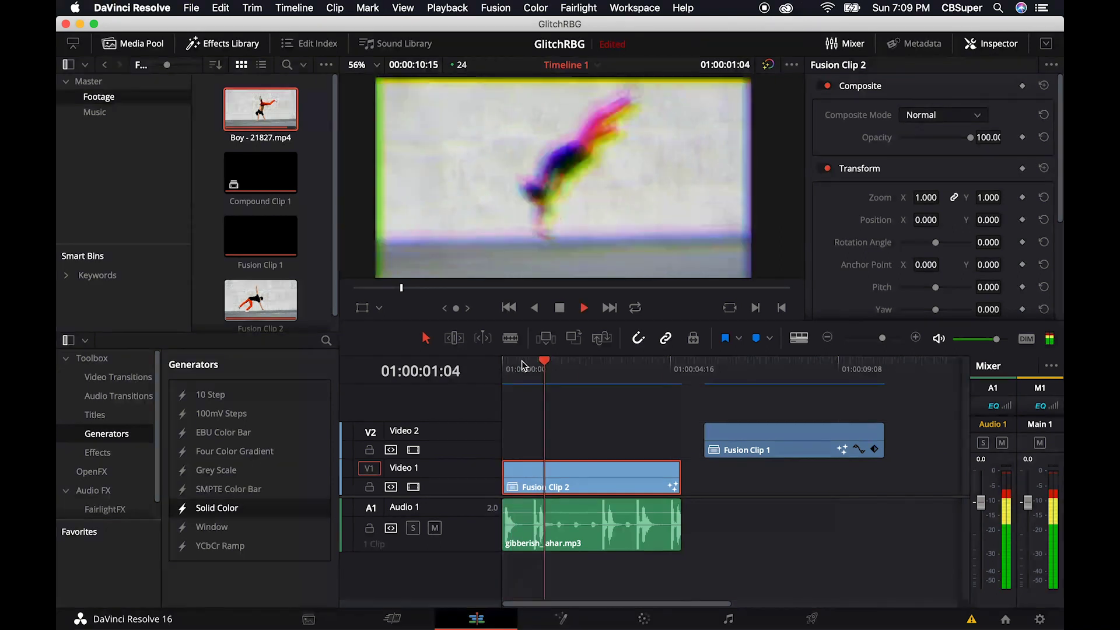
pyautogui.click(615, 359)
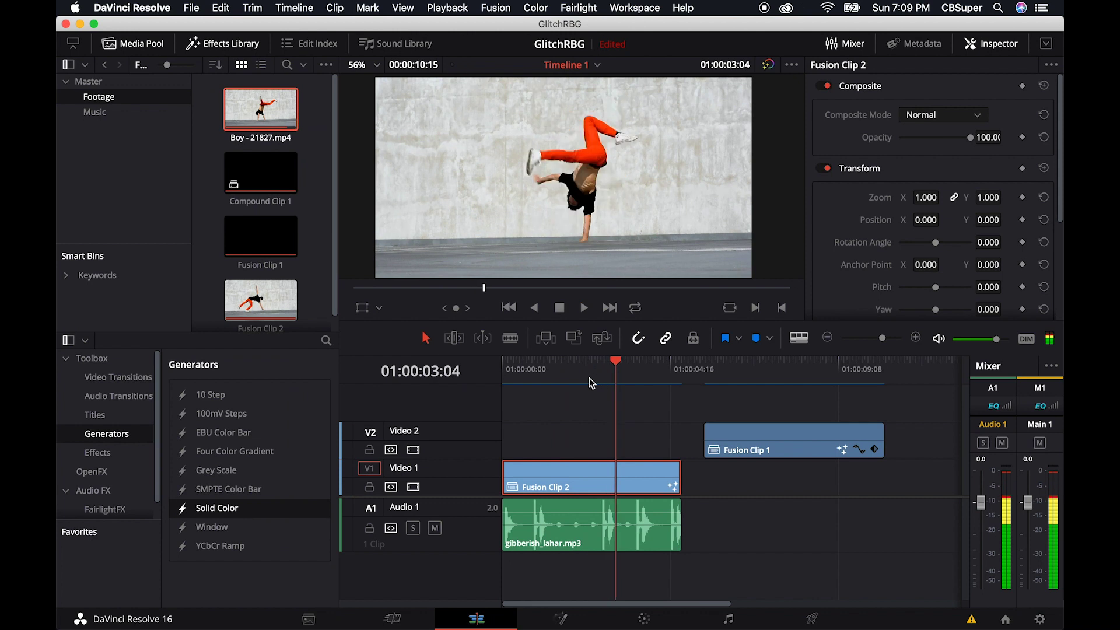
pyautogui.moveTo(615, 359); pyautogui.dragTo(542, 363)
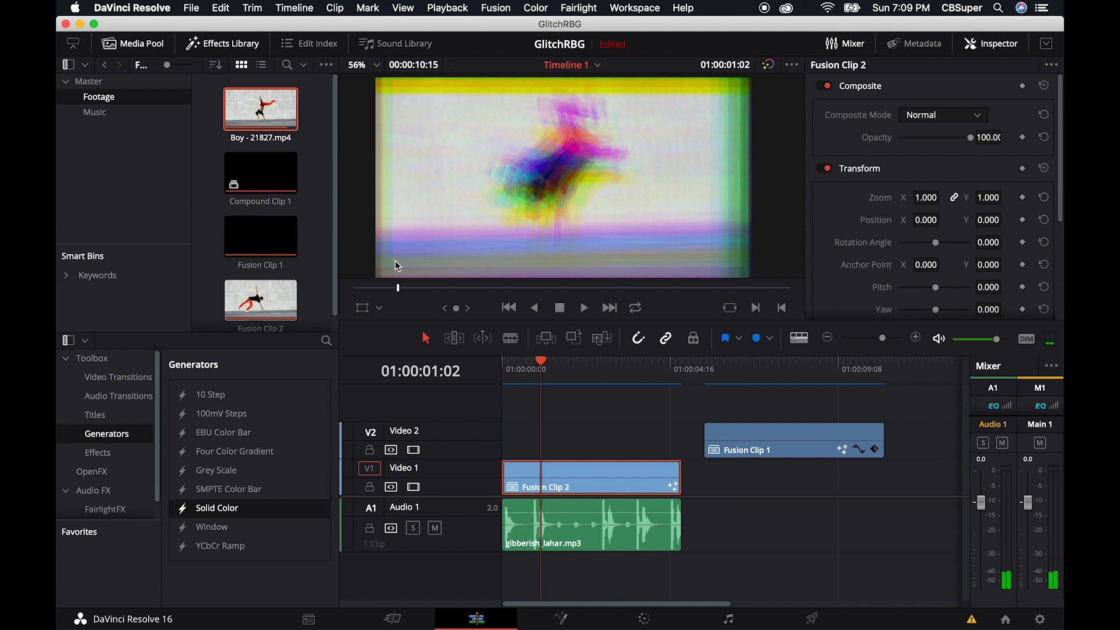
pyautogui.press('space')
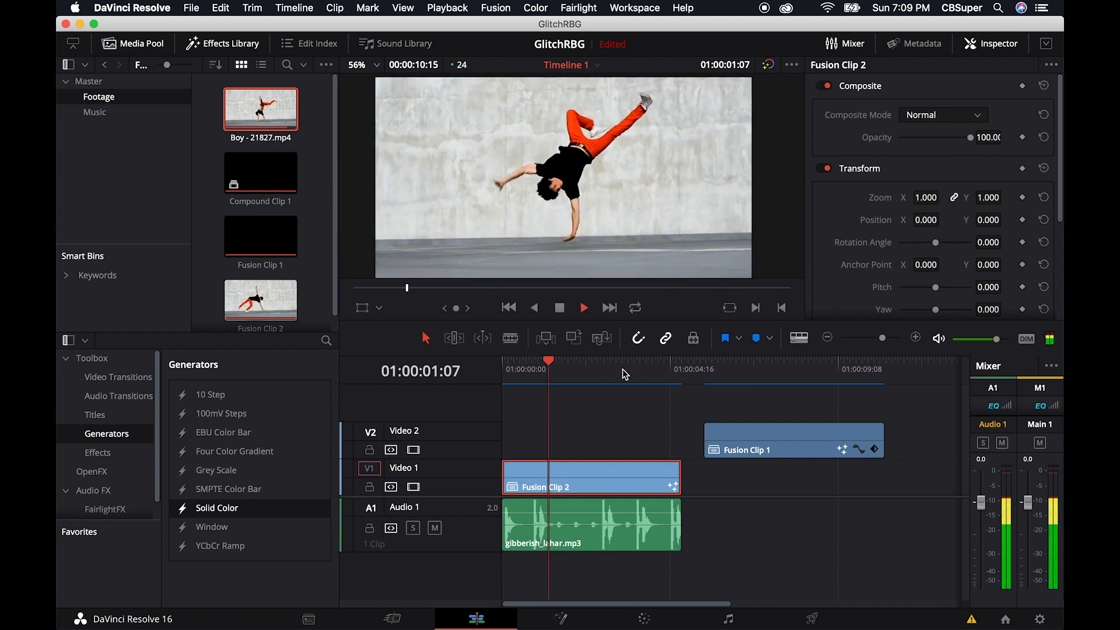
pyautogui.click(500, 365)
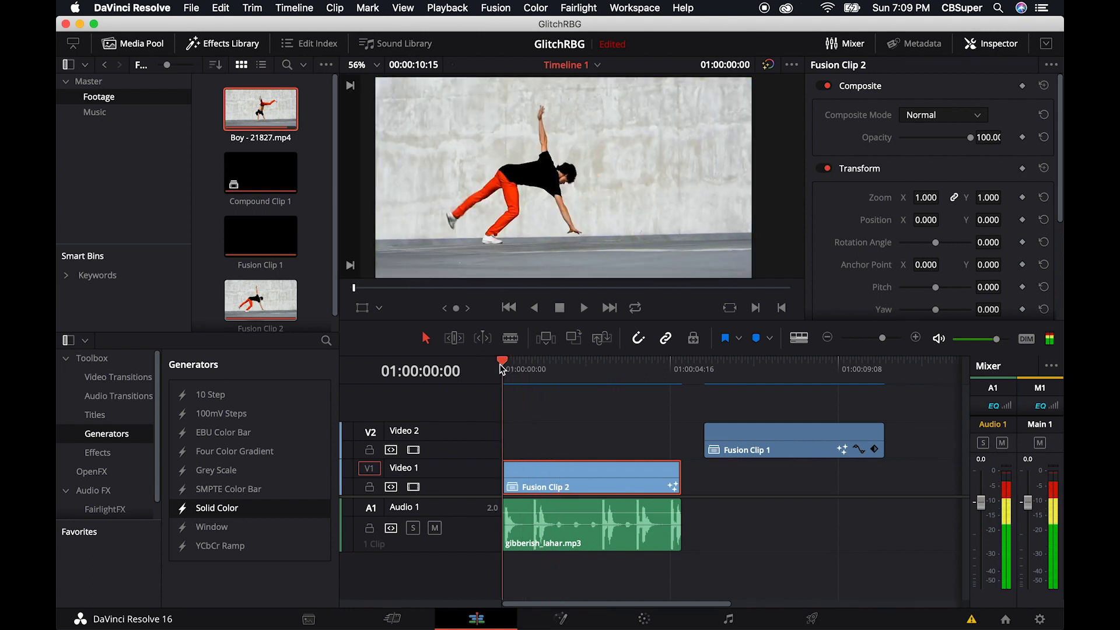
pyautogui.press('space')
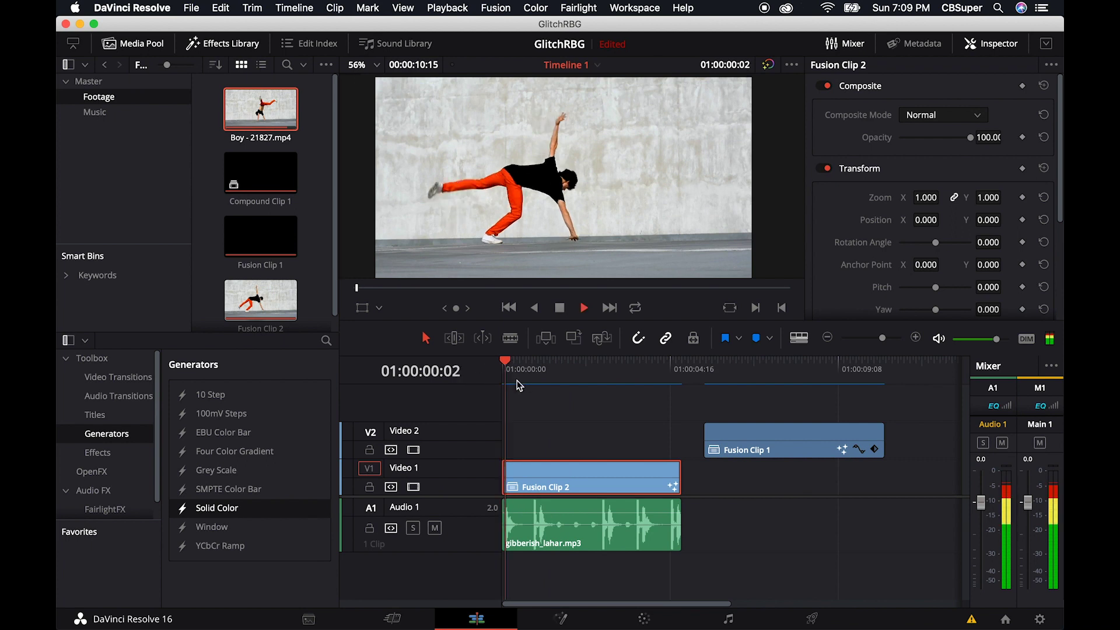
pyautogui.press('space')
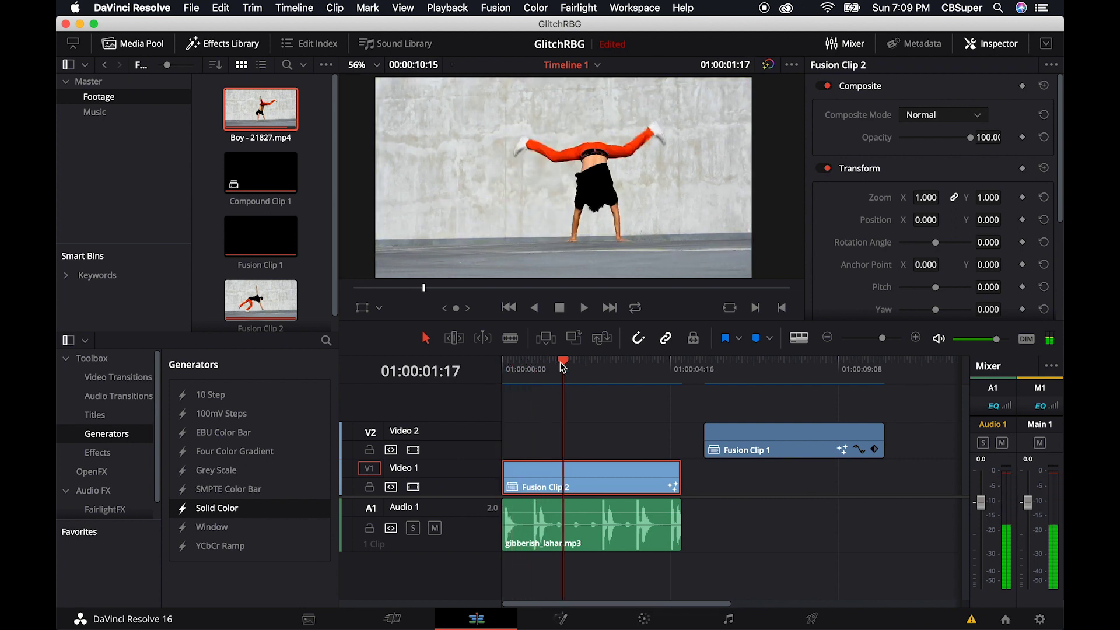
pyautogui.click(560, 619)
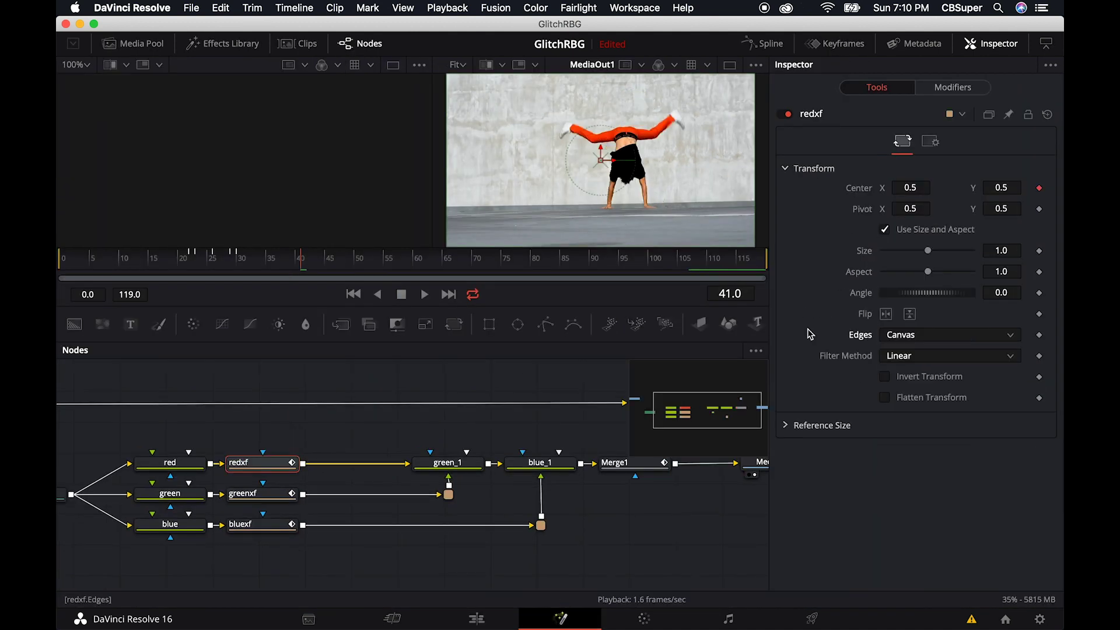
# - Set Edges to Mirror on redxf, greenxf and bluexf, then go back to the Edit page
pyautogui.click(929, 336)
pyautogui.click(900, 400)
pyautogui.click(251, 494)
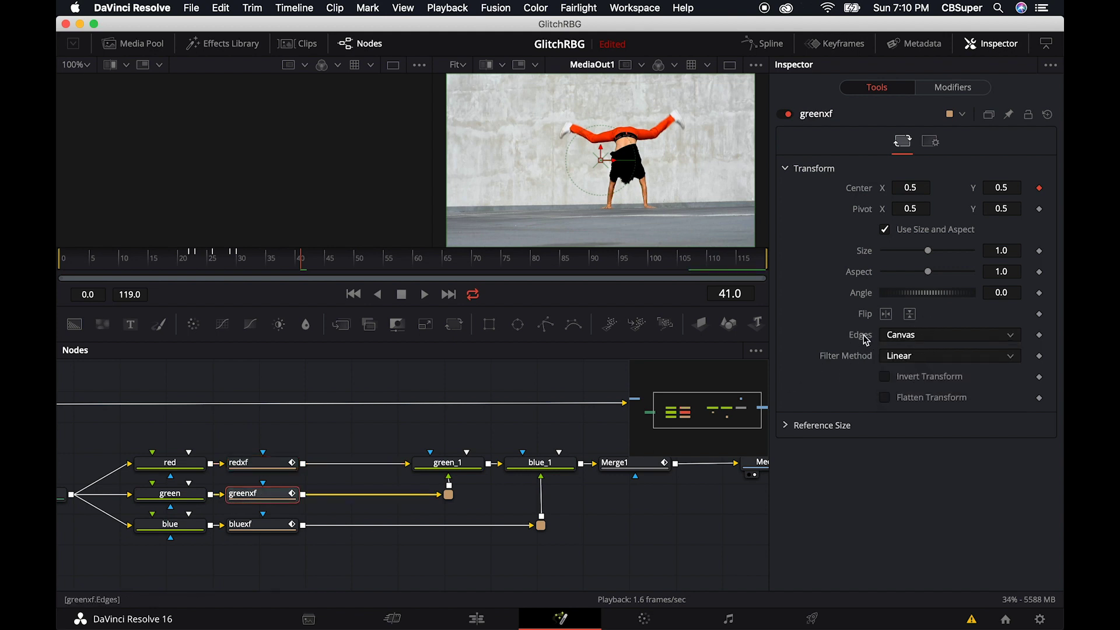
pyautogui.click(883, 338)
pyautogui.click(909, 398)
pyautogui.click(271, 526)
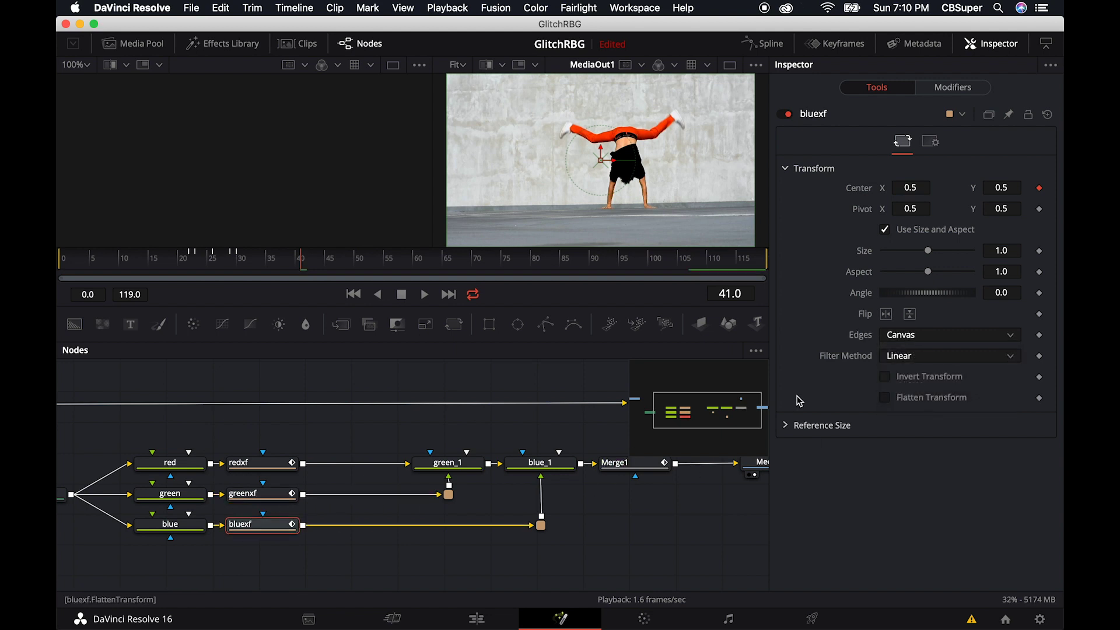
pyautogui.click(906, 338)
pyautogui.click(899, 400)
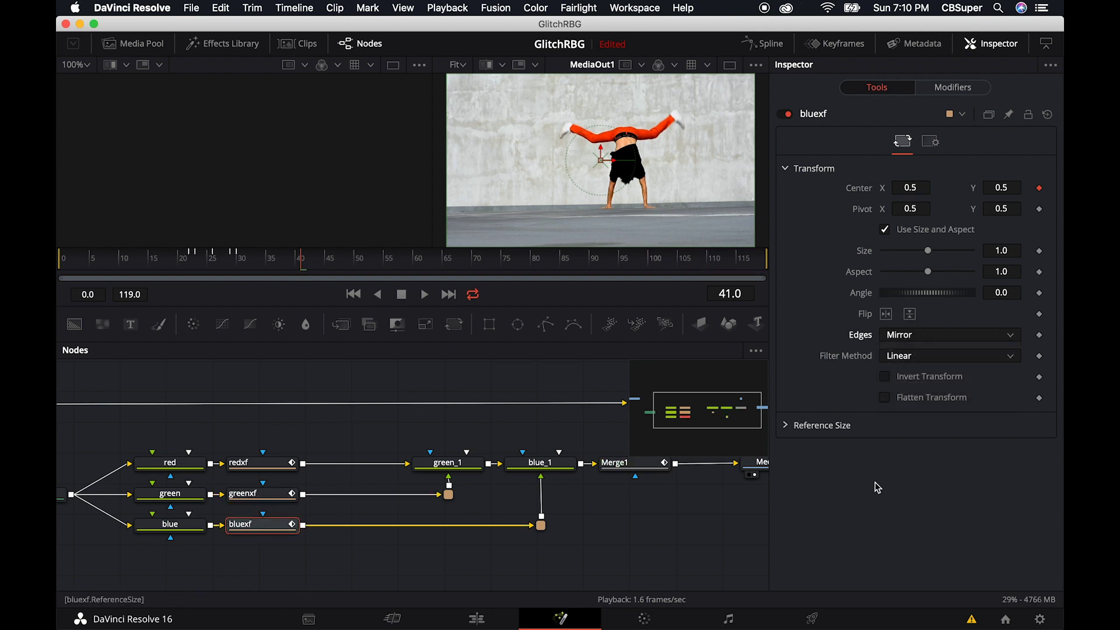
pyautogui.click(480, 617)
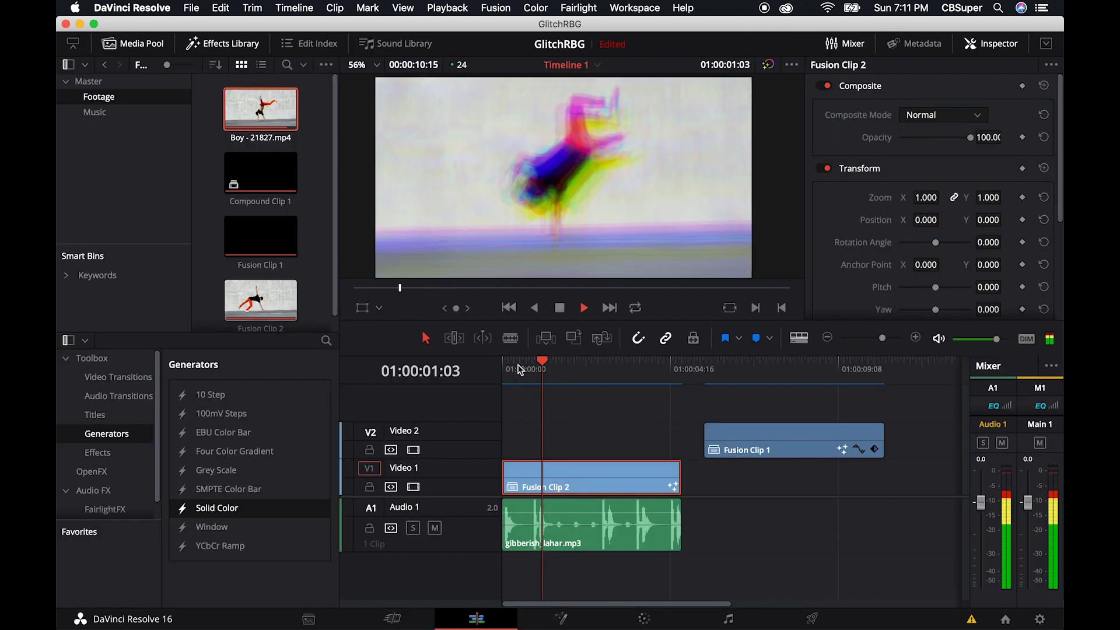
pyautogui.click(544, 363)
pyautogui.moveTo(545, 366); pyautogui.dragTo(542, 364)
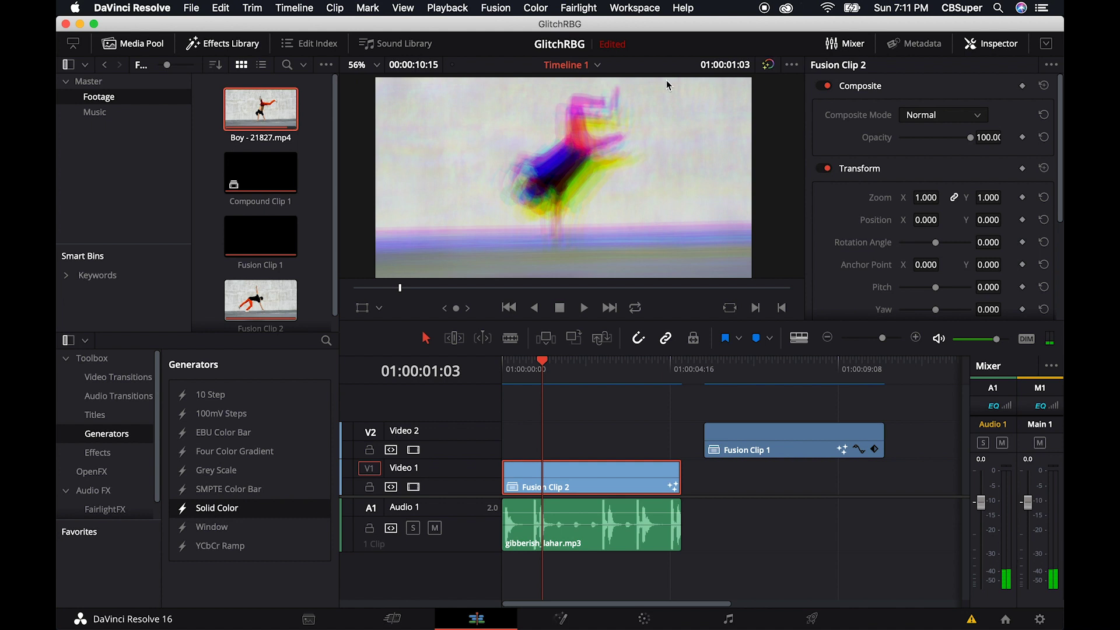
pyautogui.press('j')
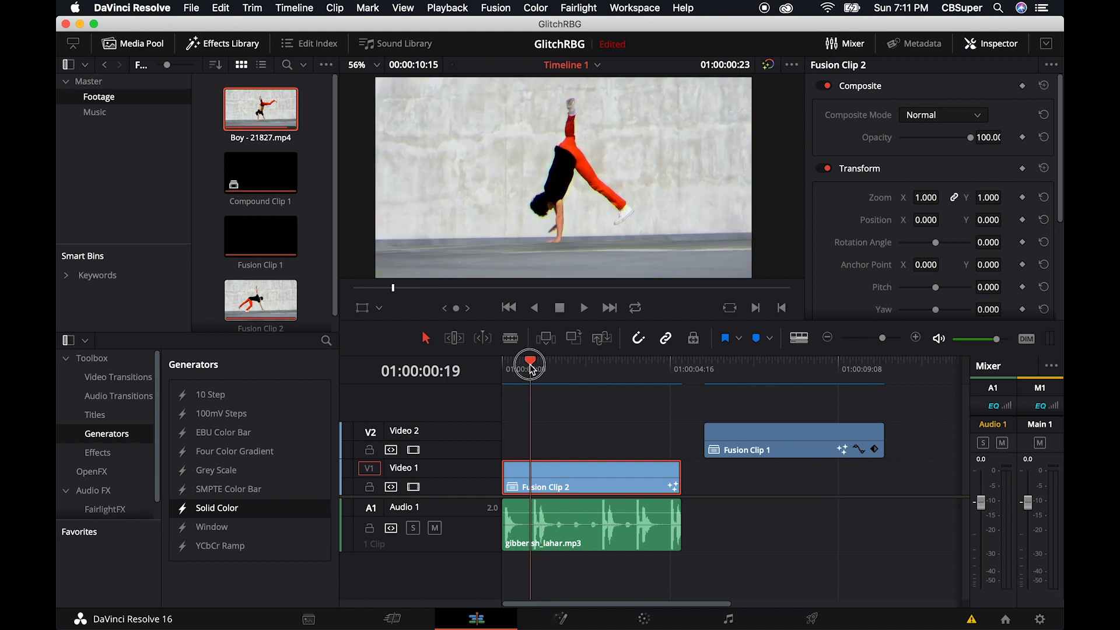
pyautogui.press('space')
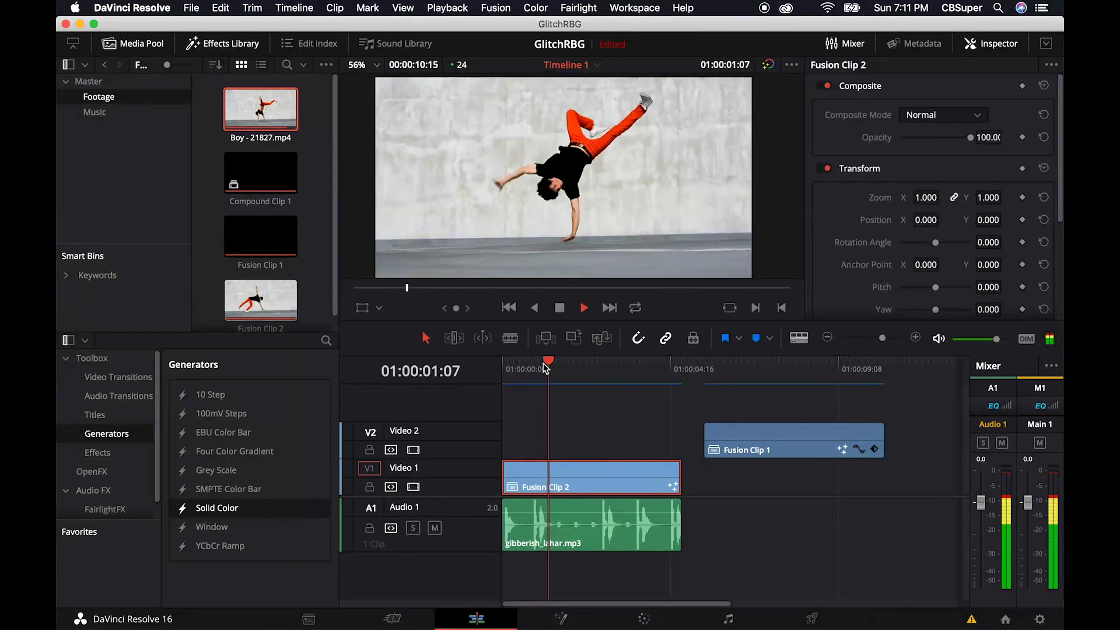
pyautogui.press('space')
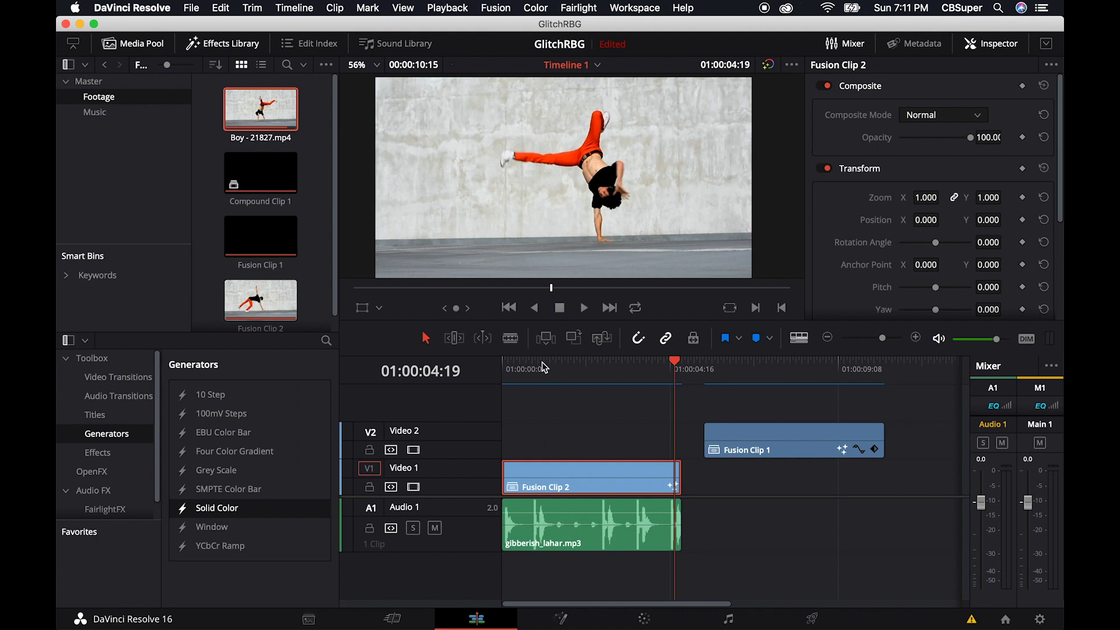